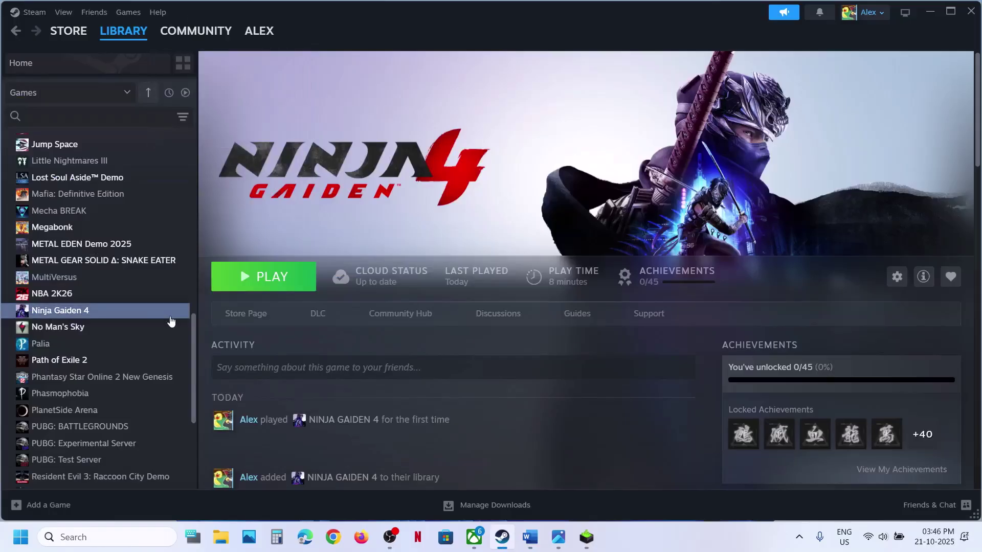
Step: Set Ninja Gaiden 4's launch options to -dx11 in the game's properties and close them
right_click(136, 319)
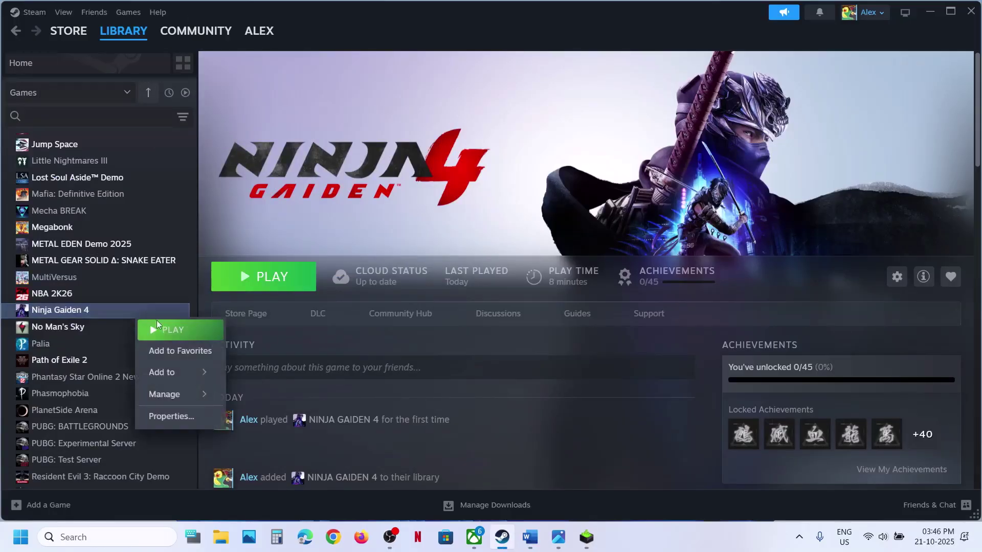
left_click(182, 412)
left_click(401, 357)
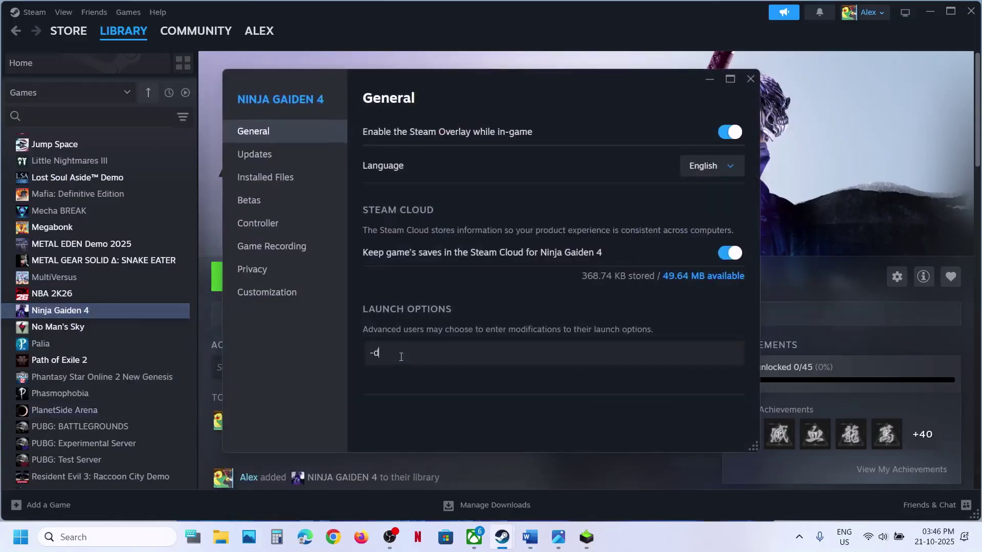
left_click(449, 395)
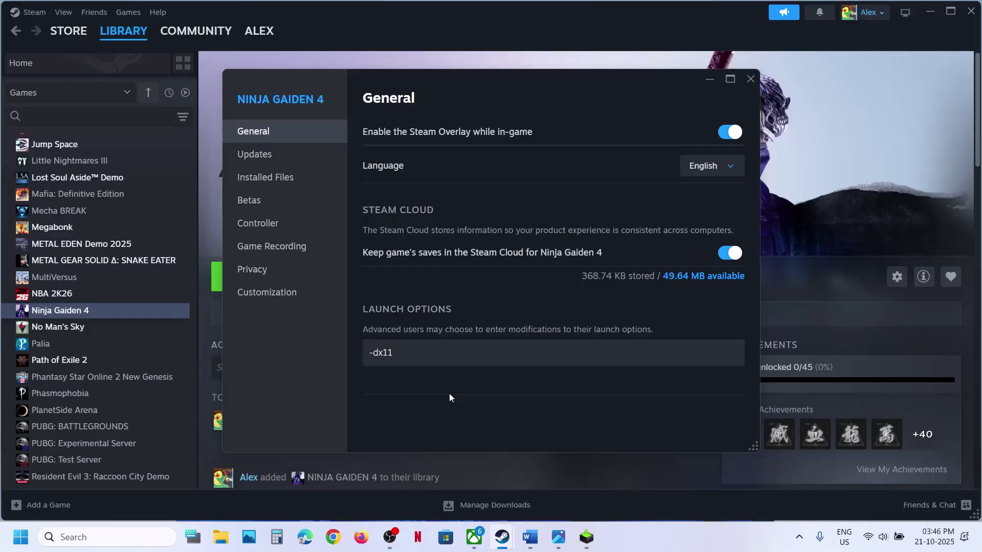
left_click(751, 79)
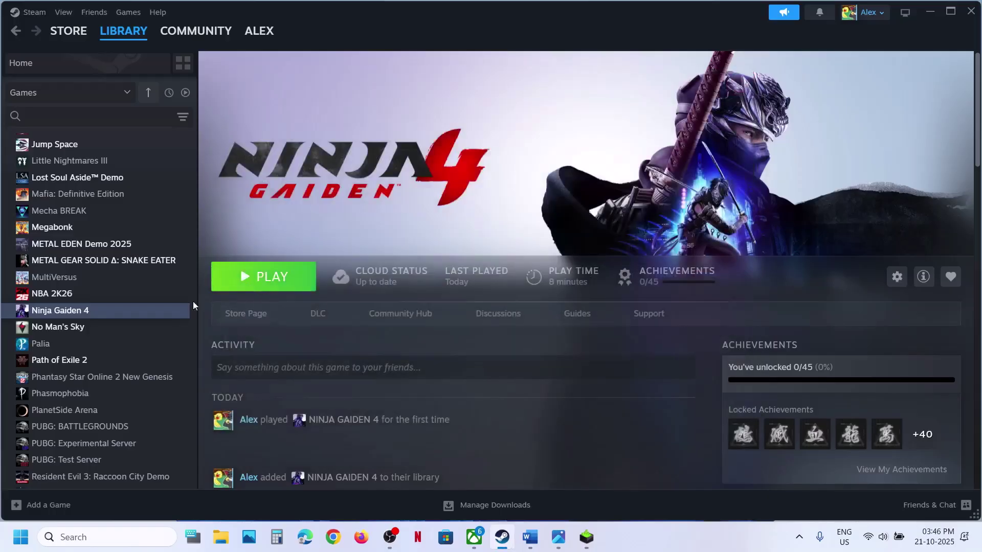
Step: Replace Ninja Gaiden 4's launch option with -dx12, clear the field, and close the game's properties
right_click(136, 310)
mouse_move(174, 397)
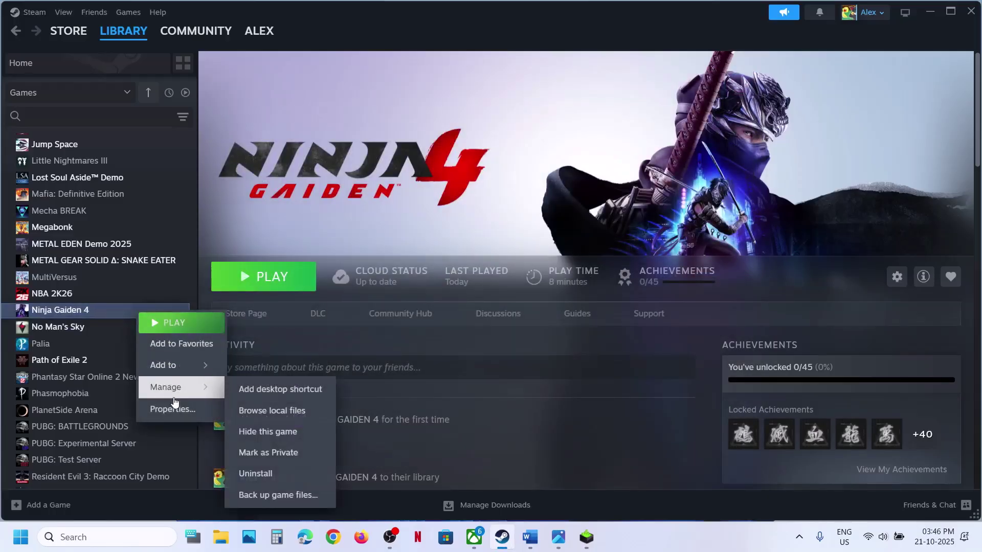
left_click(173, 408)
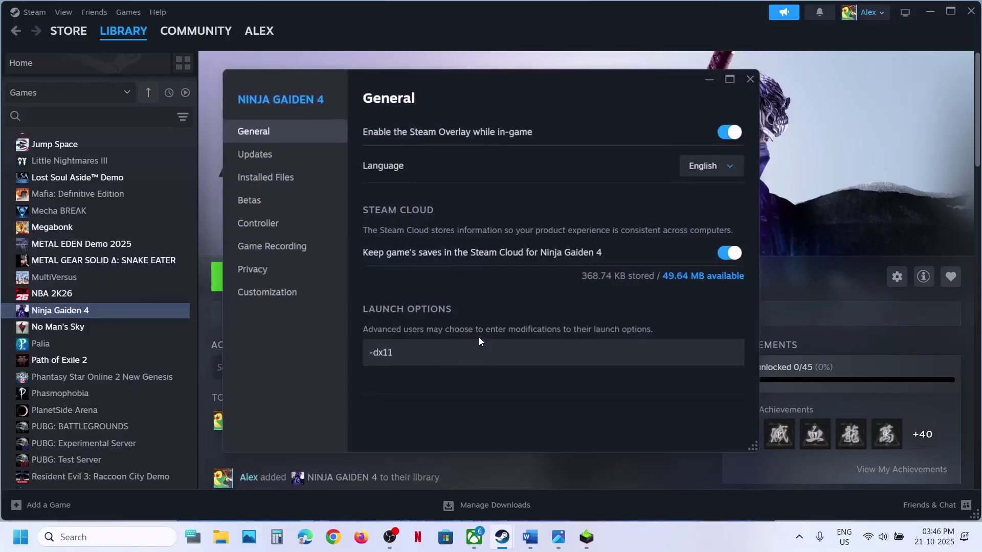
left_click(448, 349)
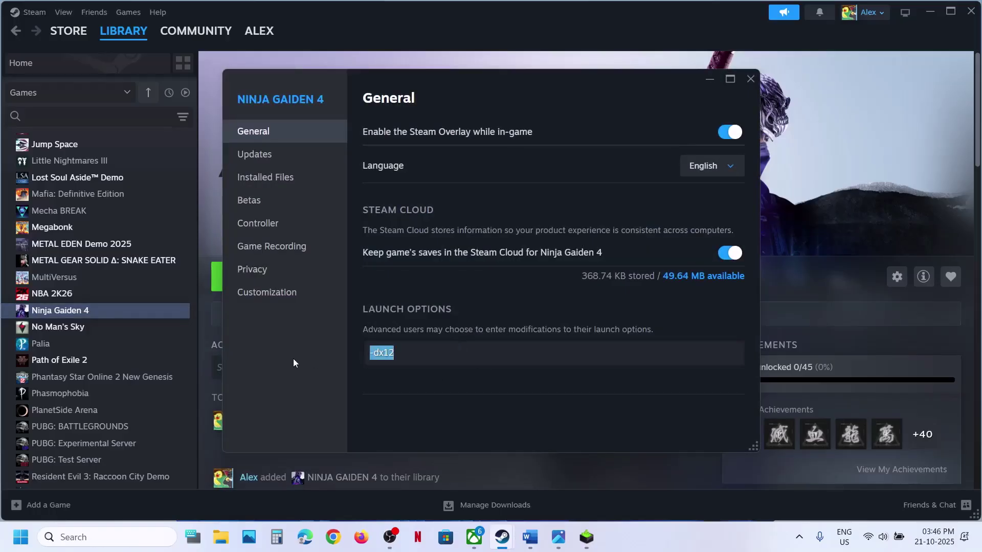
key("BackSpace")
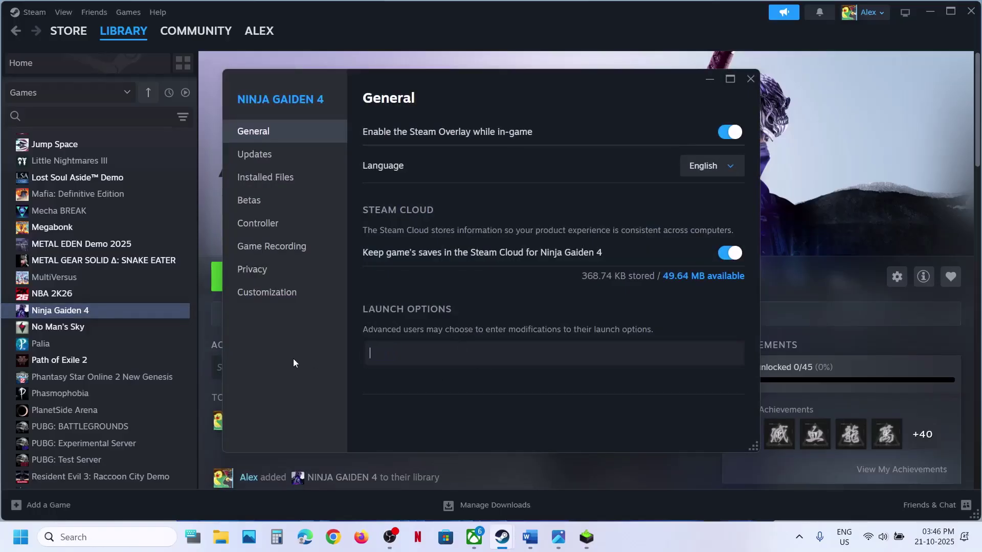
left_click(751, 78)
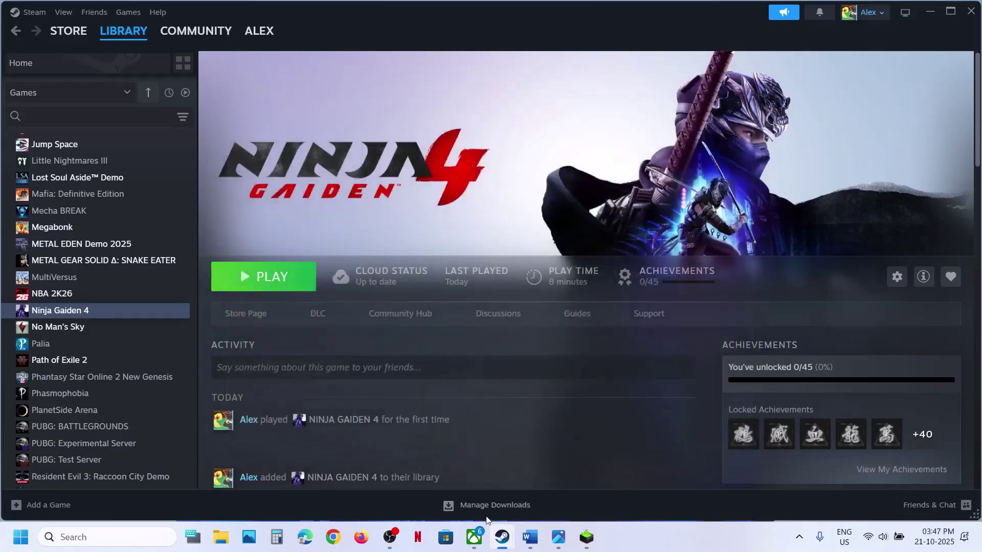
Step: Check step 3 in the Word troubleshooting document and open Ninja Gaiden 4's local installation folder from Steam
left_click(529, 537)
scroll(330, 308, "down", 3)
scroll(330, 308, "up", 1)
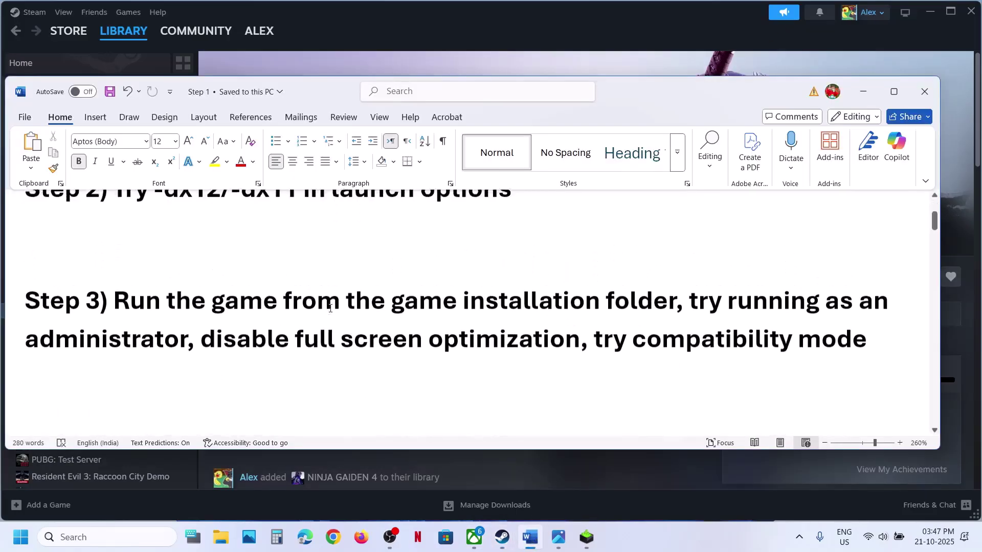
left_click(397, 66)
right_click(113, 307)
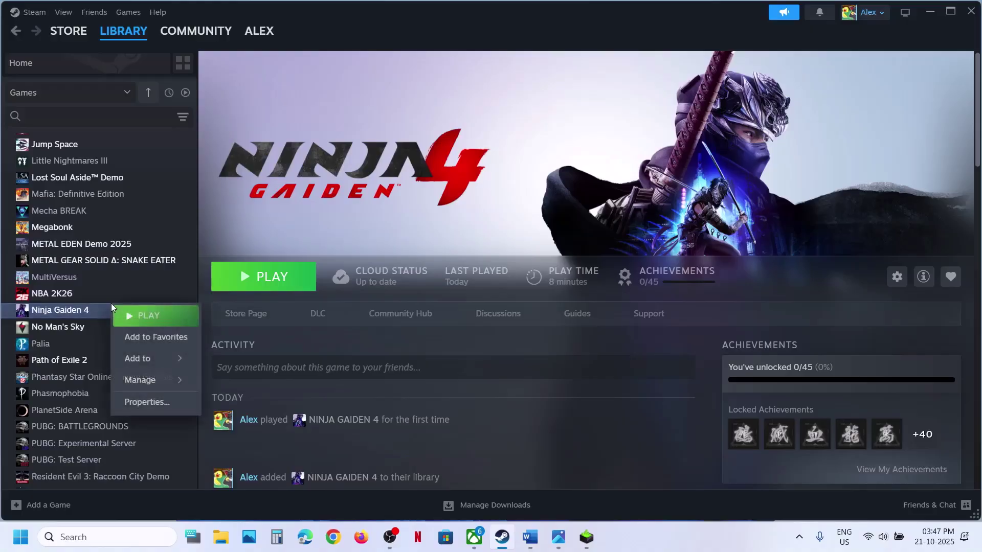
mouse_move(153, 380)
left_click(259, 402)
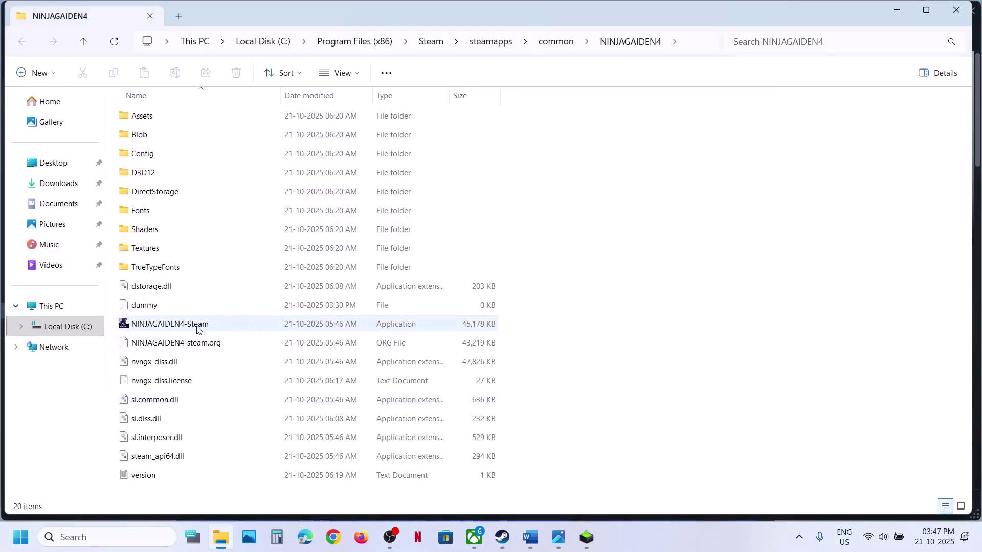
Step: Set the NINJAGAIDEN4-Steam application to run as an administrator and confirm its properties
left_click(197, 330)
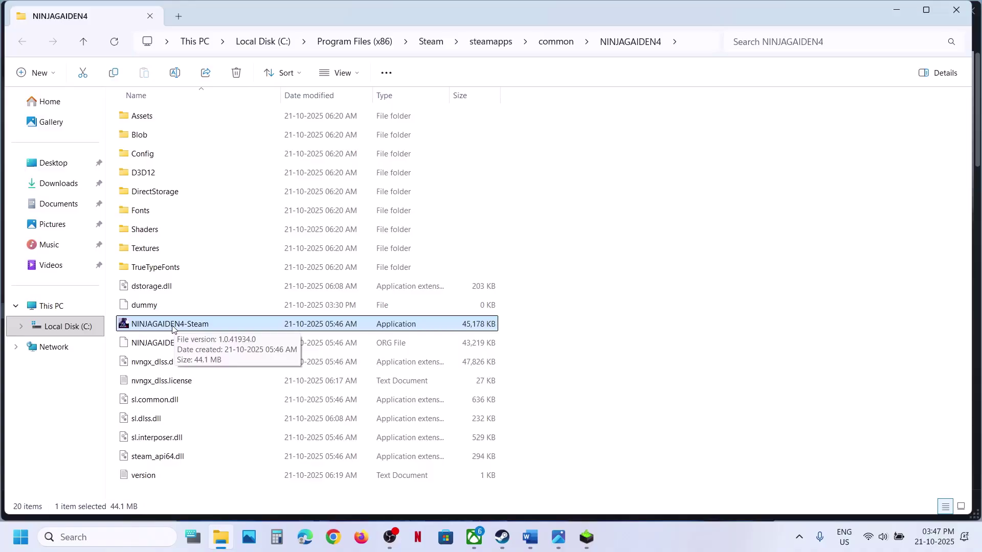
right_click(172, 329)
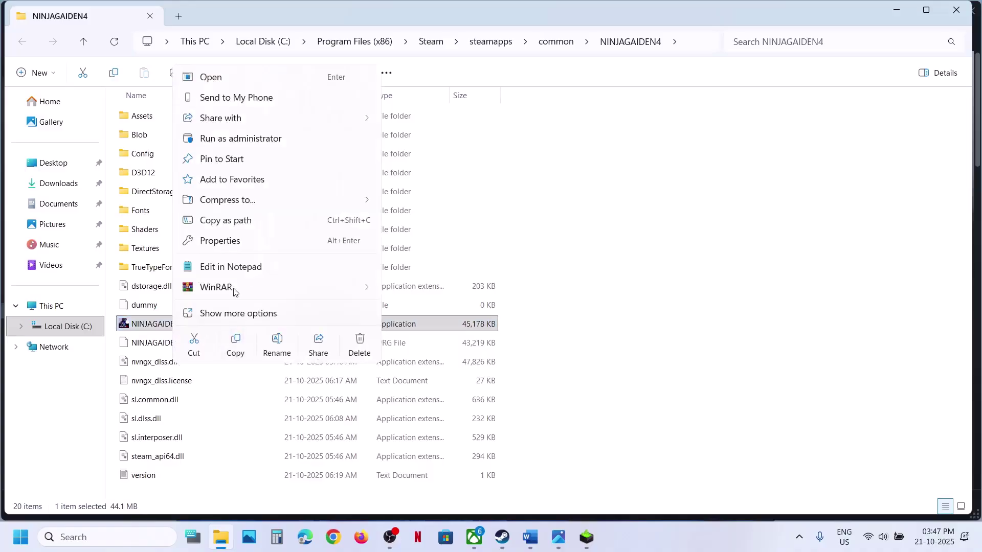
left_click(230, 242)
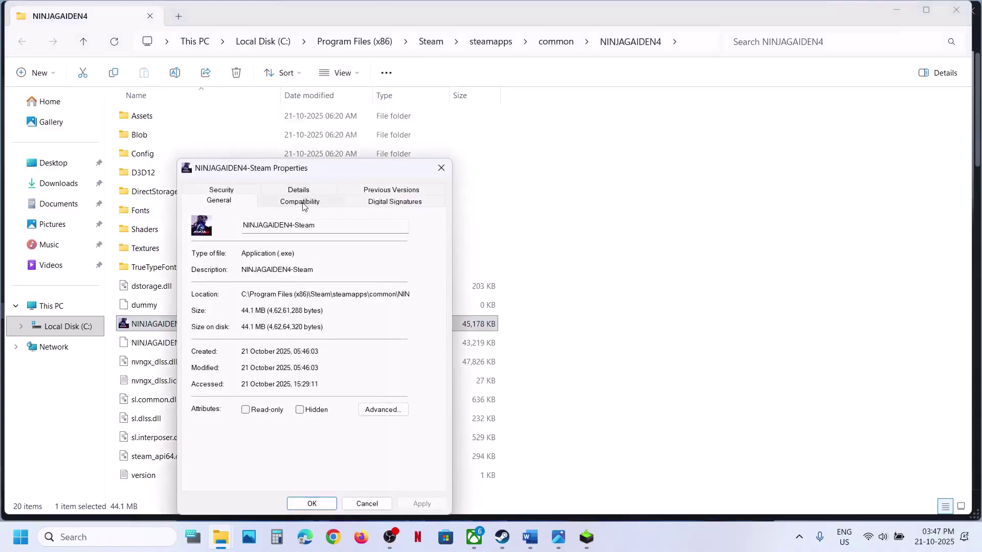
left_click(303, 202)
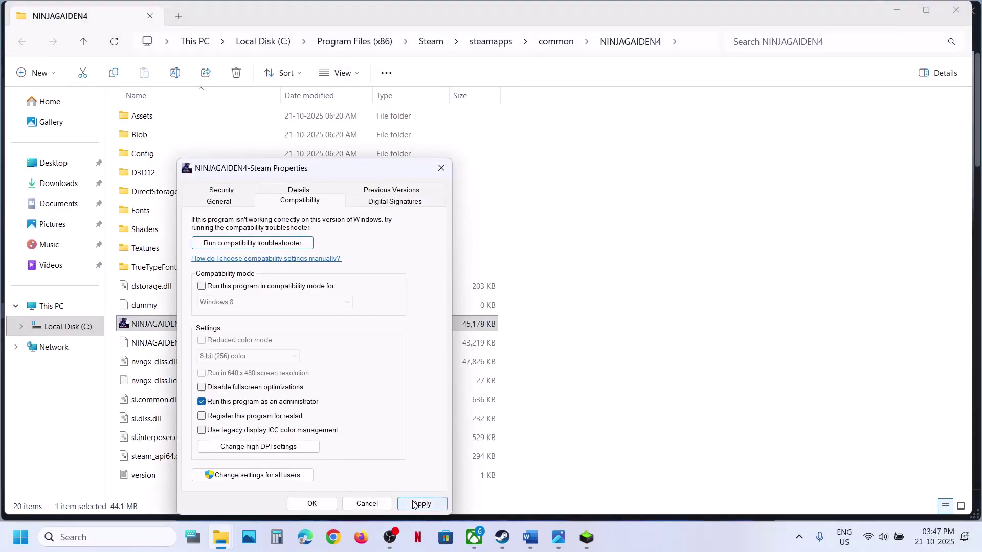
left_click(418, 504)
left_click(311, 504)
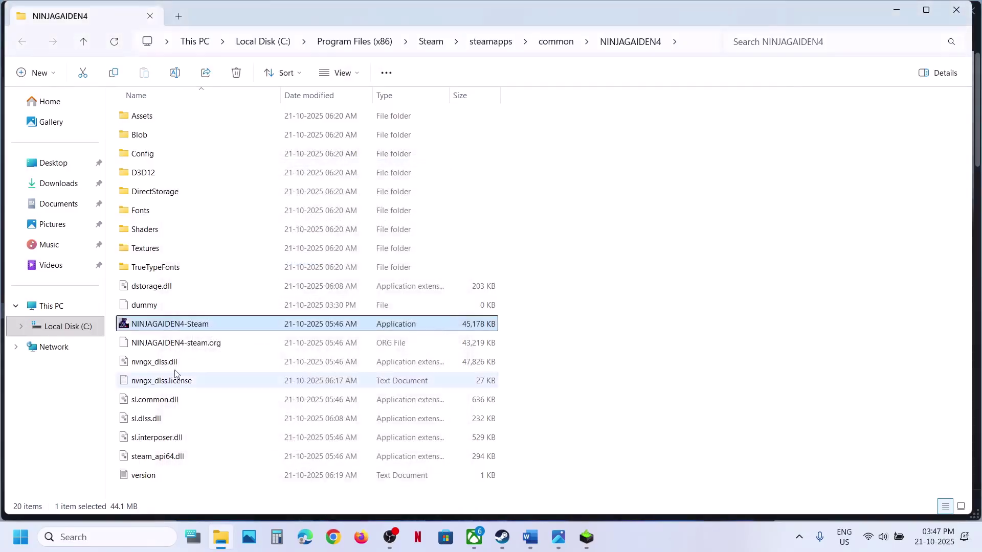
Step: Enable compatibility mode for Windows 8 in the NINJAGAIDEN4-Steam application's properties and apply it
right_click(176, 328)
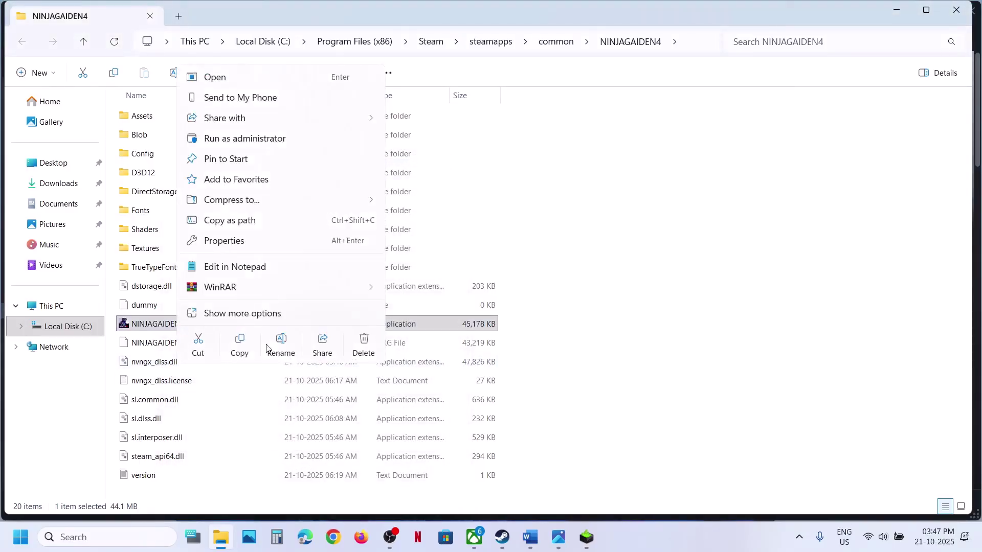
left_click(242, 244)
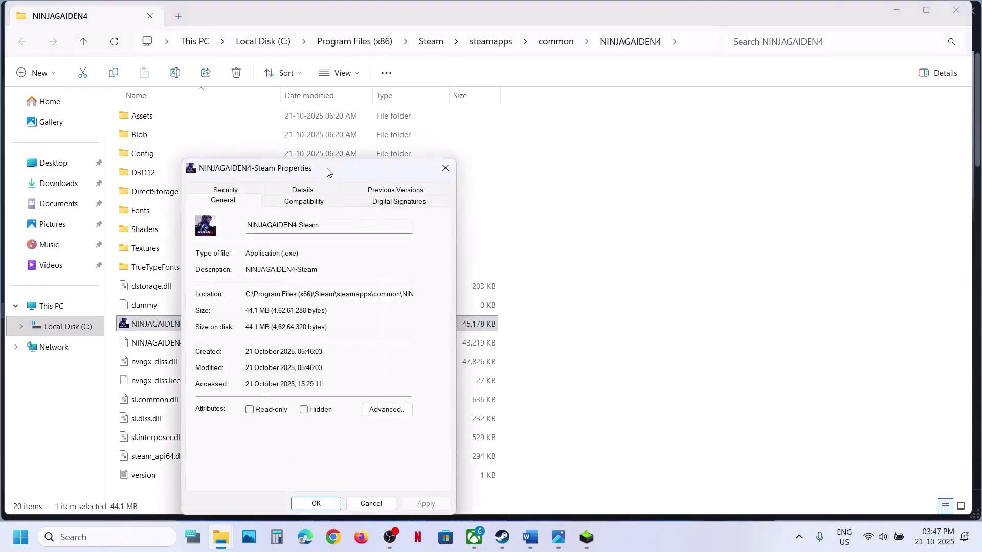
left_click(307, 200)
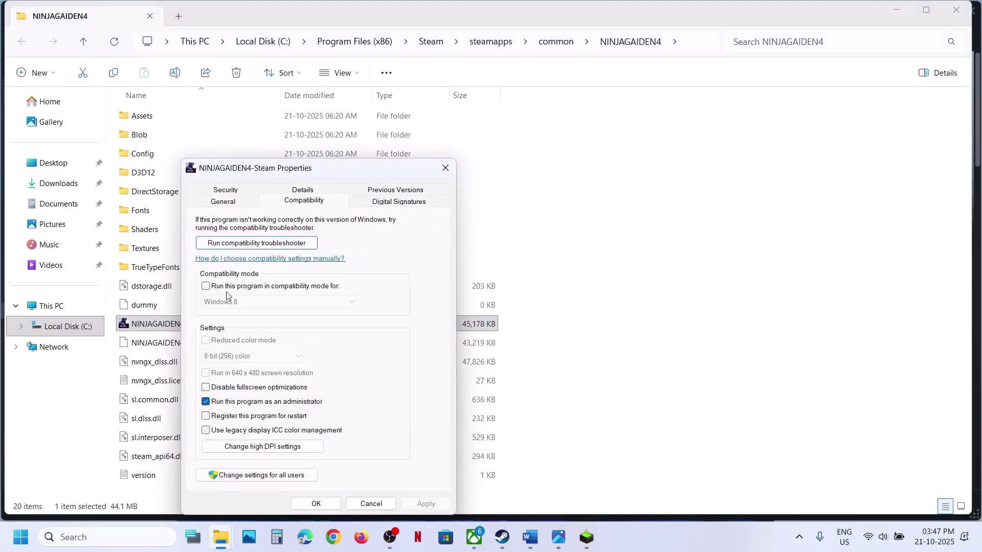
left_click(424, 503)
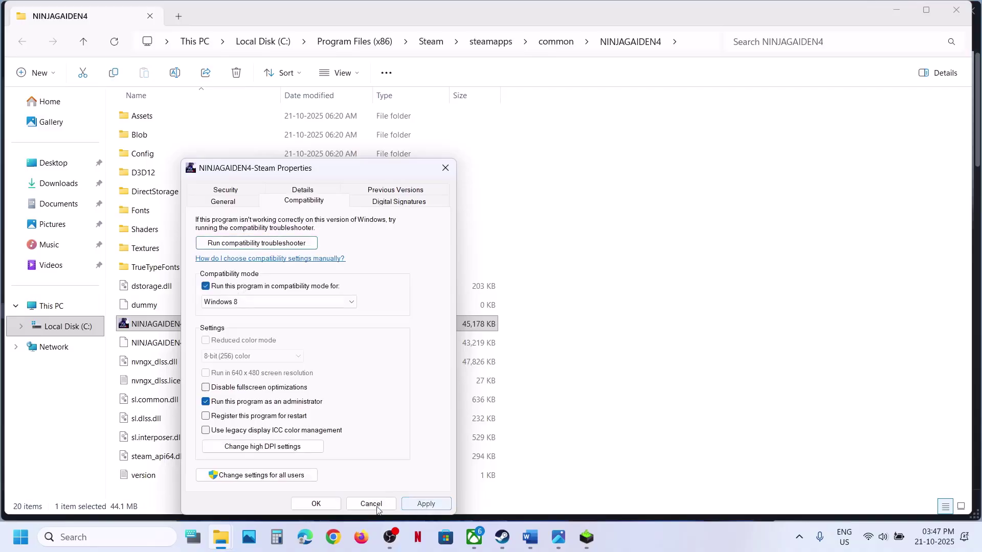
Step: Switch the compatibility mode to Windows 7, disable fullscreen optimizations, and confirm the application's properties
left_click(250, 302)
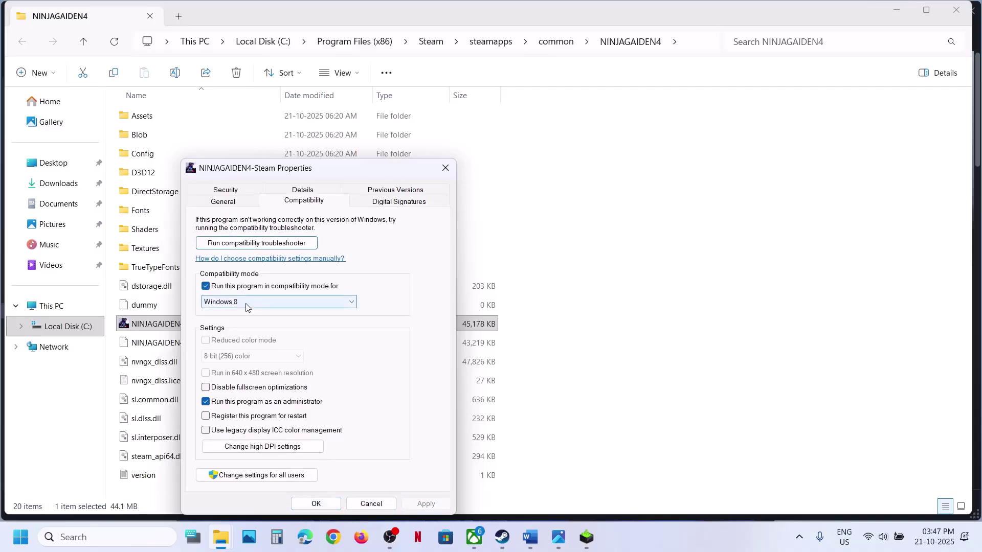
left_click(233, 338)
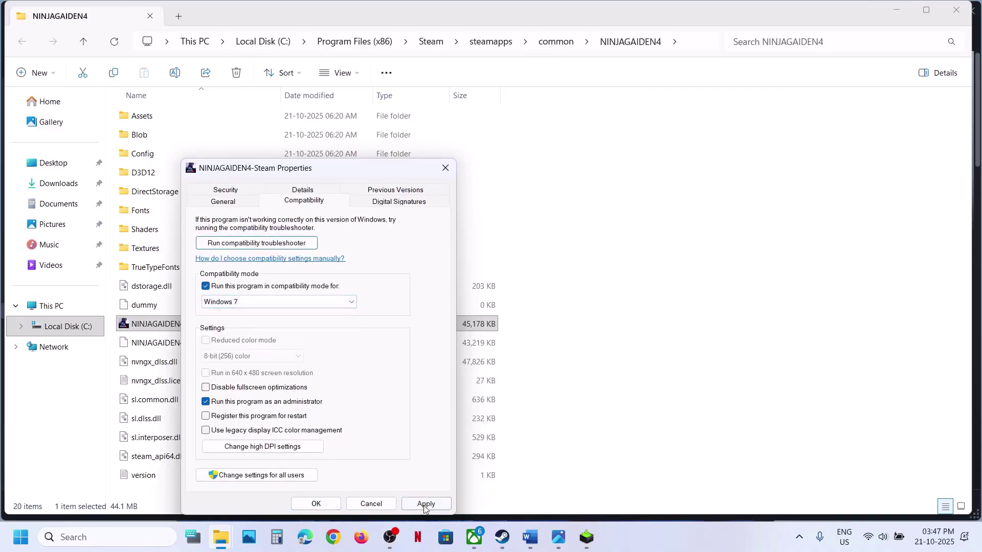
left_click(424, 505)
left_click(420, 505)
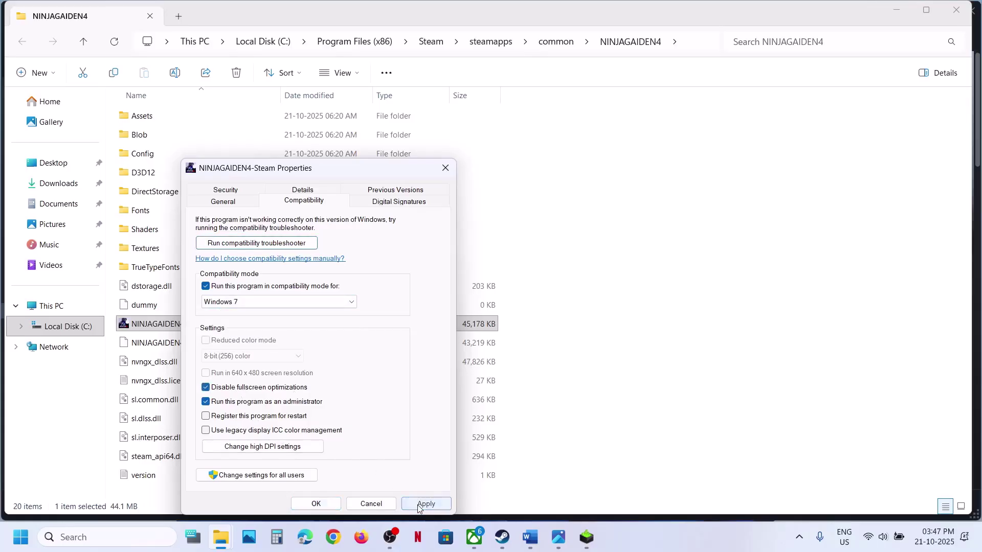
left_click(319, 504)
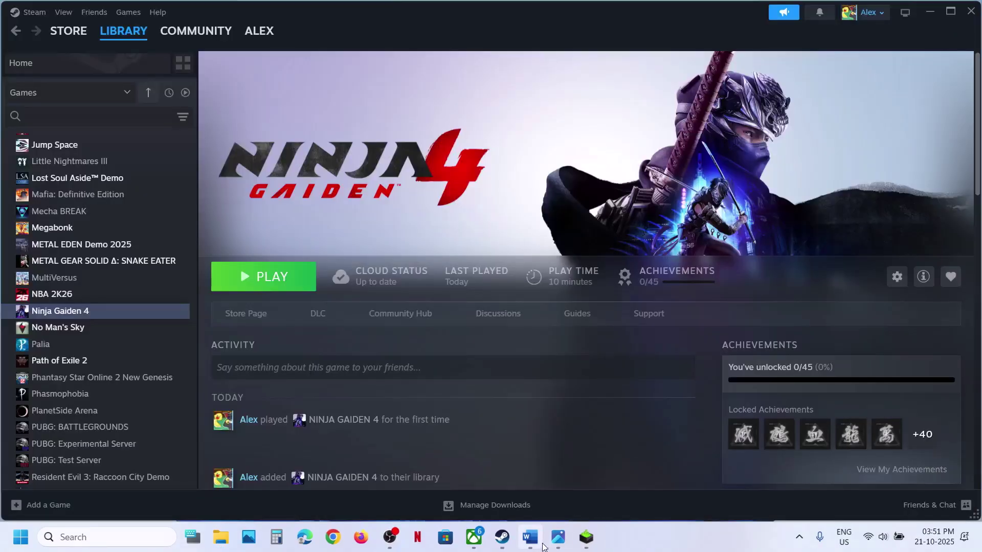
Step: Check step 4 in the Word troubleshooting document and open Virus & threat protection in Windows Security
left_click(529, 537)
scroll(323, 369, "down", 3)
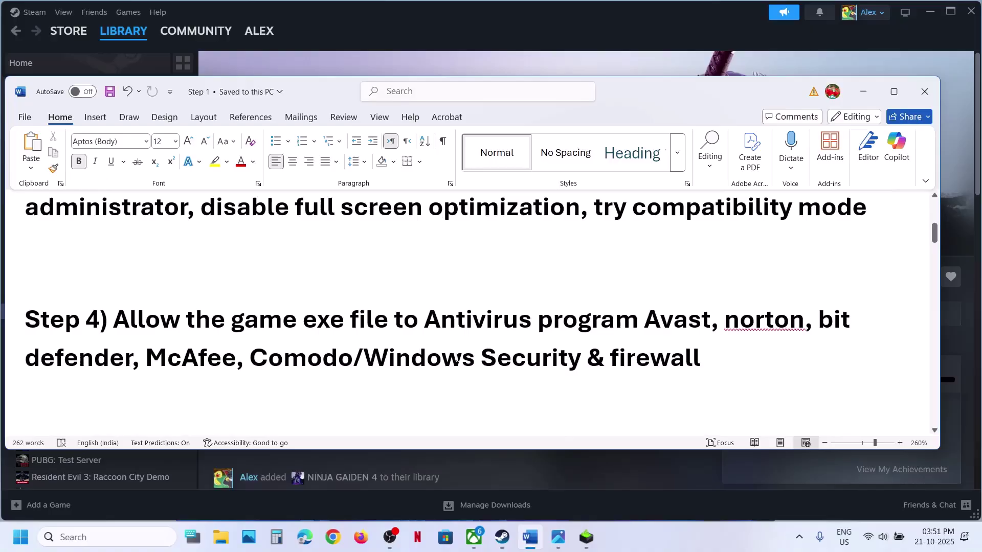
left_click(502, 59)
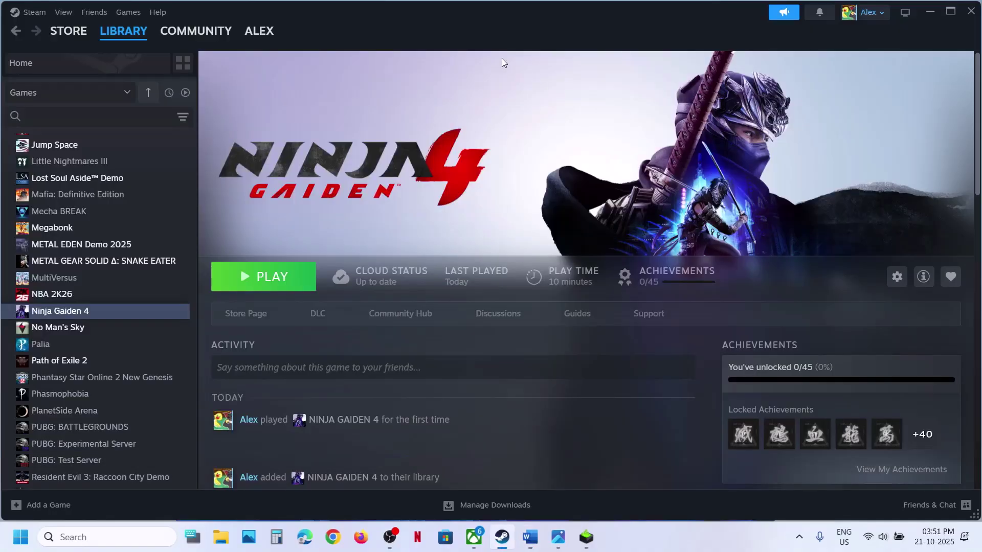
key("super+i")
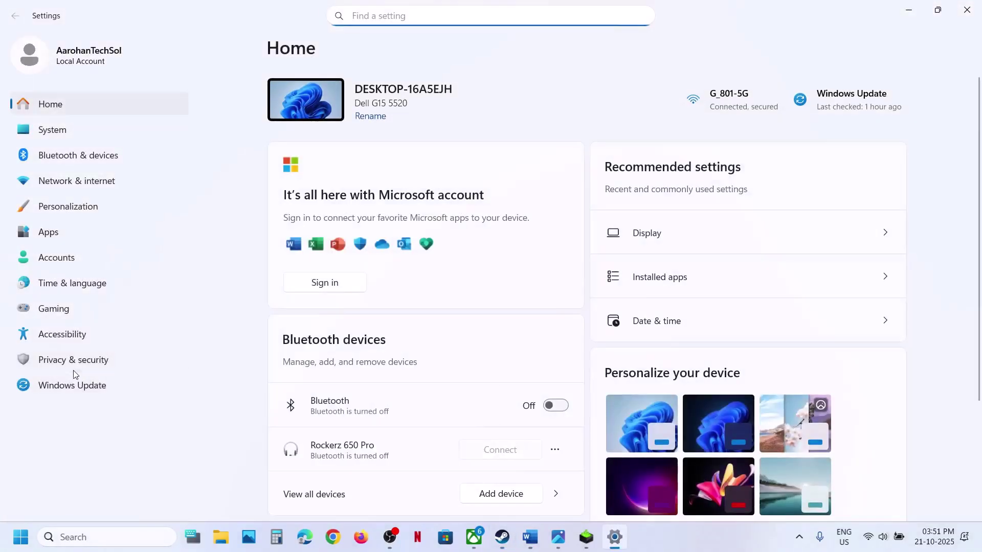
left_click(74, 369)
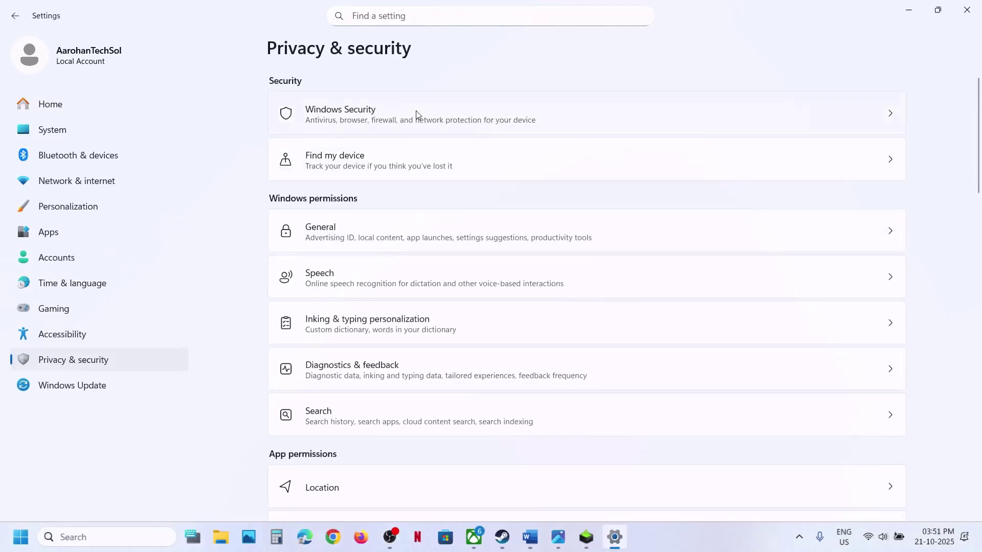
left_click(416, 110)
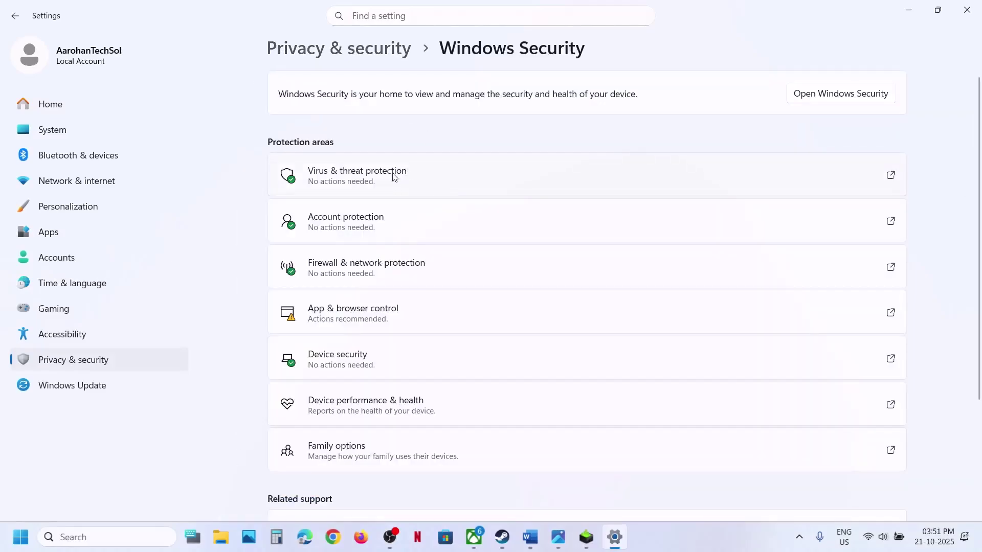
left_click(394, 177)
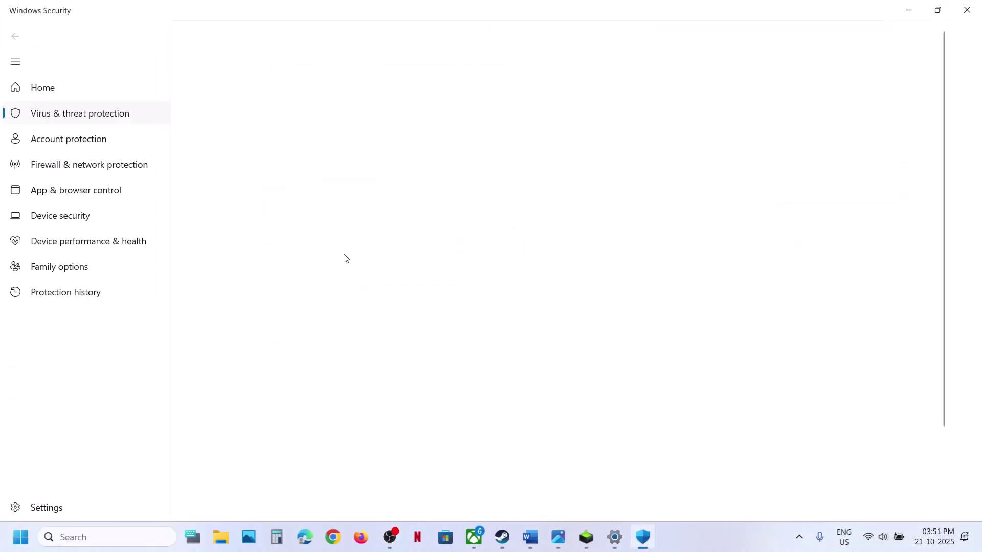
Step: Open the apps allowed through Controlled folder access under ransomware protection, approve the permission request, and start browsing for an app to add
scroll(342, 276, "down", 2)
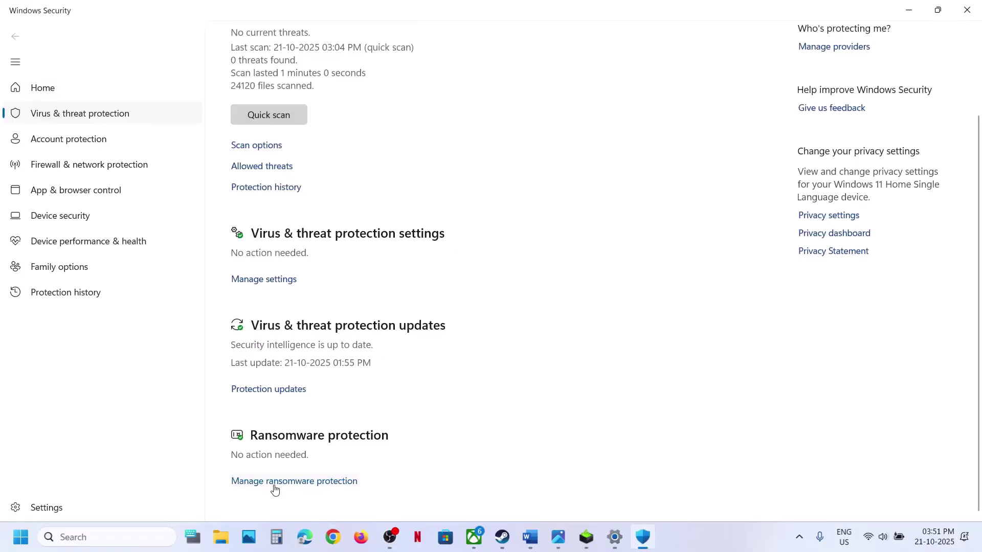
left_click(275, 483)
left_click(317, 276)
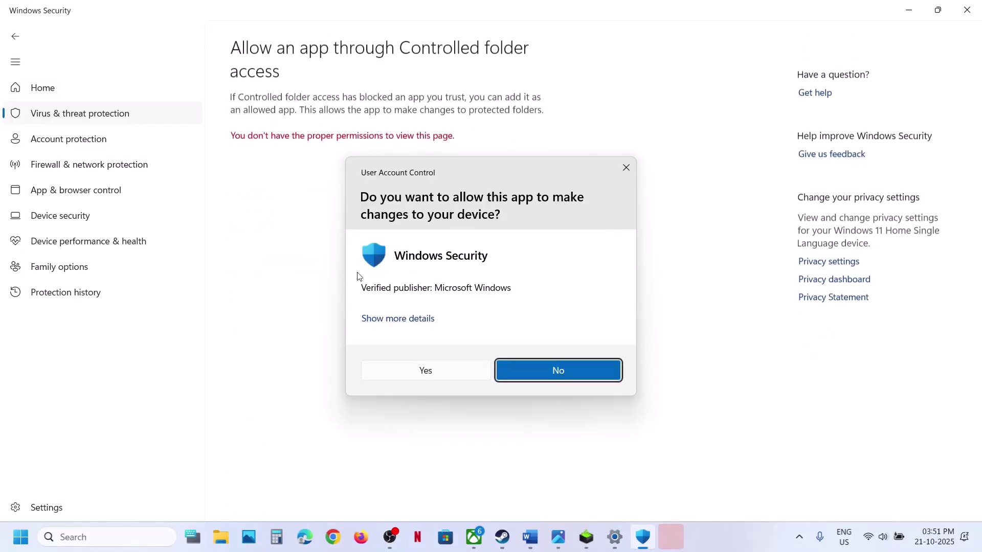
left_click(412, 371)
scroll(370, 142, "down", 2)
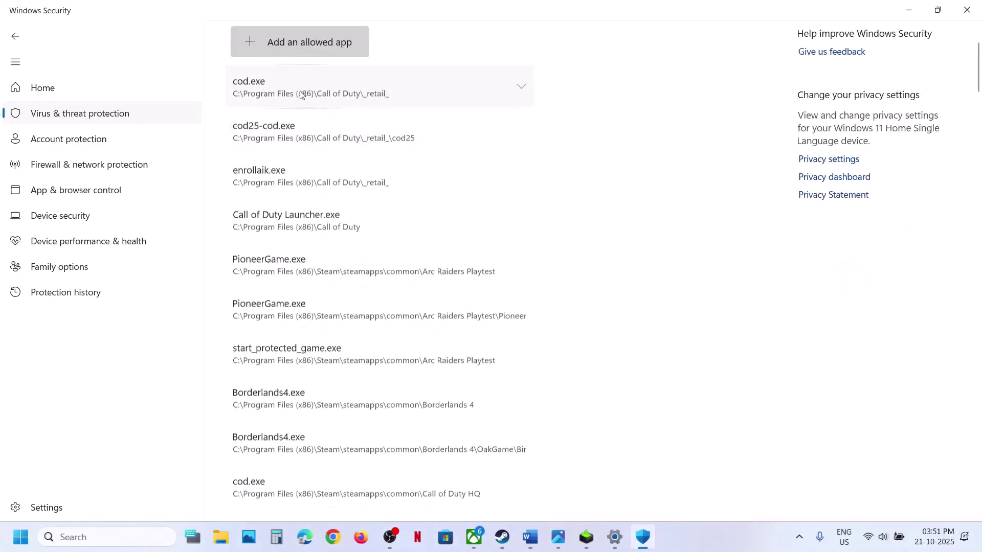
left_click(289, 51)
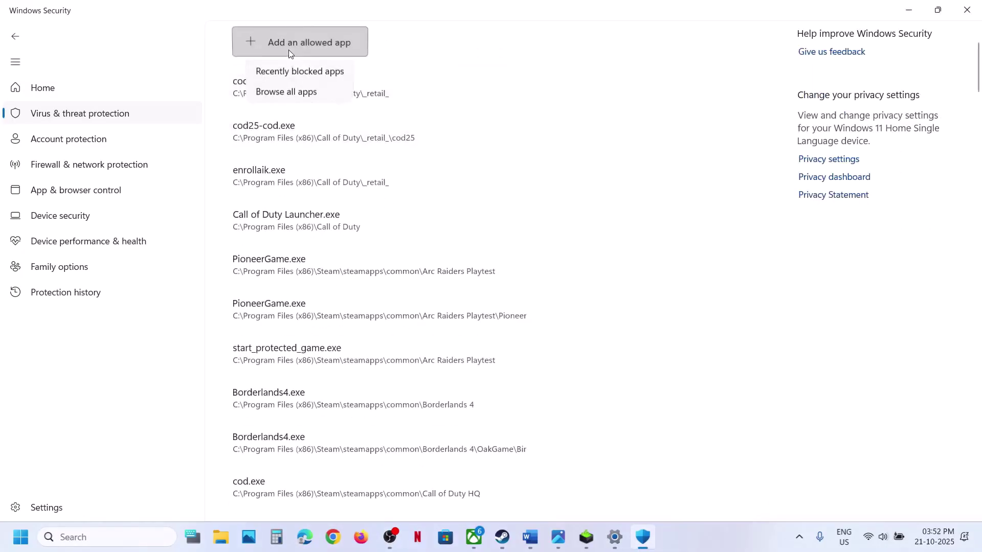
left_click(288, 94)
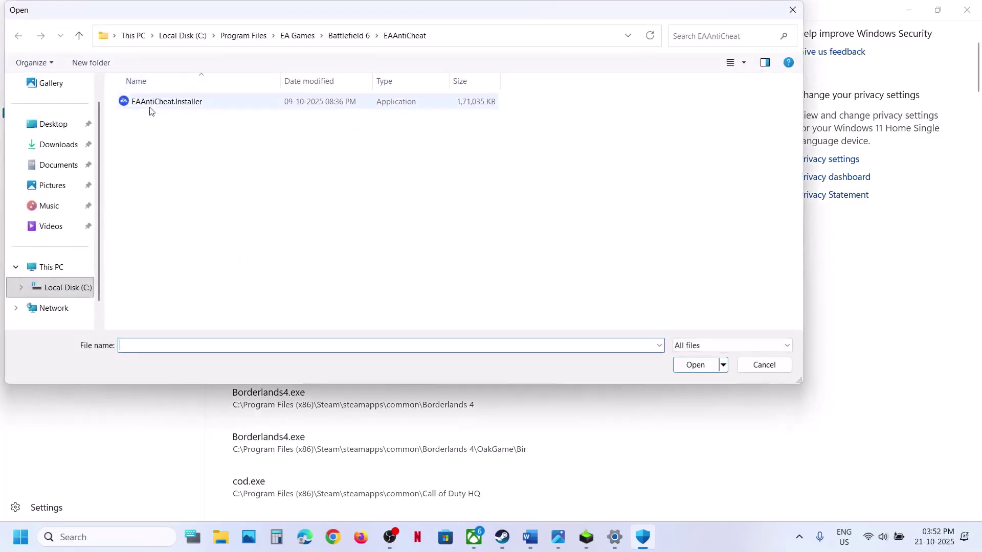
Step: Add NINJAGAIDEN4-Steam from C:\Program Files (x86)\Steam\steamapps\common\NINJAGAIDEN4 as an allowed app for Controlled folder access
left_click(65, 286)
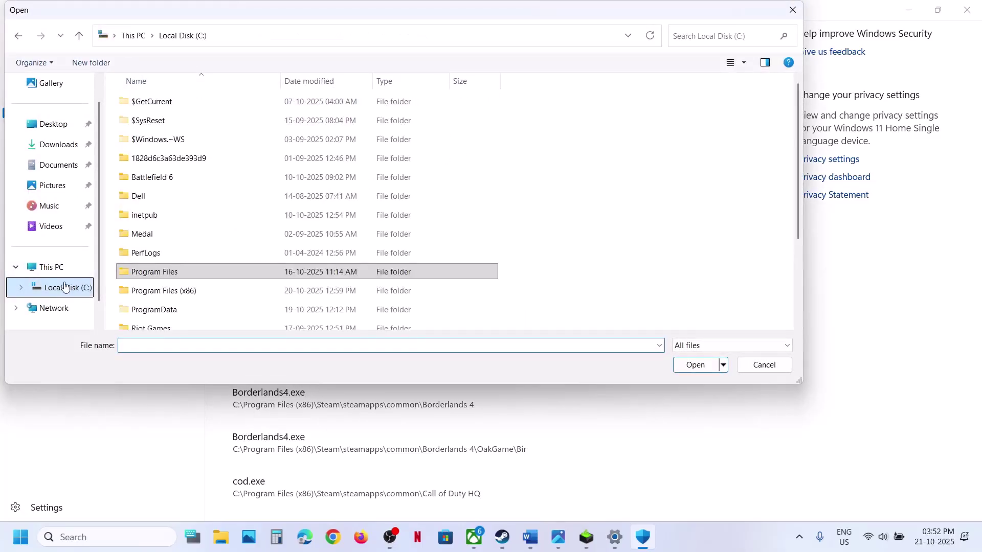
double_click(183, 291)
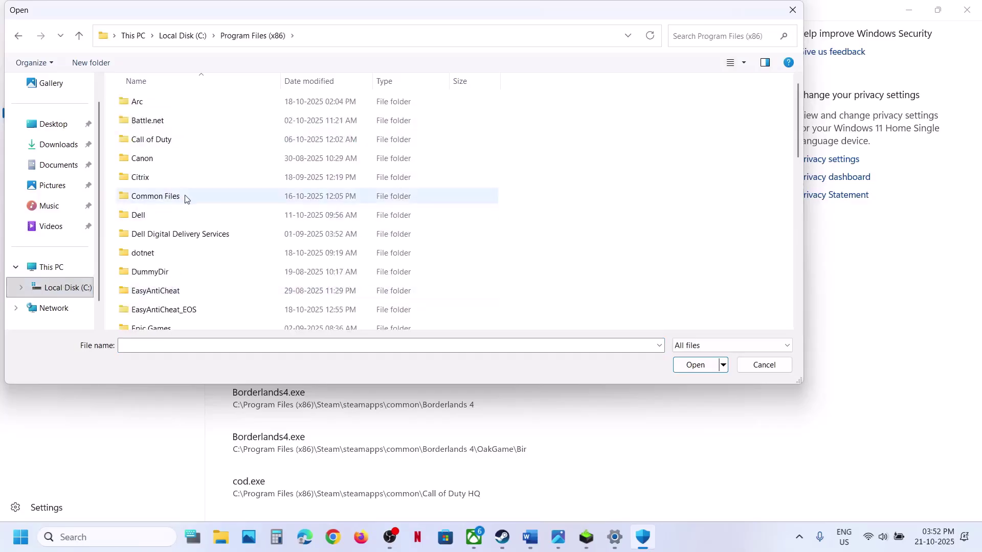
key("s")
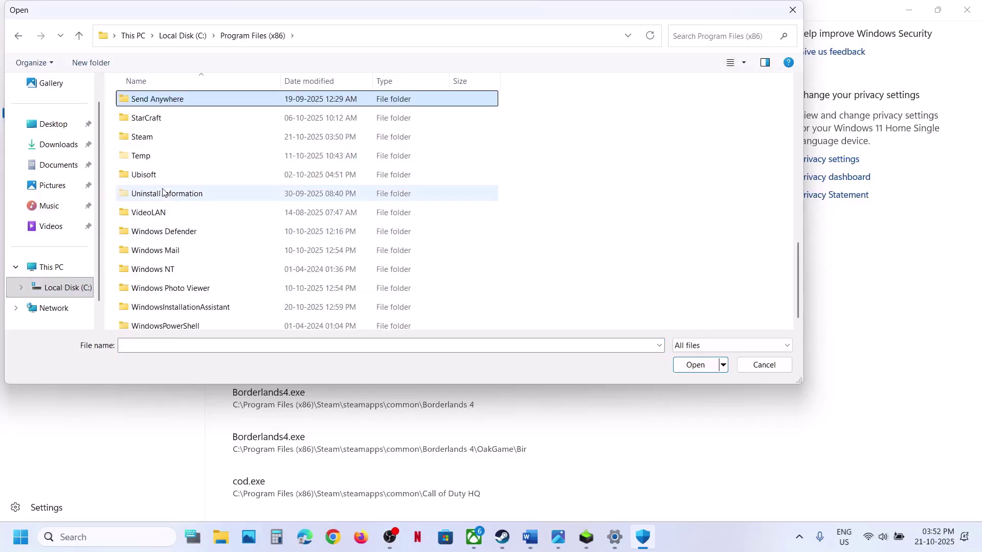
double_click(145, 138)
left_click(170, 159)
key("s")
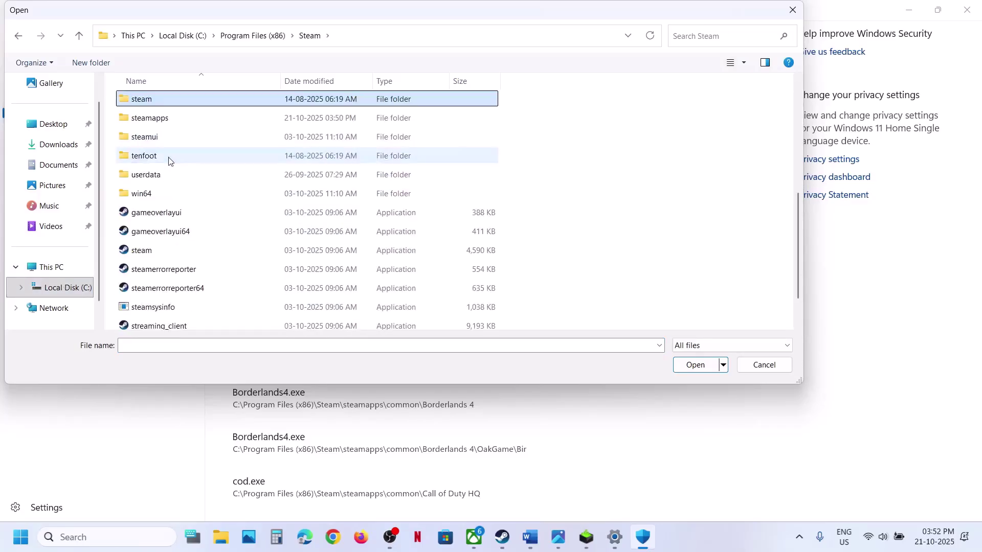
double_click(164, 114)
double_click(161, 104)
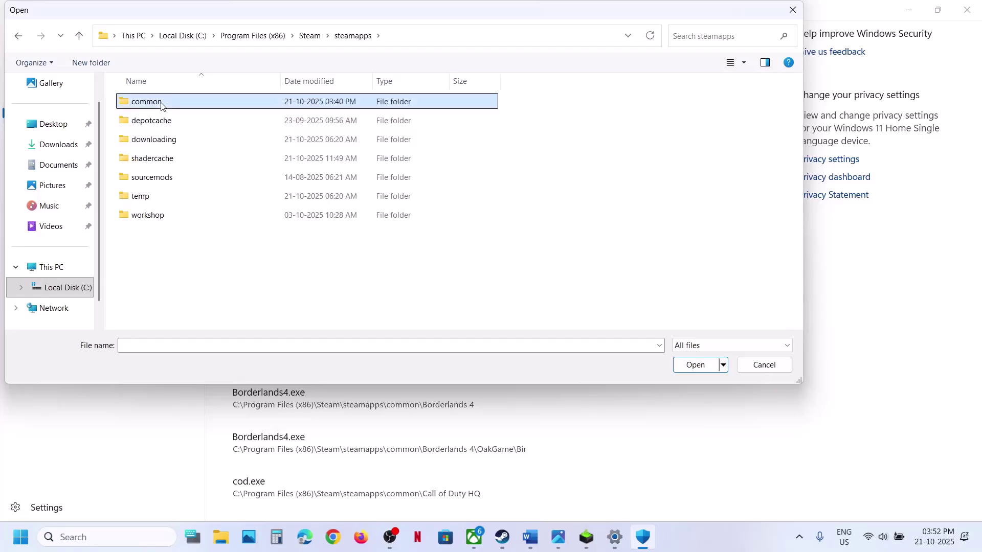
left_click(160, 125)
double_click(161, 127)
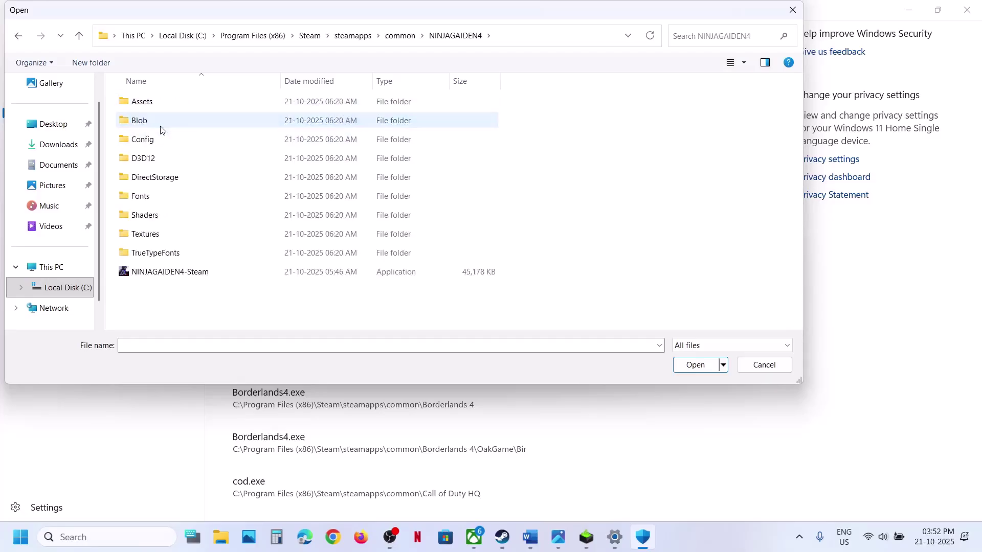
left_click(153, 272)
left_click(687, 363)
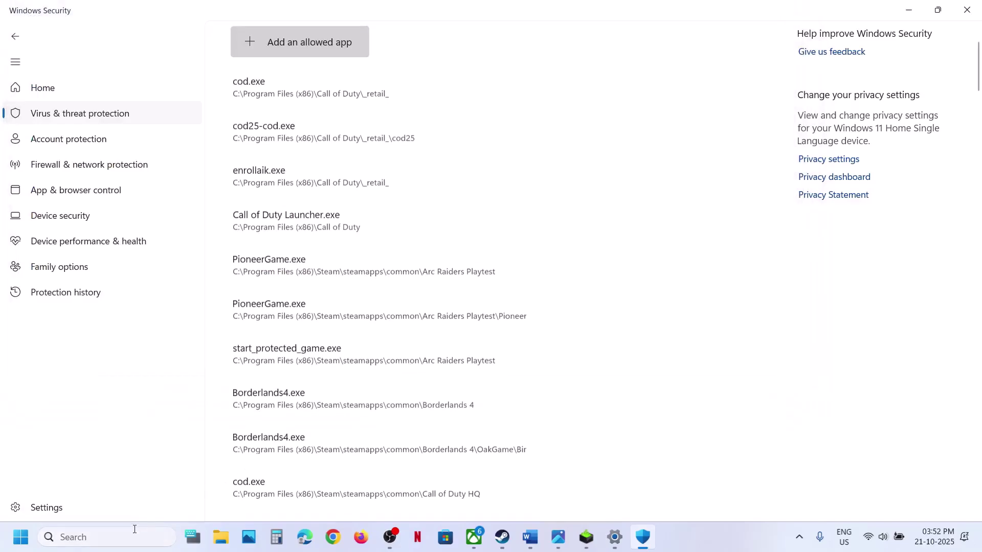
Step: Open the Windows Defender Firewall allowed apps list in Control Panel and make its settings editable
left_click(127, 535)
type("comtrol")
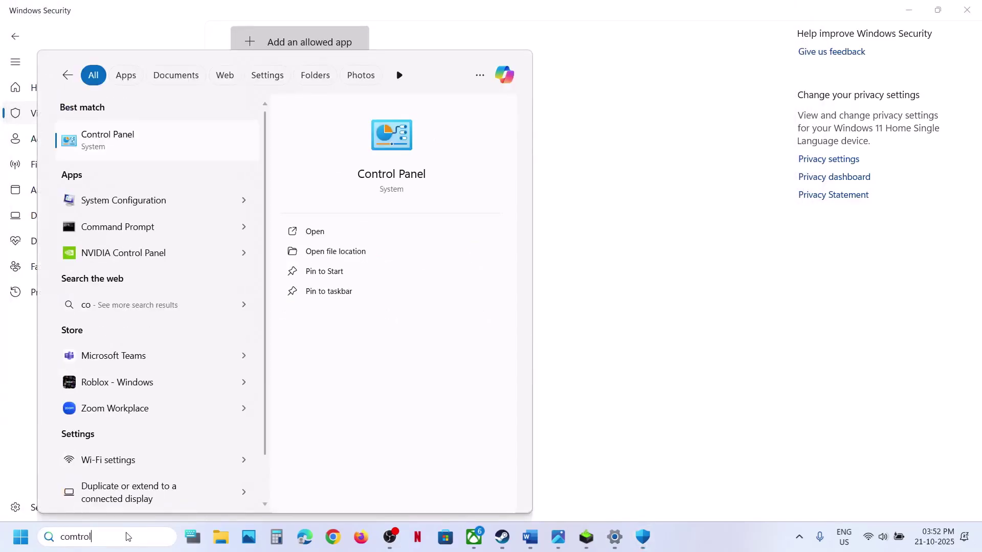
key("Return")
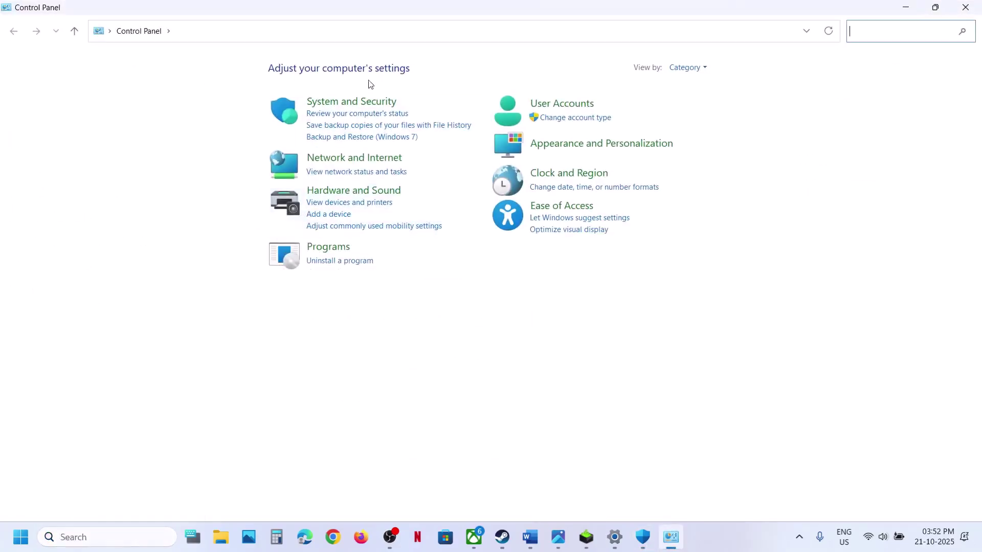
left_click(352, 101)
left_click(234, 112)
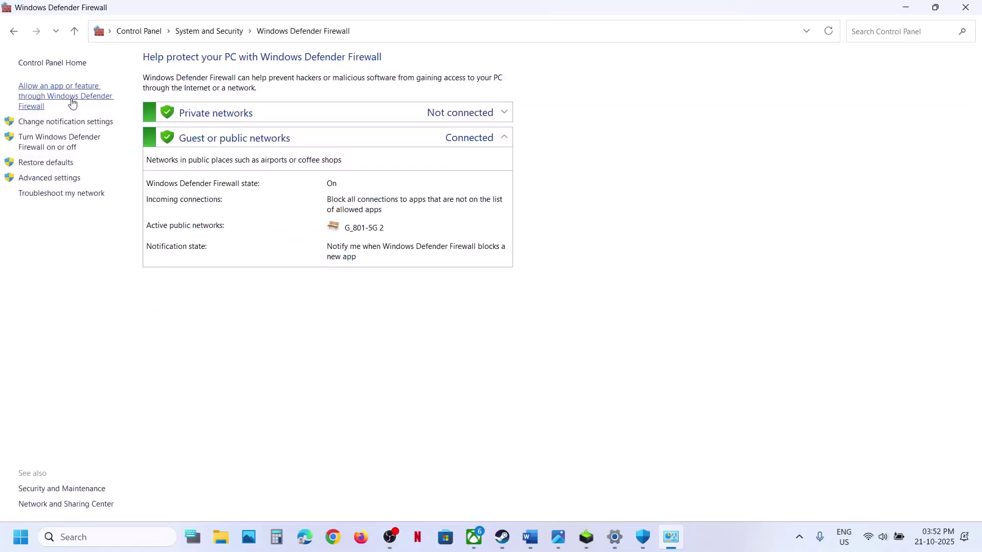
left_click(73, 103)
left_click(615, 98)
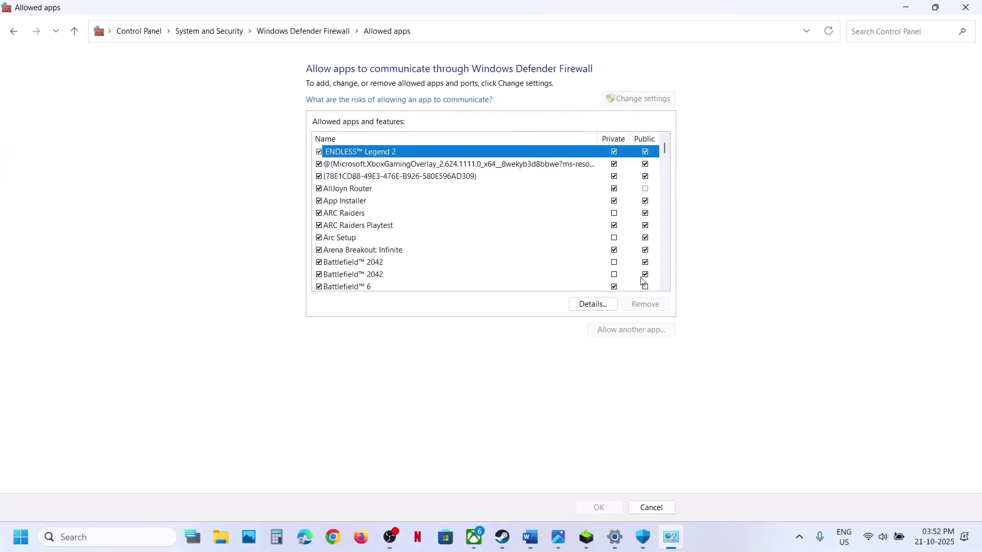
Step: Start allowing another app through the firewall and browse to Local Disk (C:), declining to create a desktop shortcut
left_click(624, 330)
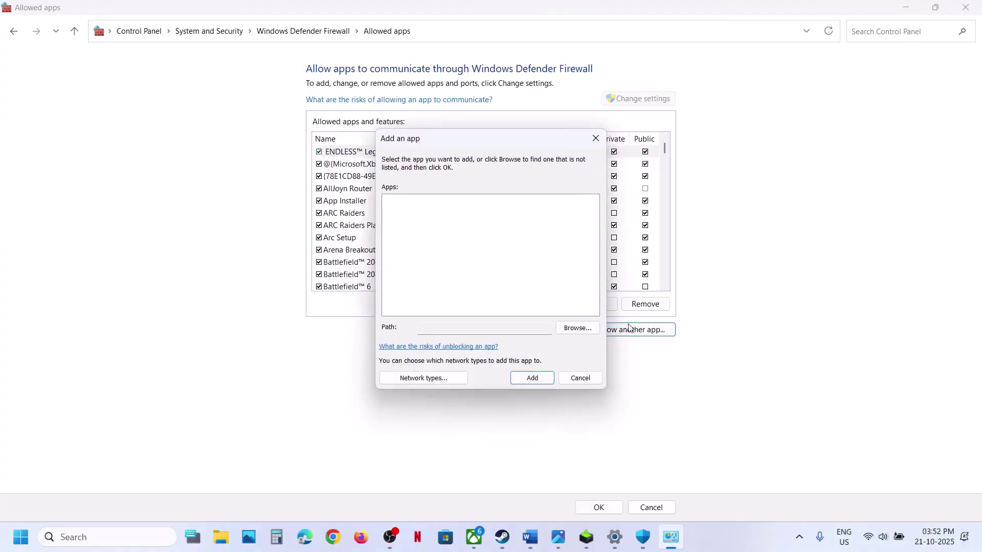
left_click(579, 329)
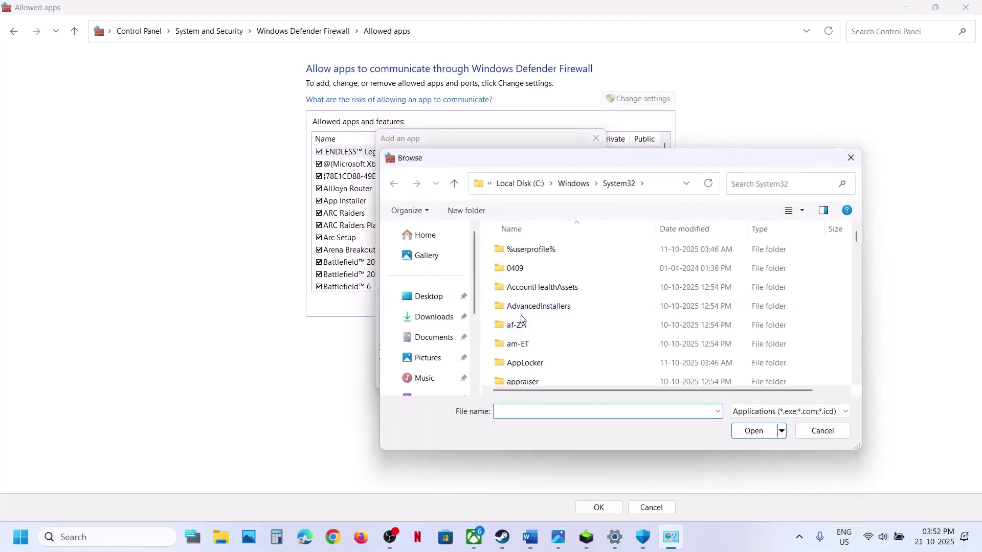
scroll(449, 340, "down", 2)
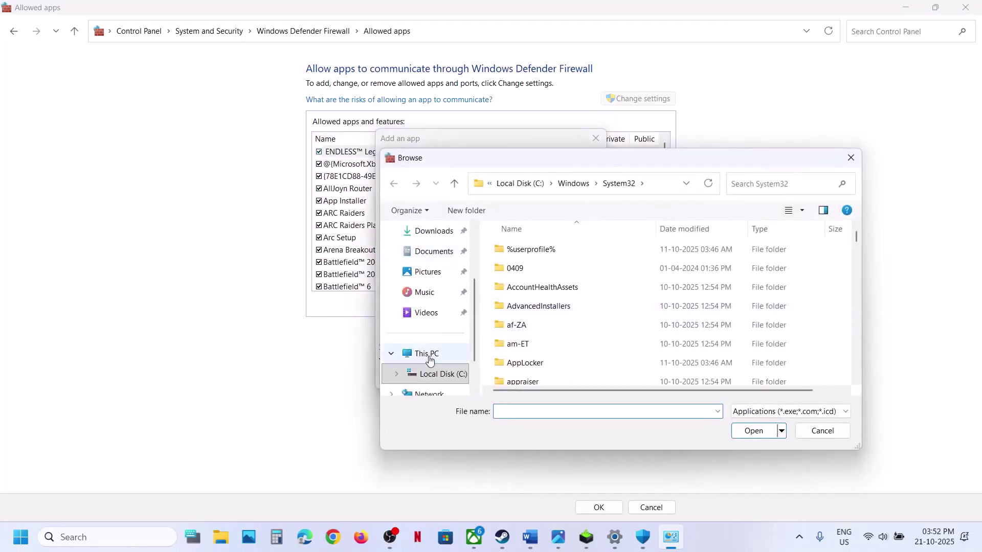
left_click_drag(428, 377, 516, 325)
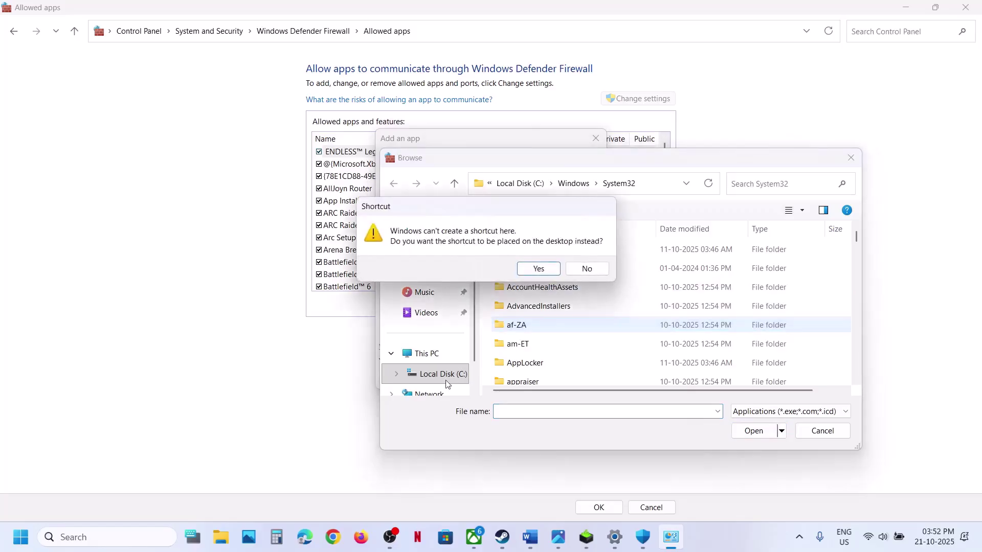
left_click(587, 268)
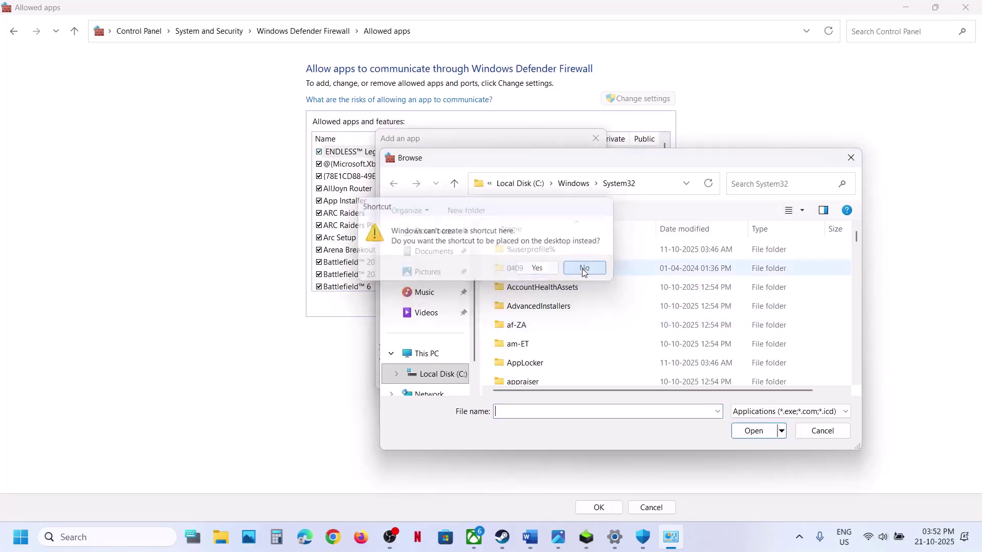
left_click(452, 377)
scroll(567, 322, "down", 3)
scroll(560, 320, "up", 2)
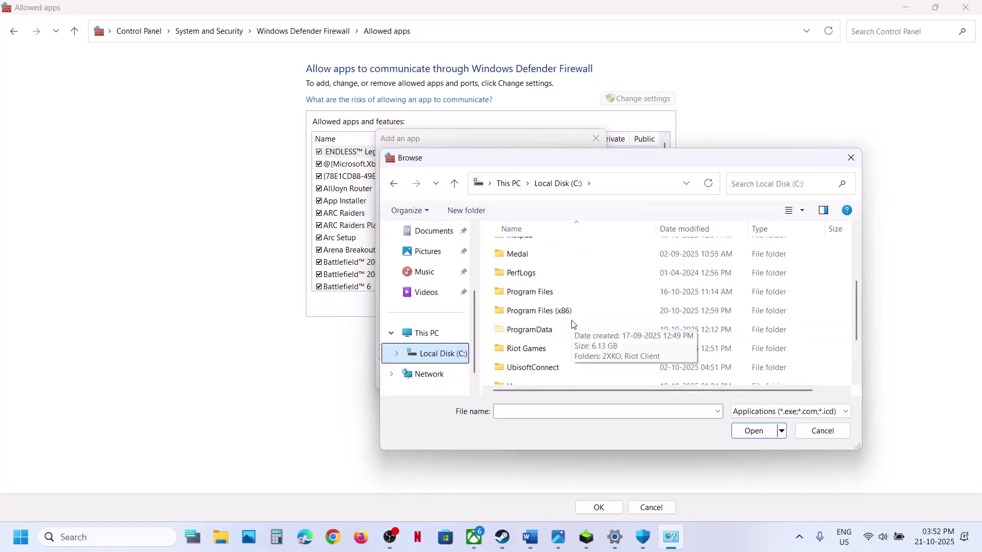
Step: Add NINJAGAIDEN4-Steam from Program Files (x86)\Steam\steamapps\common\NINJAGAIDEN4 to the apps allowed through the firewall
double_click(556, 313)
key("s")
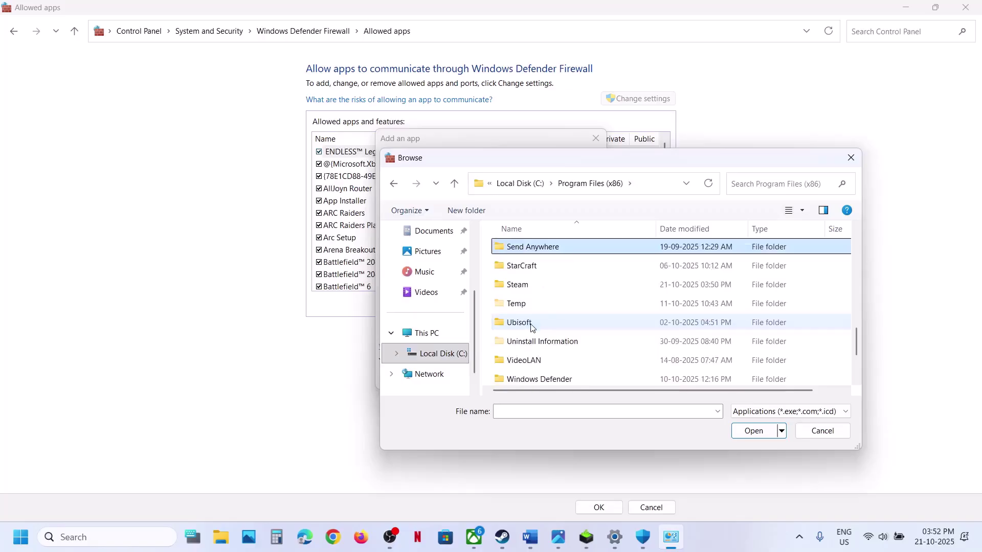
double_click(518, 285)
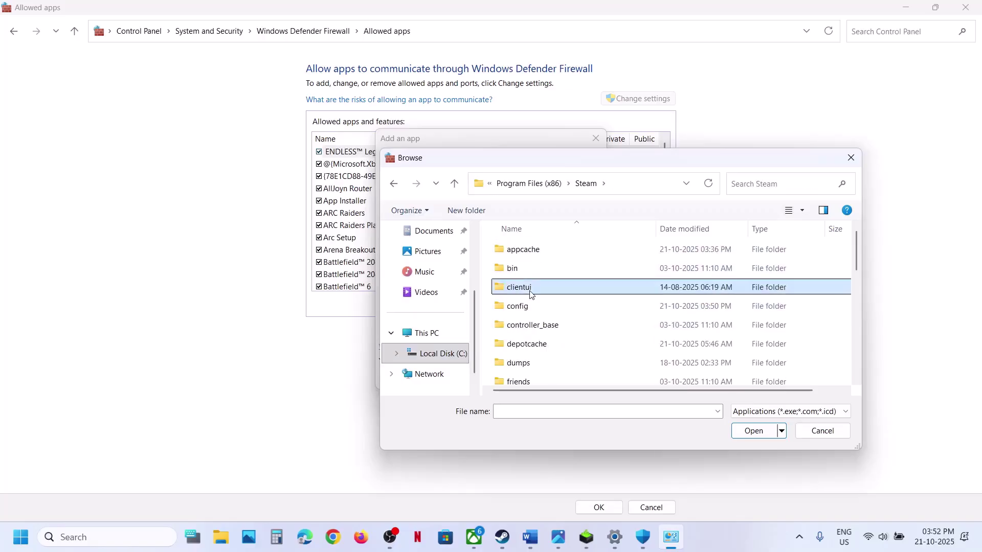
key("s")
double_click(525, 265)
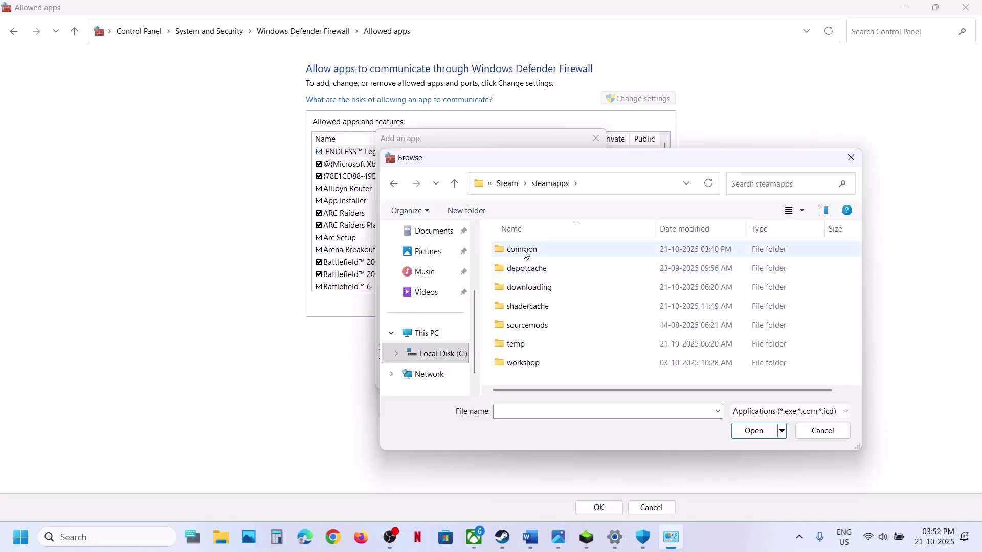
double_click(522, 250)
double_click(532, 268)
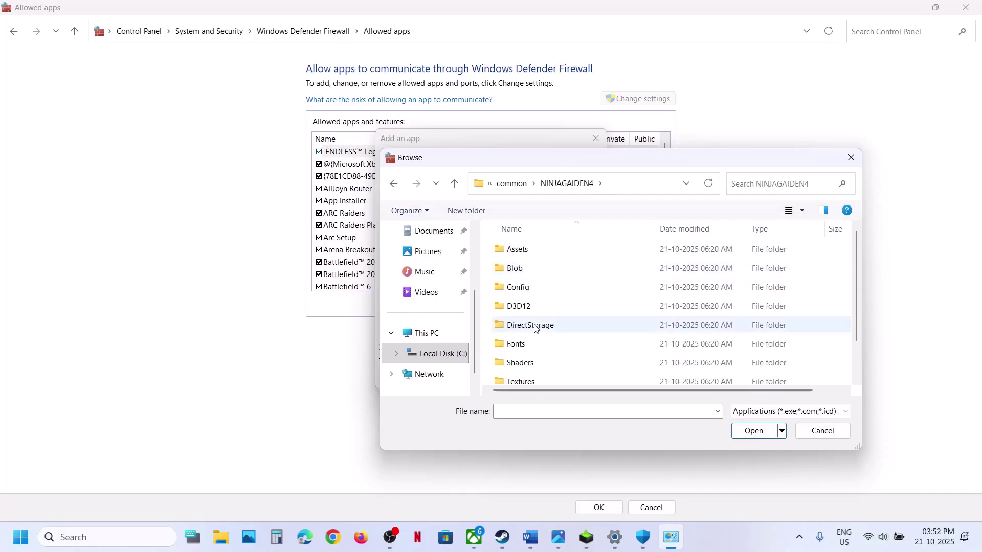
scroll(535, 328, "down", 1)
left_click(542, 378)
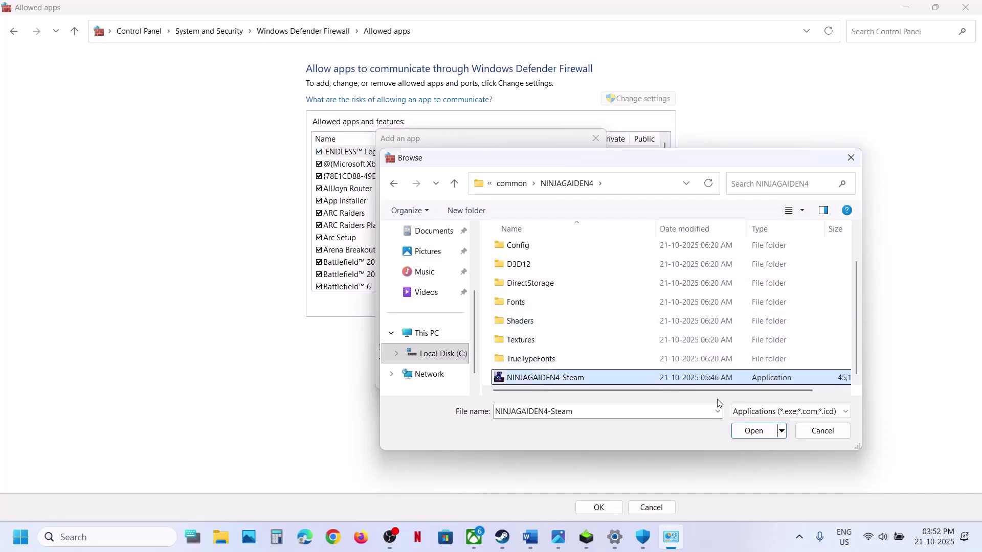
left_click(753, 432)
left_click(532, 378)
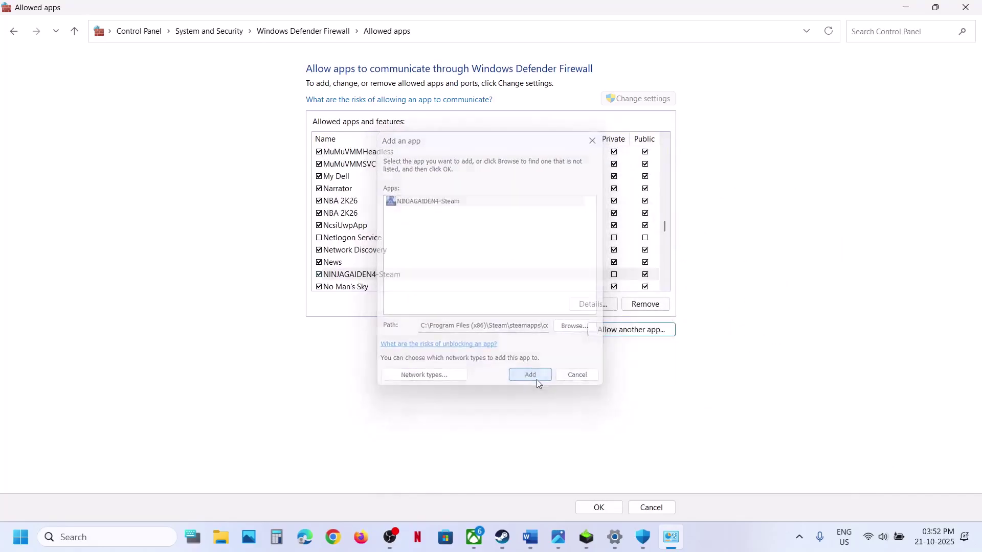
Step: Close the firewall's allowed apps, Windows Security and Settings windows
left_click(965, 8)
left_click(966, 10)
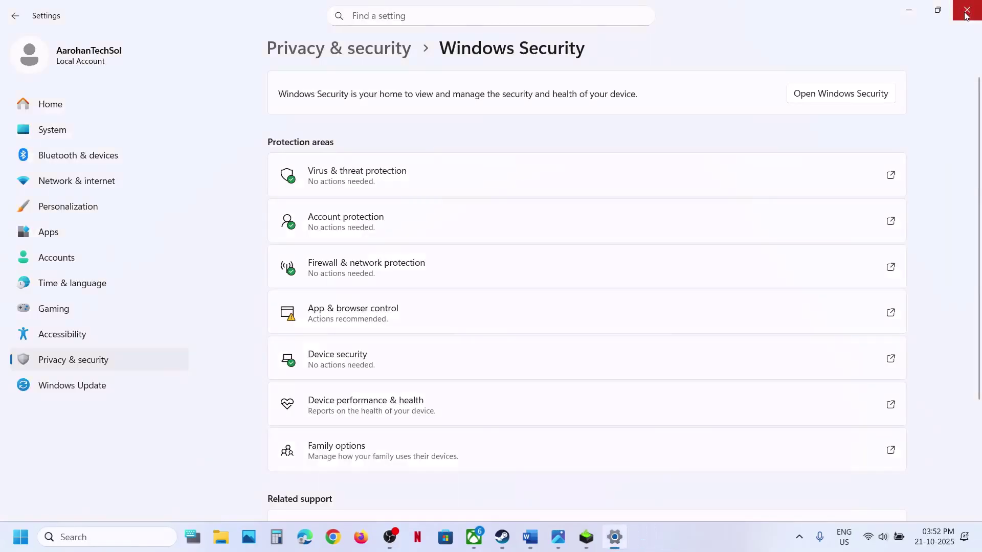
left_click(965, 16)
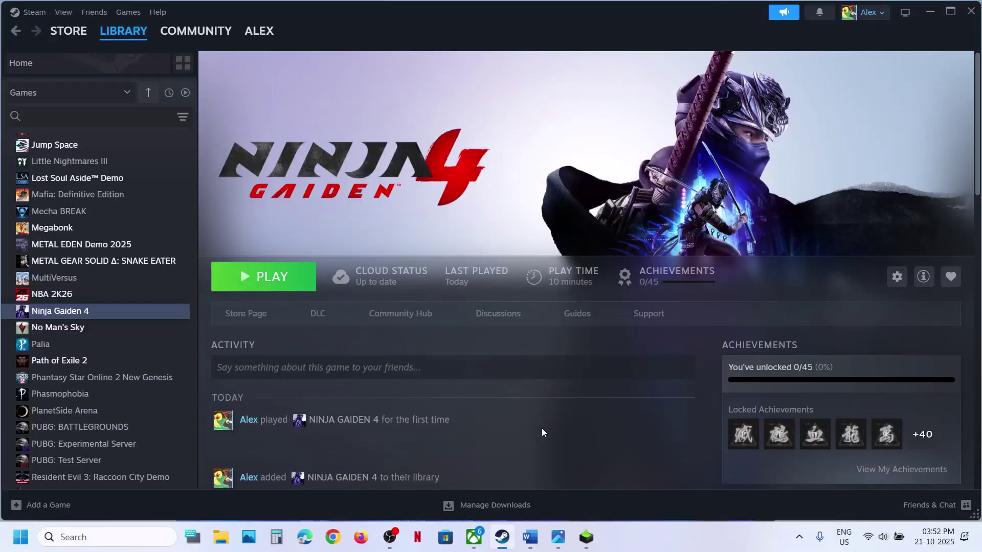
Step: Review step 4 on allowing the game through antivirus and firewall, and read step 5 in the Word troubleshooting document
left_click(530, 536)
scroll(409, 309, "down", 2)
scroll(449, 306, "up", 1)
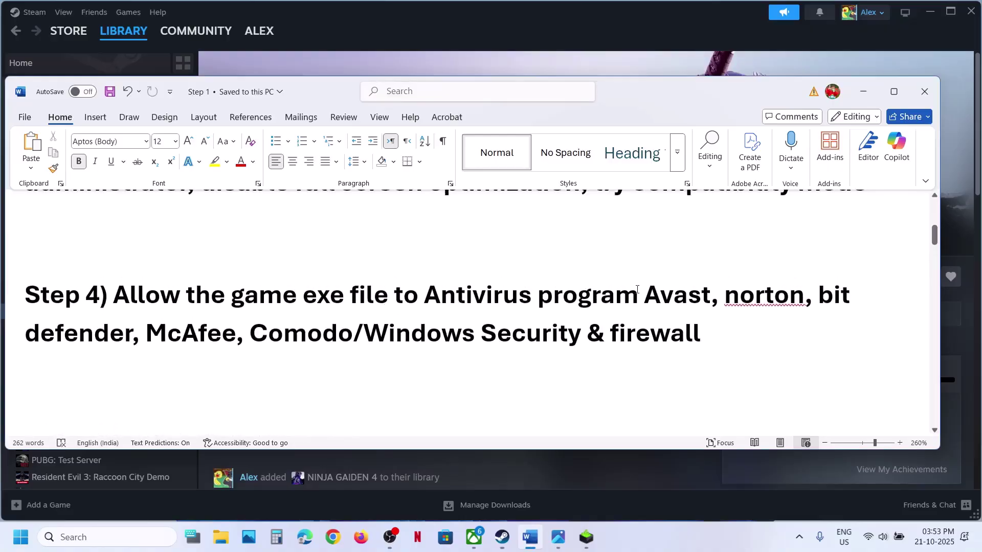
left_click_drag(644, 289, 322, 320)
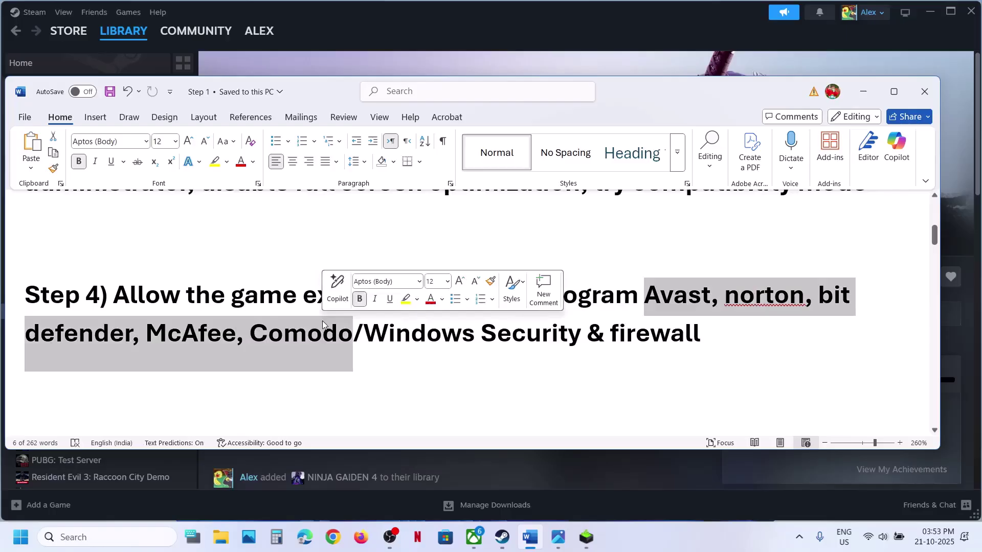
left_click_drag(183, 292, 536, 294)
scroll(364, 333, "down", 3)
scroll(365, 335, "up", 1)
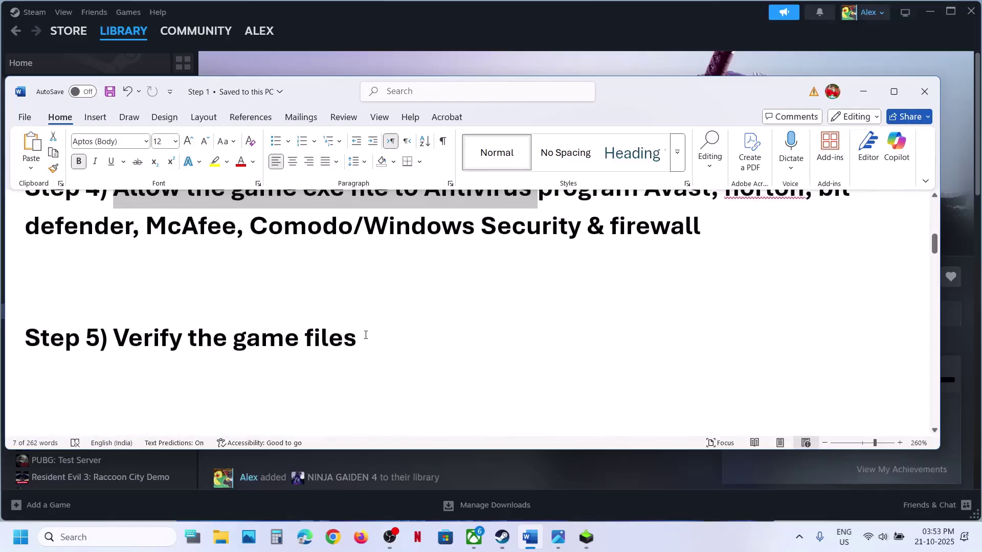
Step: Look at Ninja Gaiden 4's Installed Files properties in Steam for the game file integrity check, and close the properties
left_click(343, 33)
right_click(112, 313)
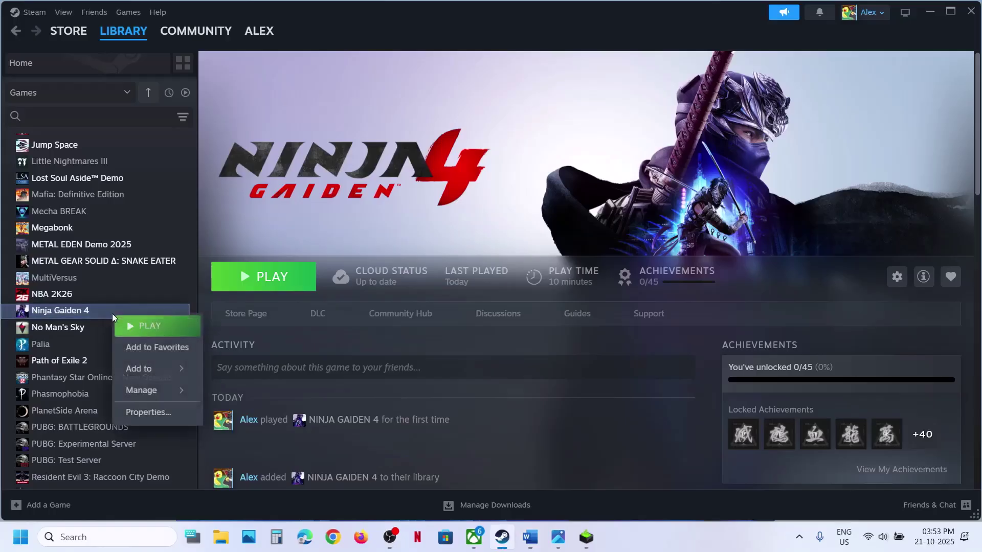
left_click(153, 413)
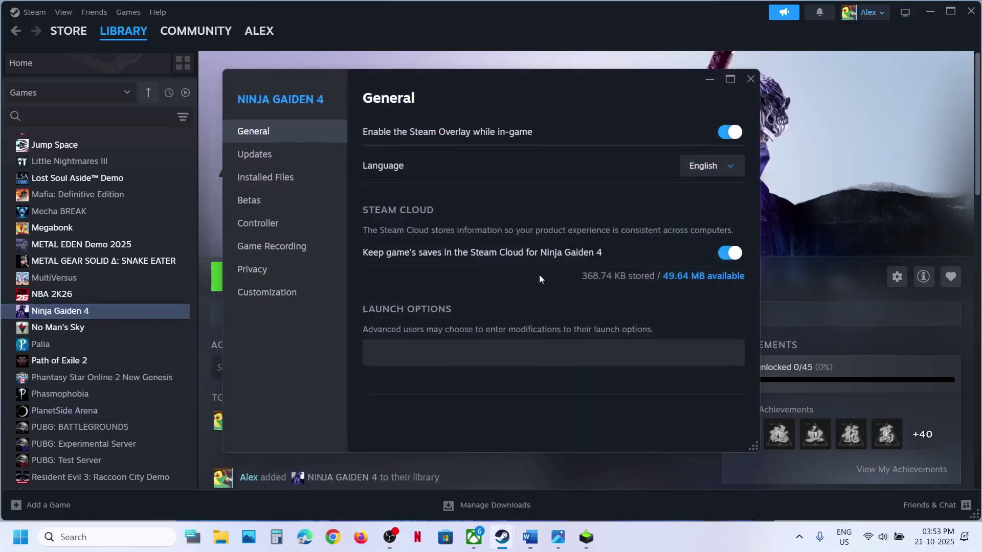
left_click(289, 179)
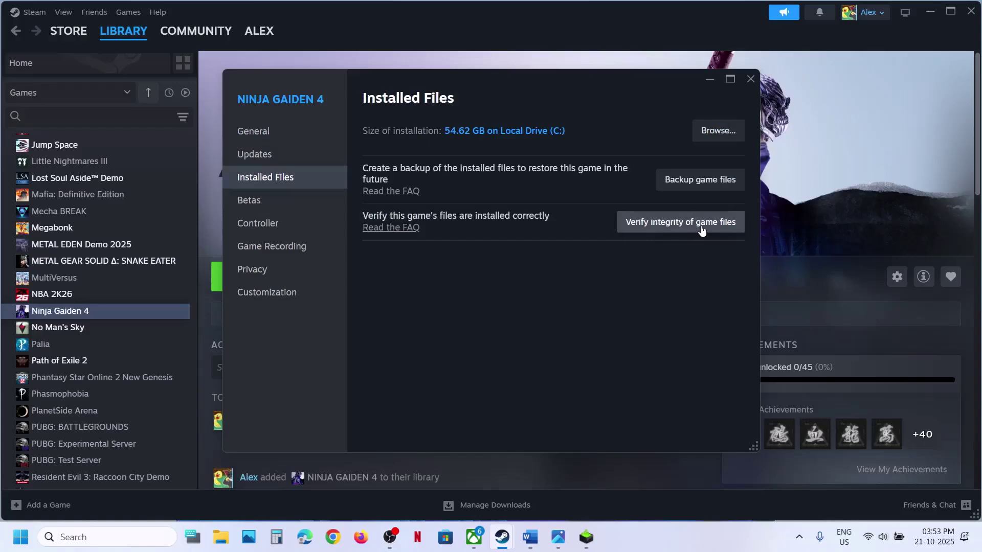
left_click(750, 78)
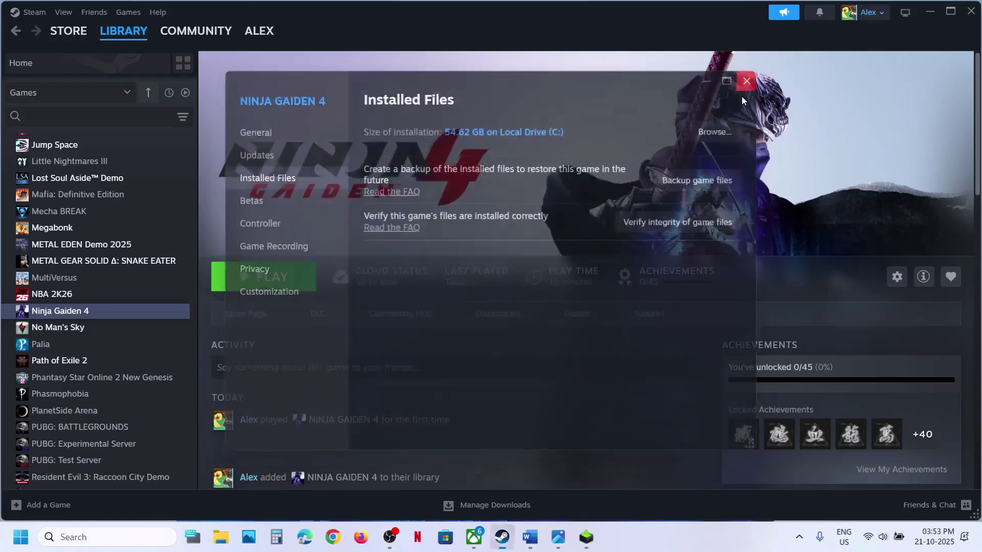
Step: Follow the NVIDIA link in step 6 of the Word document and find Windows 11 drivers for the GeForce RTX 3050 Laptop GPU
left_click(530, 540)
scroll(406, 297, "down", 5)
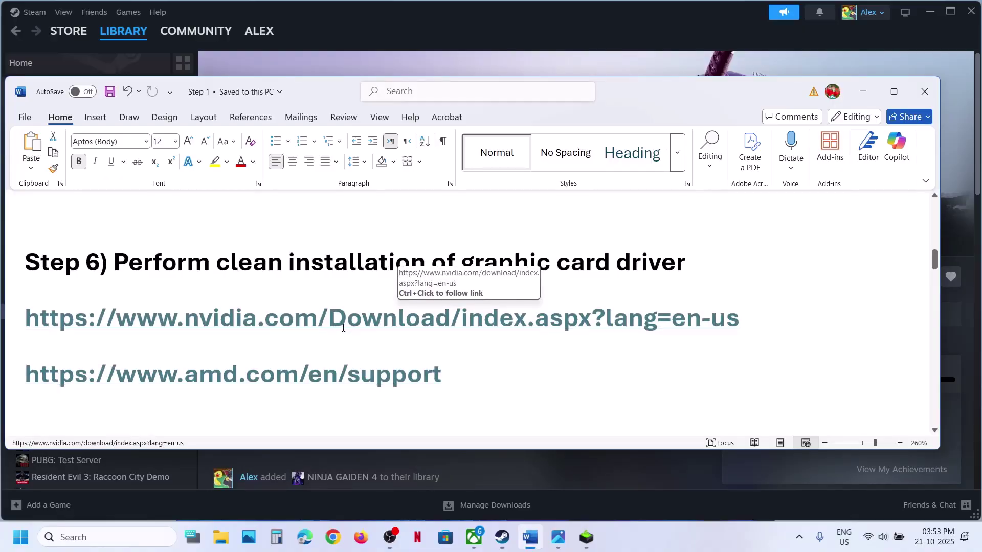
left_click(269, 328, "ctrl")
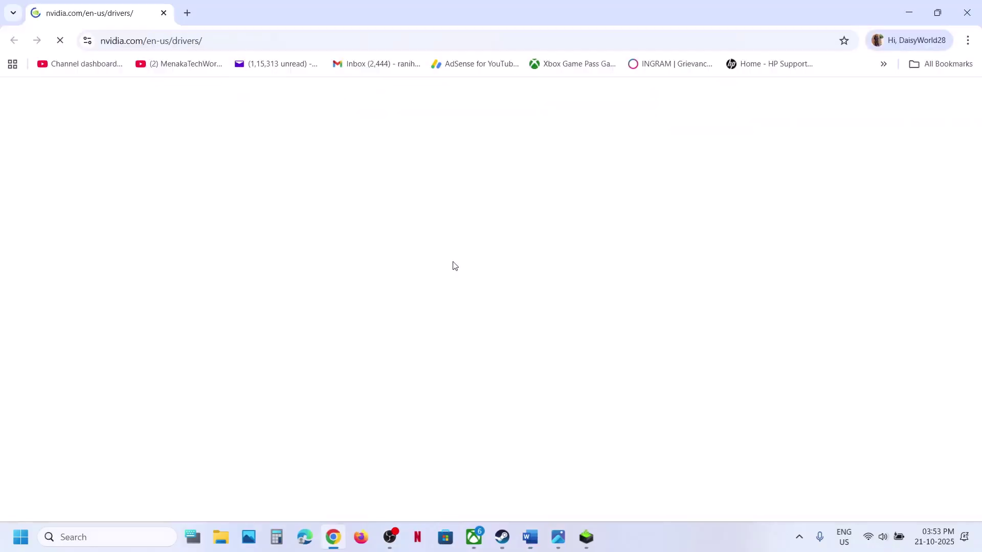
scroll(262, 377, "down", 4)
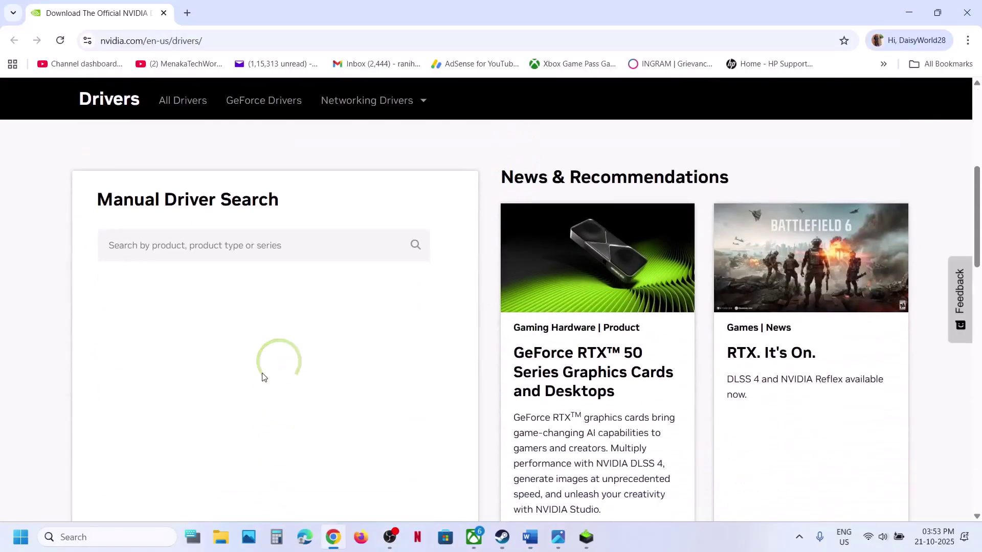
scroll(230, 384, "down", 1)
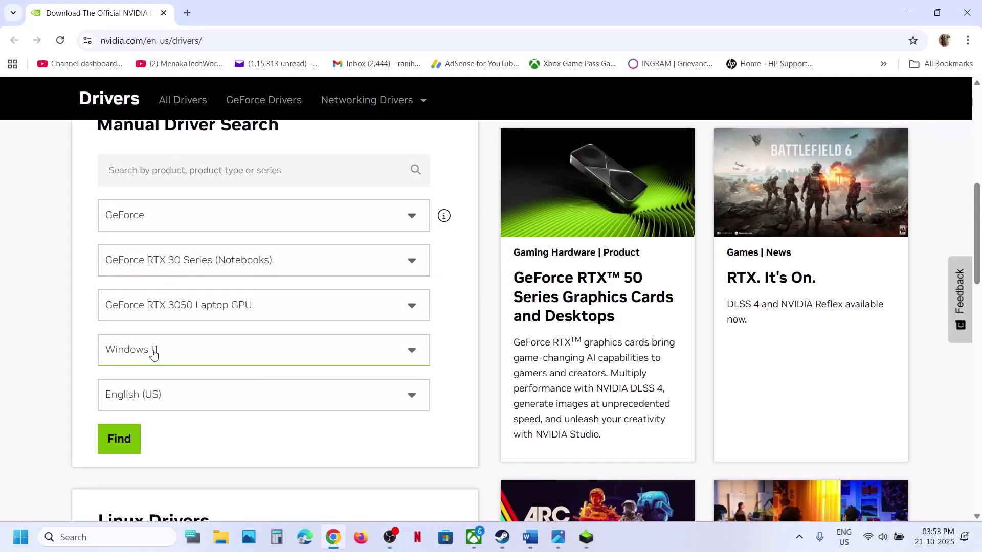
left_click(123, 438)
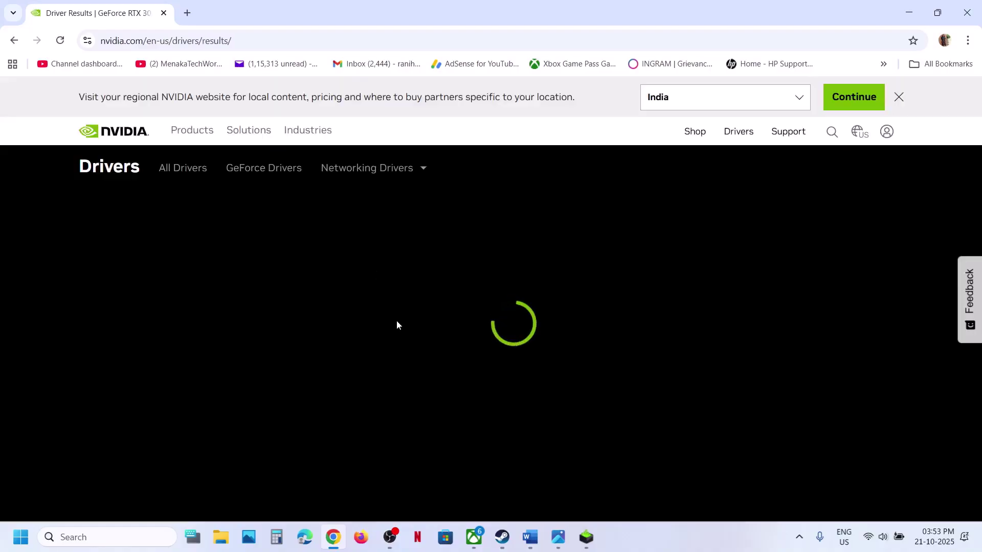
Step: Download GeForce Game Ready Driver 581.57 from the driver results and check its download progress
scroll(384, 348, "down", 6)
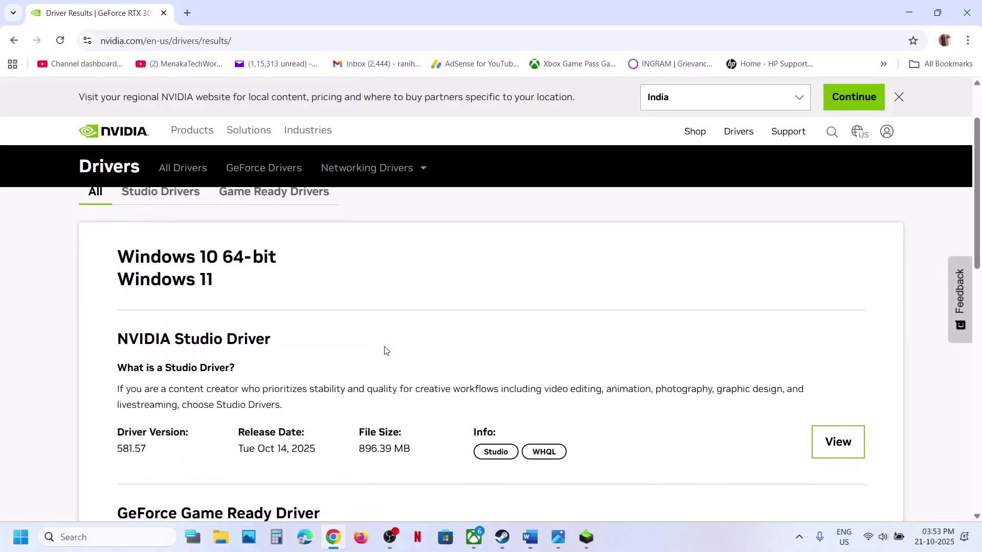
left_click_drag(154, 302, 490, 312)
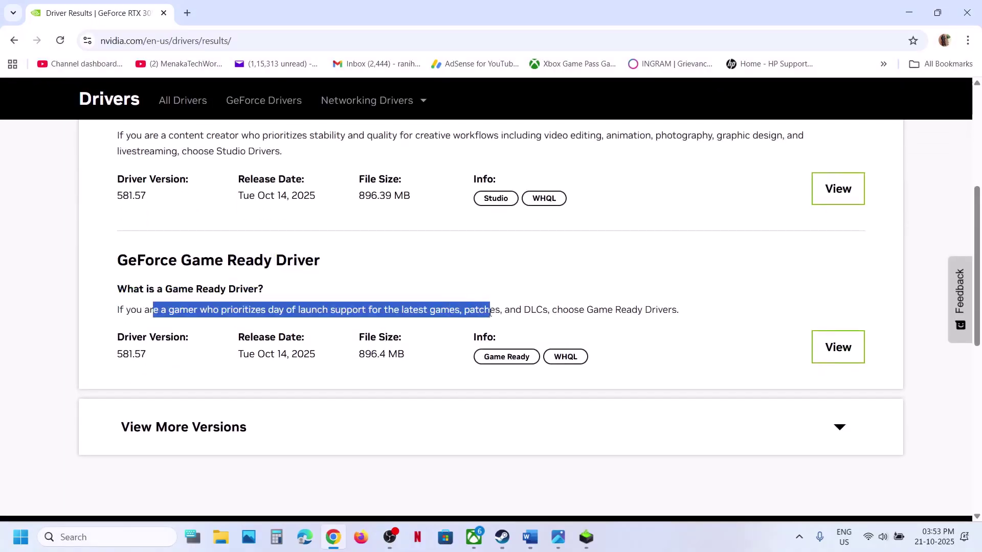
left_click(846, 350)
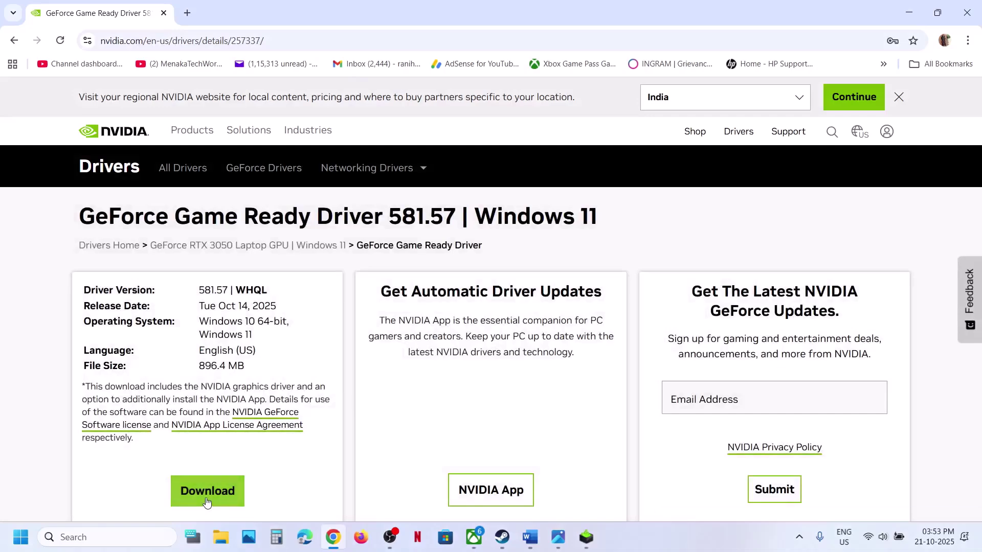
left_click(206, 498)
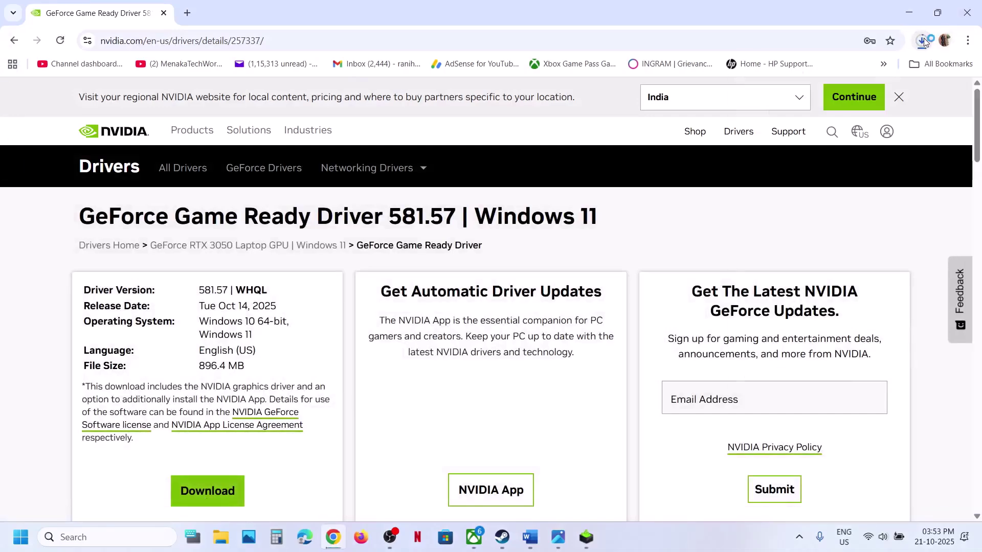
left_click(923, 41)
Step: In the NVIDIA installer, accept the license for Graphics Driver and NVIDIA App, choose Custom (Advanced) and Perform a clean installation, and return to the browser
mouse_move(530, 537)
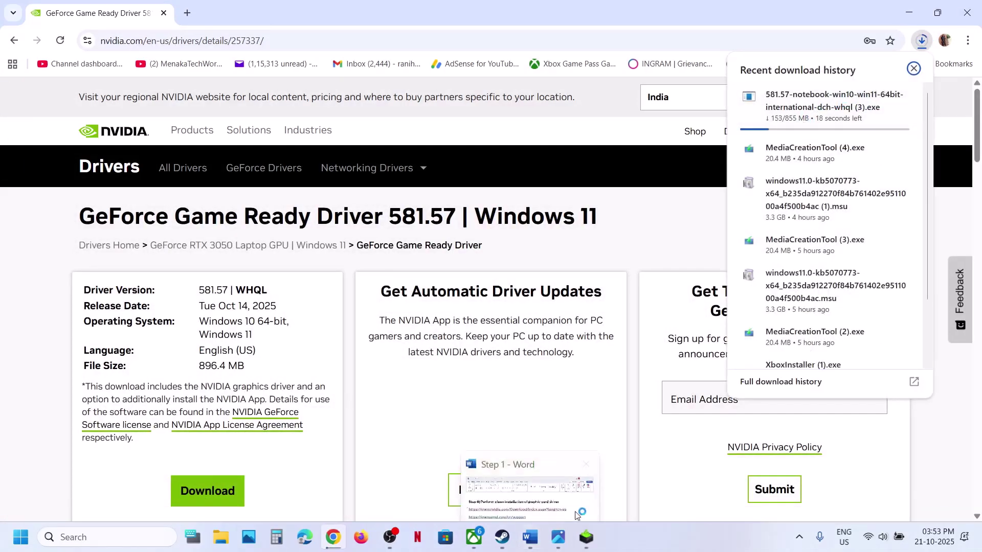
left_click(630, 482)
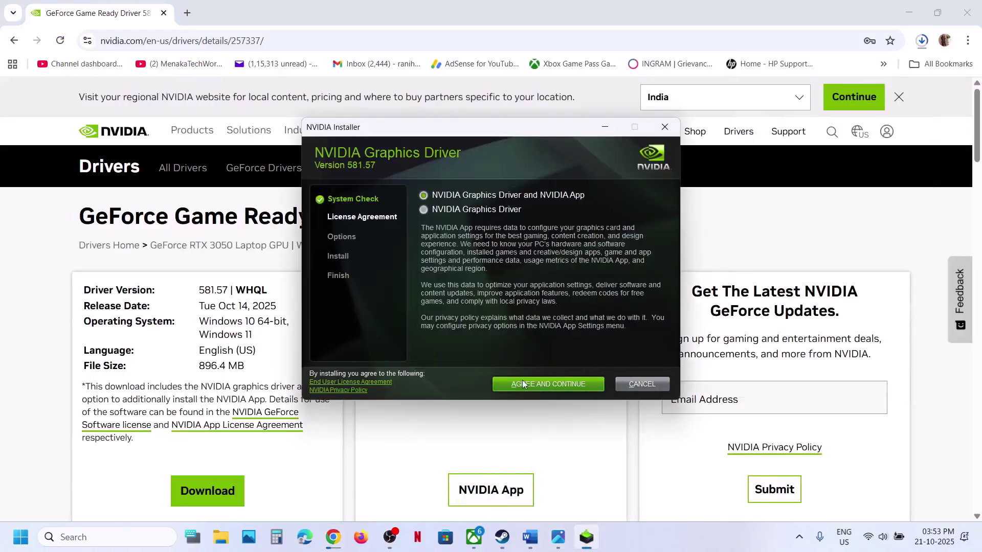
left_click(523, 381)
left_click(444, 269)
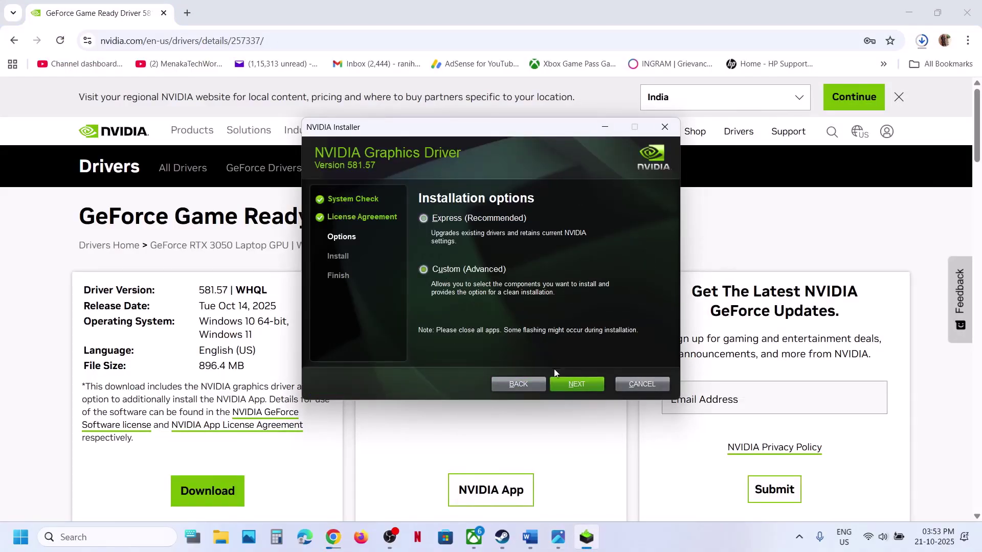
left_click(568, 385)
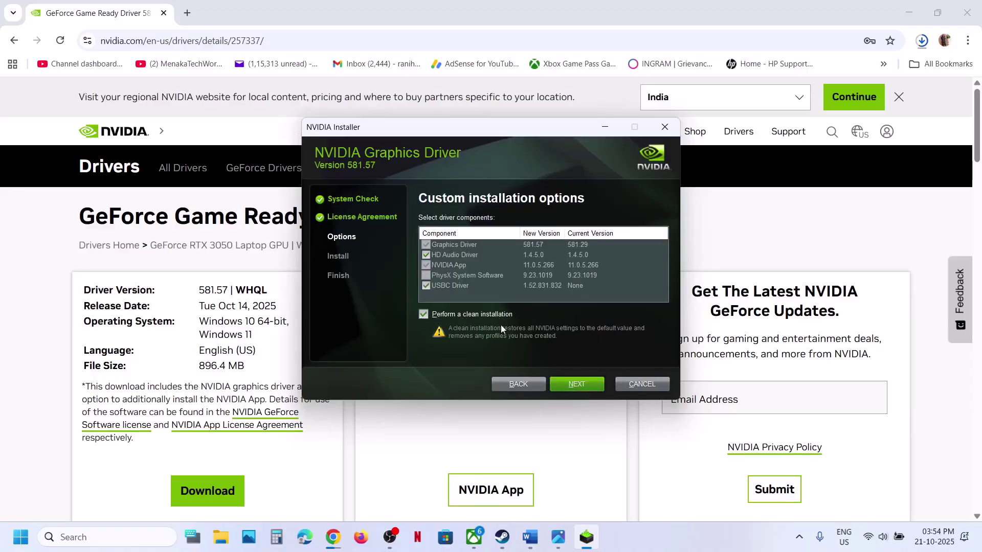
left_click(398, 468)
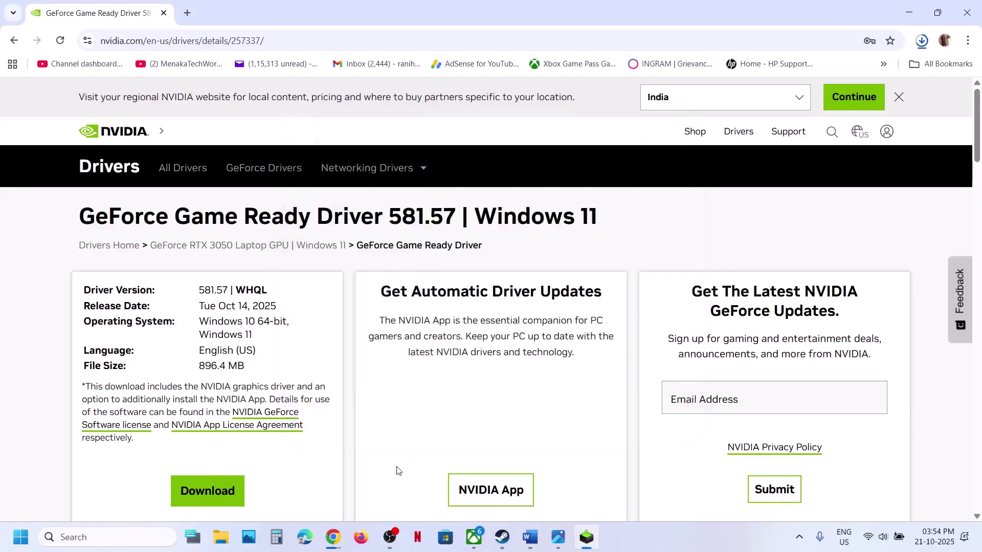
Step: Look at the computer's power options in Start and dismiss them
key("super")
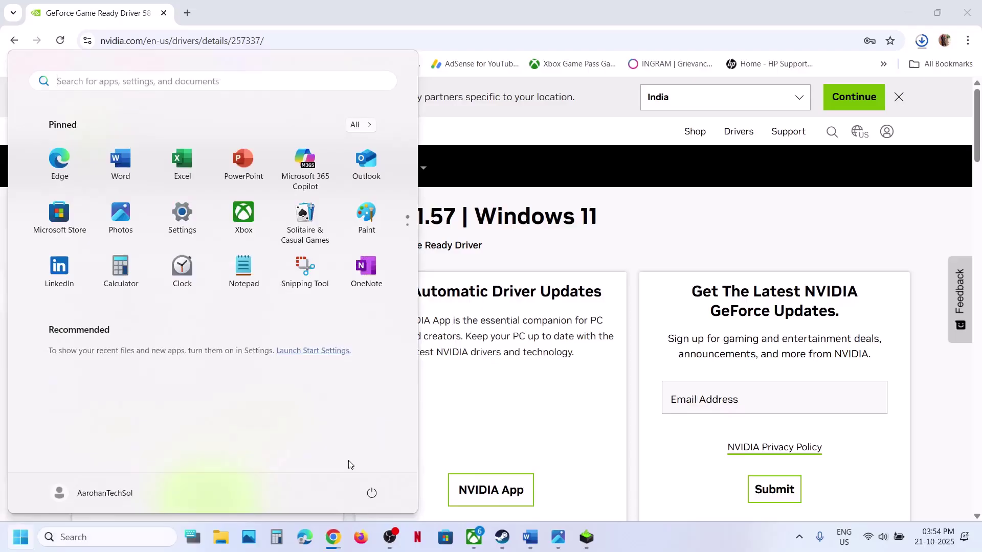
left_click(372, 492)
key("Escape")
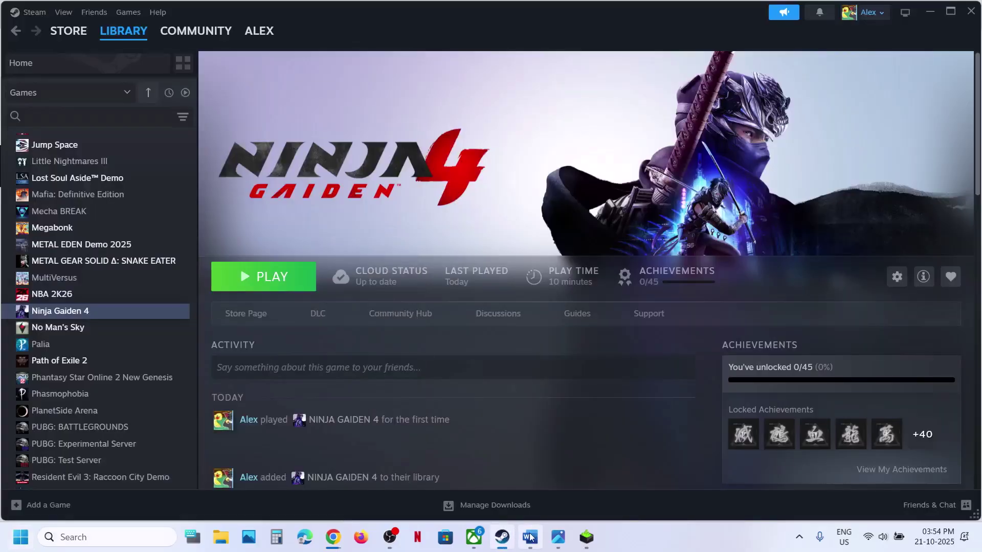
Step: Read step 7 on dedicated graphics in the Word document and open the Windows Graphics settings
left_click(530, 537)
scroll(363, 303, "down", 3)
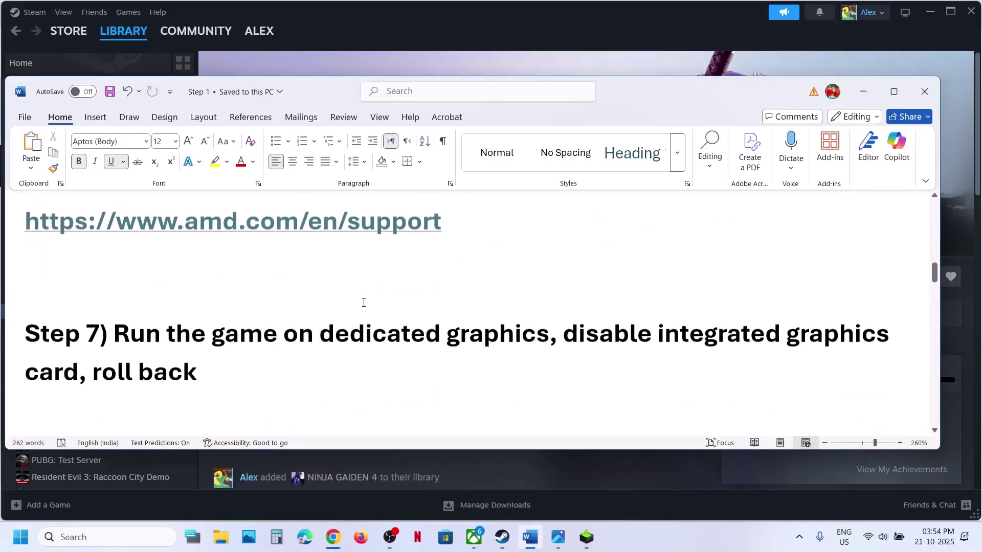
double_click(475, 318)
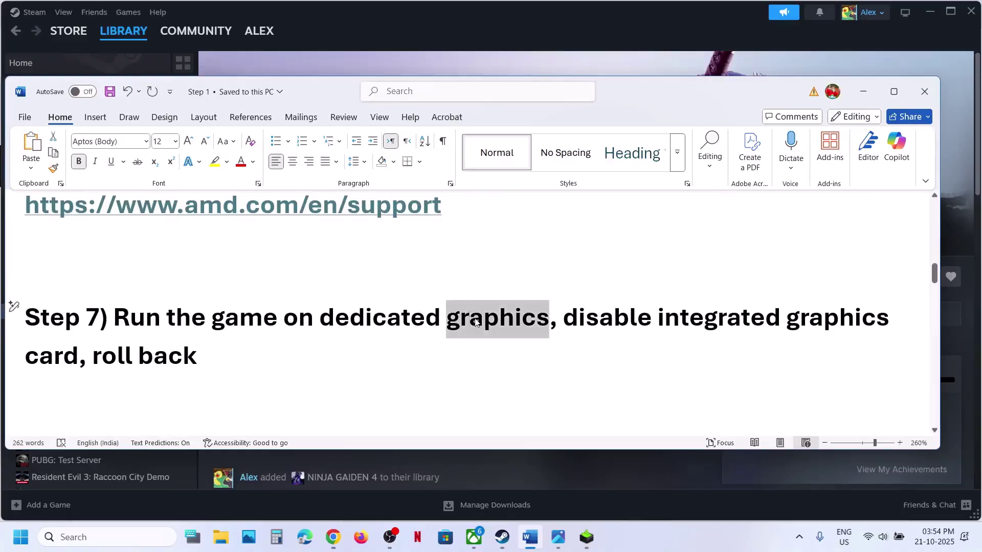
left_click(111, 531)
type("graphics settings")
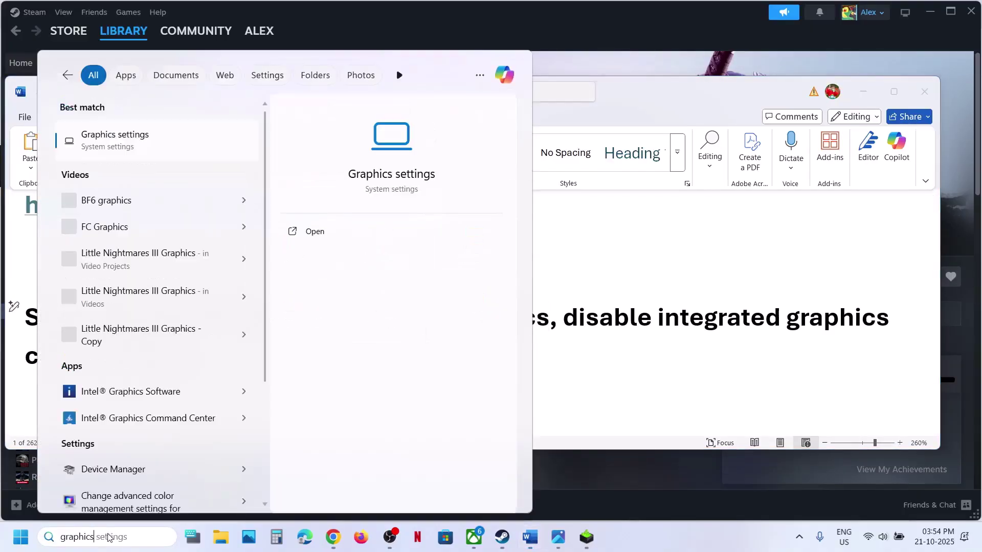
left_click(129, 145)
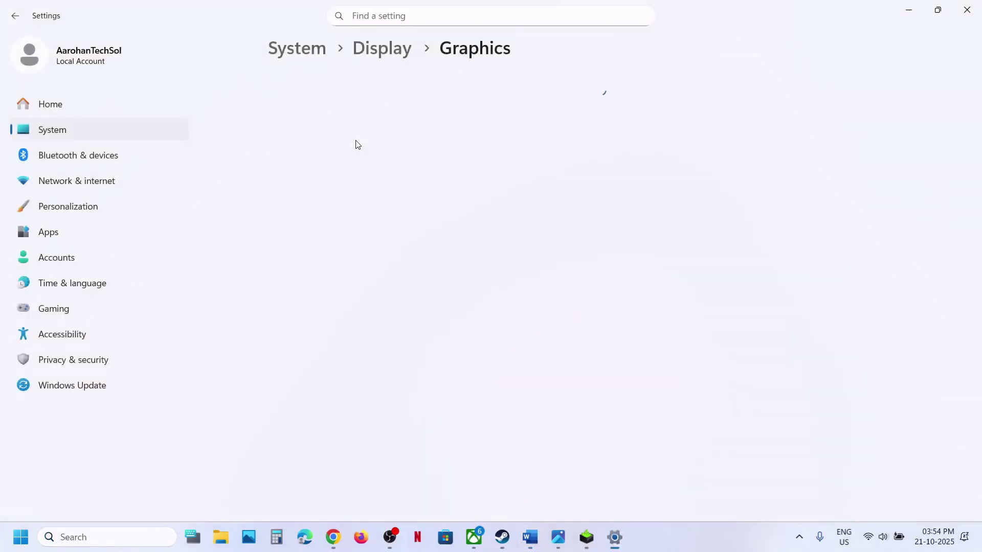
Step: Start adding a desktop app to the Graphics settings and browse to Program Files (x86)\Steam on Local Disk (C:)
left_click(710, 351)
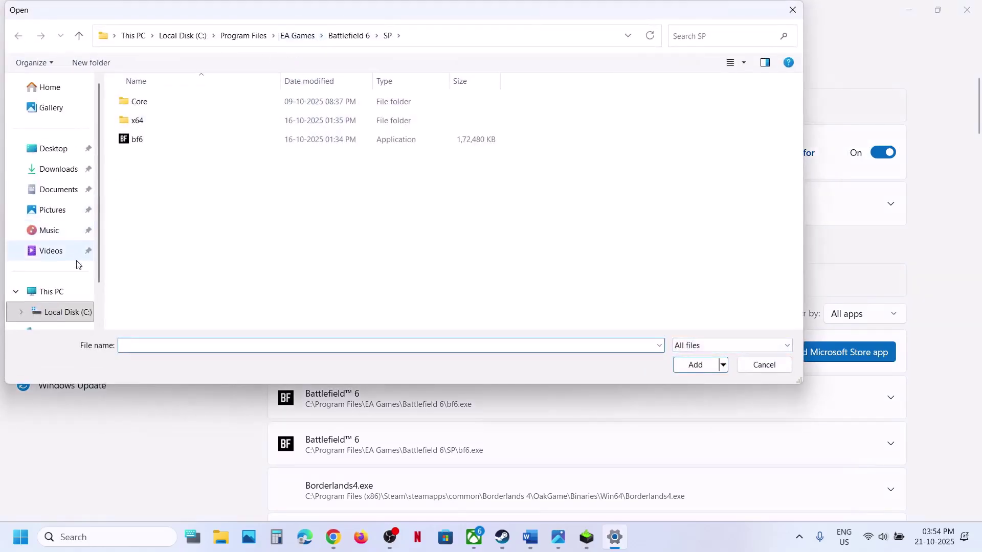
left_click(69, 292)
double_click(216, 117)
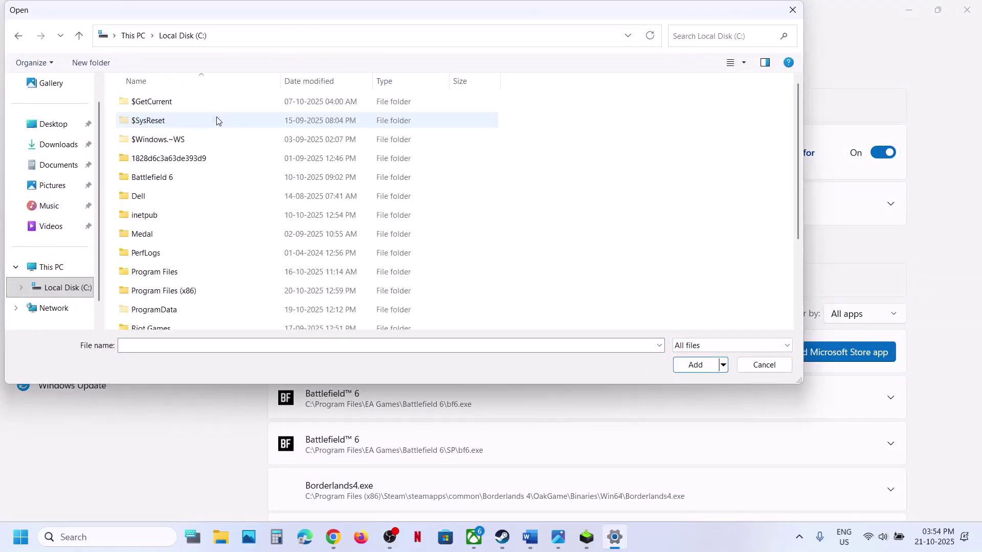
left_click(187, 295)
double_click(185, 295)
scroll(184, 250, "down", 3)
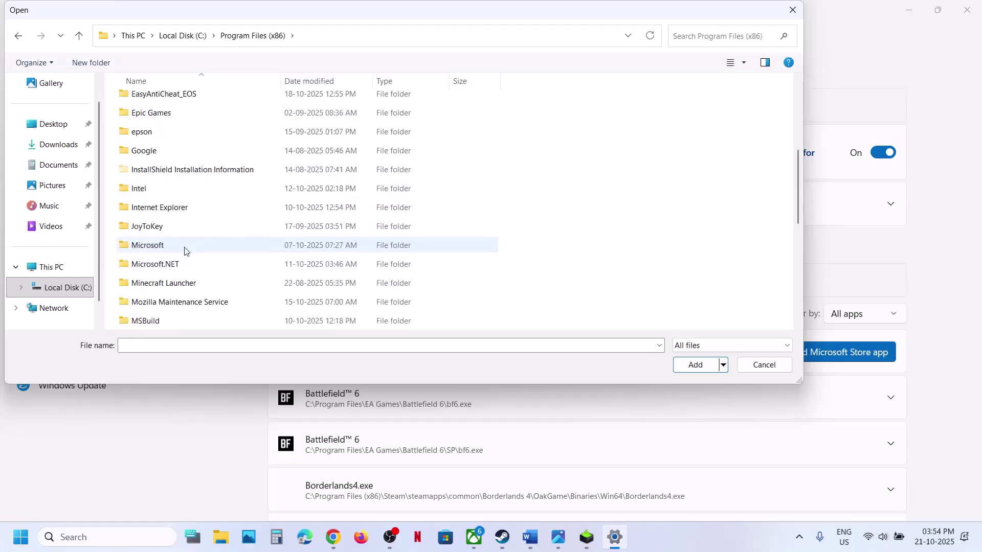
scroll(160, 215, "down", 4)
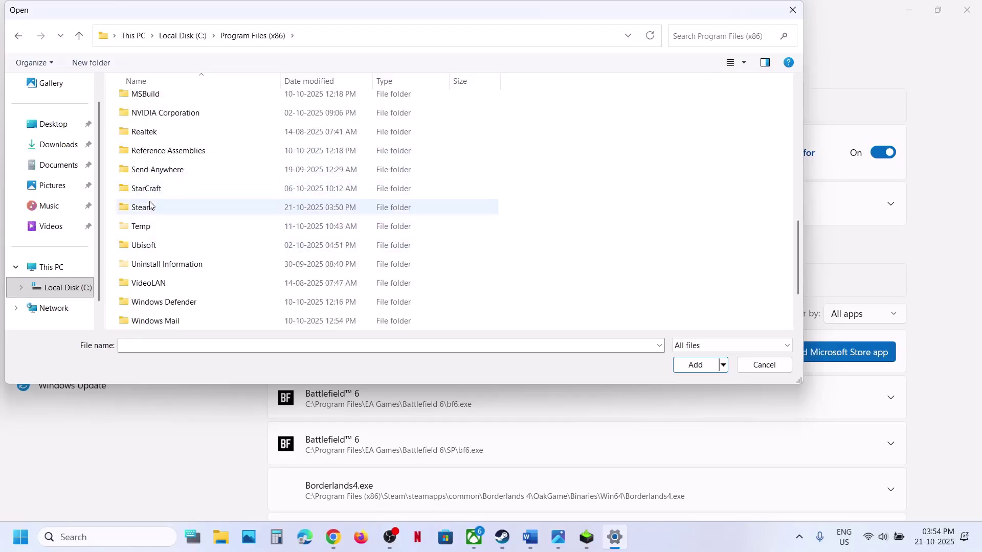
double_click(153, 208)
Step: Add NINJAGAIDEN4-Steam from steamapps\common\NINJAGAIDEN4 to the apps in the Graphics settings
scroll(149, 204, "down", 5)
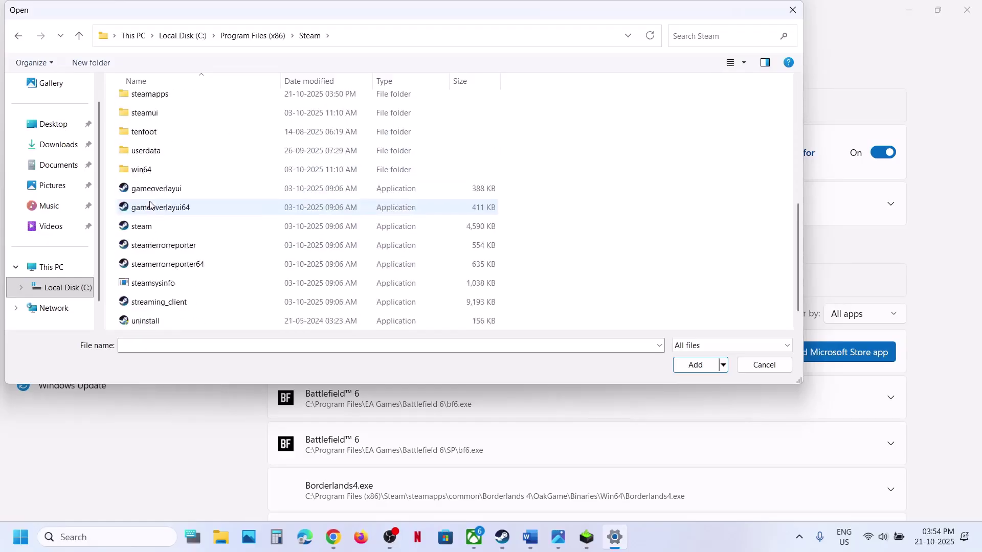
double_click(146, 95)
double_click(147, 100)
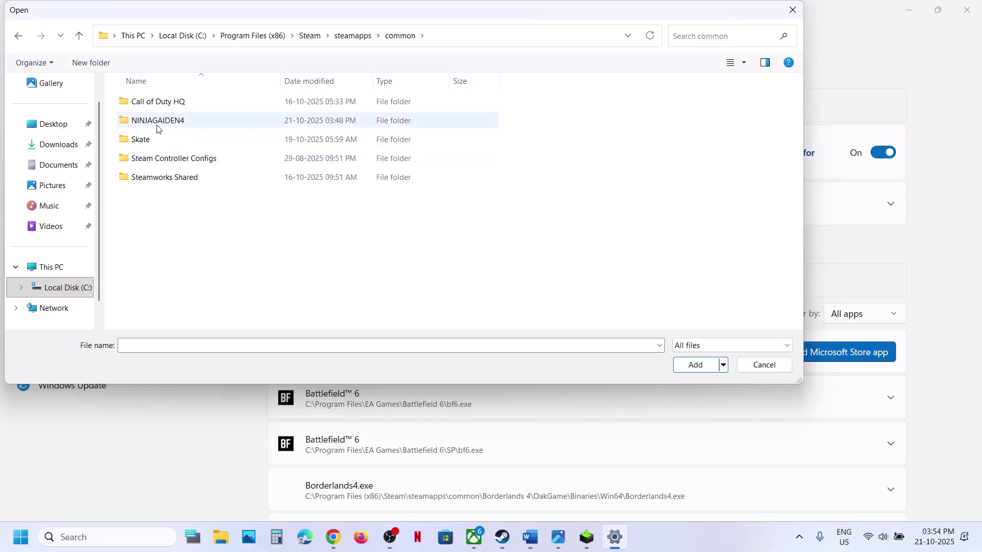
double_click(156, 122)
left_click(156, 276)
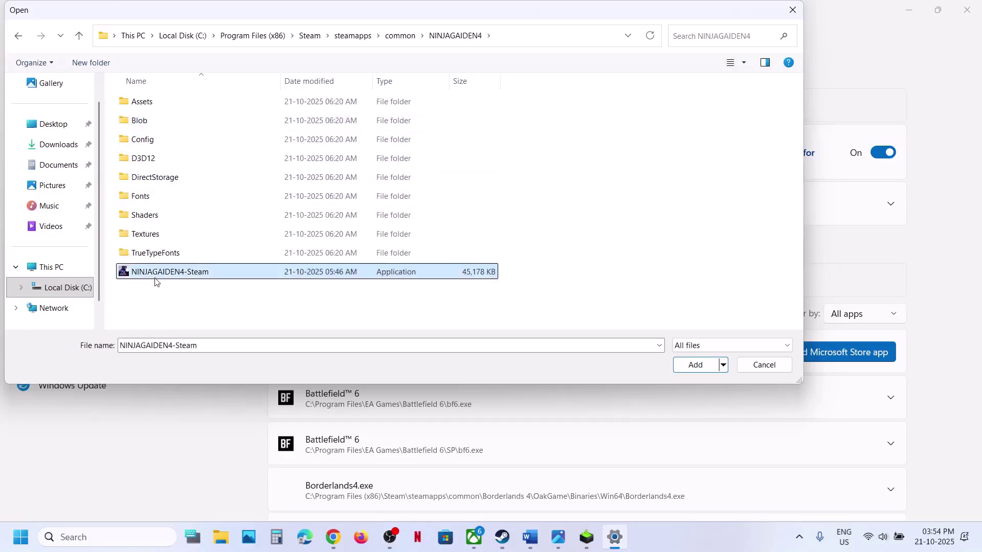
left_click(694, 365)
Step: Set the GPU preference of NINJAGAIDEN4-Steam to High Performance (NVIDIA GeForce RTX 3050 Laptop GPU) and close Settings
scroll(453, 375, "down", 10)
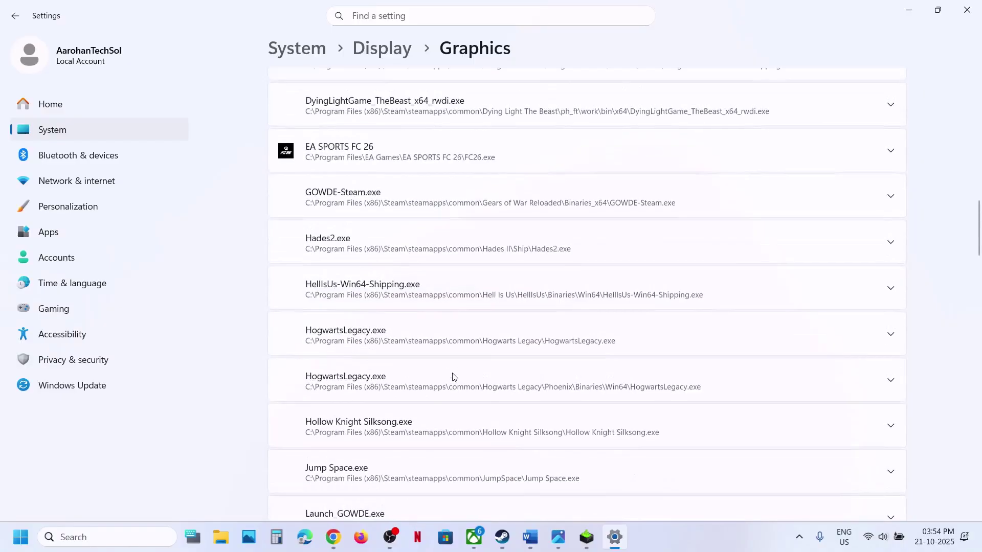
scroll(454, 377, "down", 10)
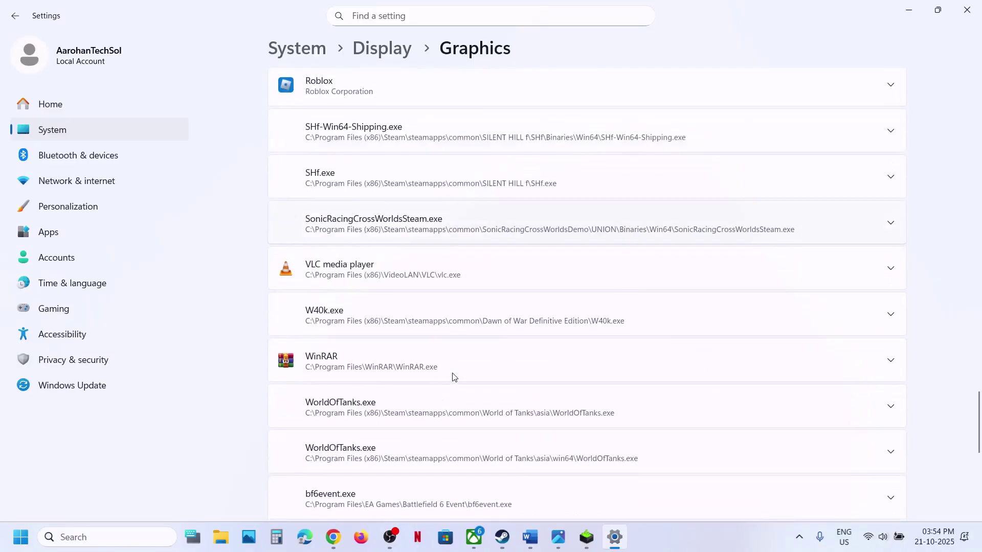
scroll(454, 377, "up", 6)
scroll(453, 377, "up", 3)
scroll(453, 377, "up", 5)
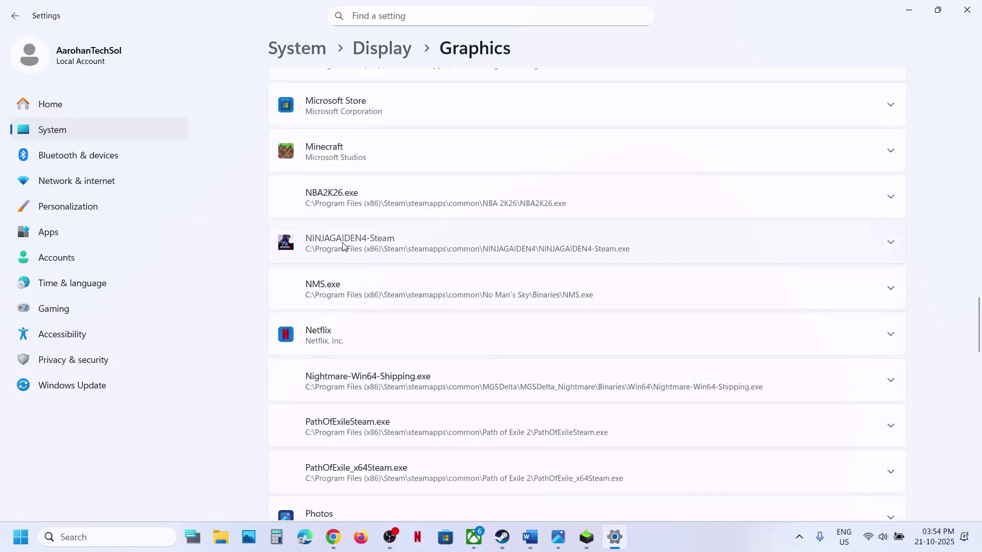
left_click(343, 244)
scroll(512, 271, "down", 1)
left_click(791, 254)
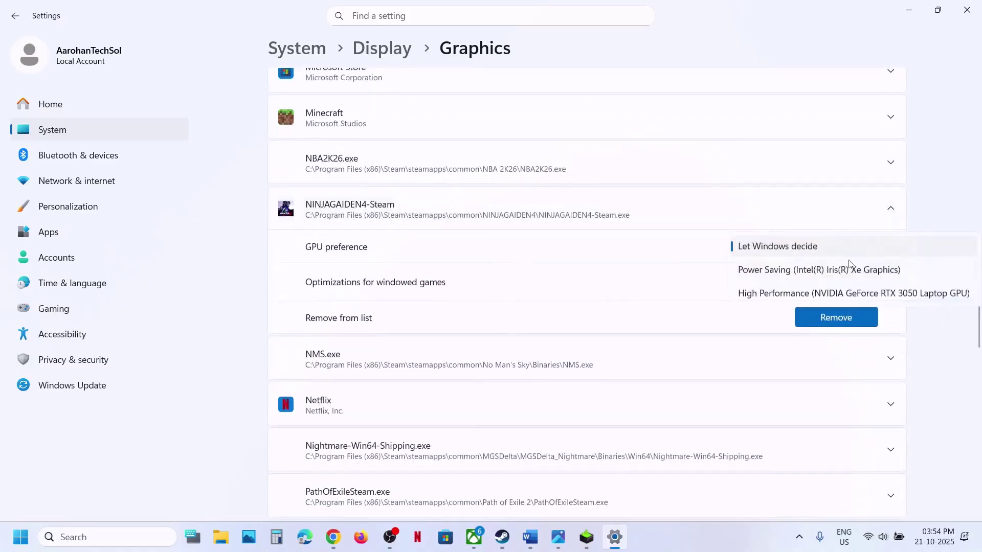
left_click(800, 295)
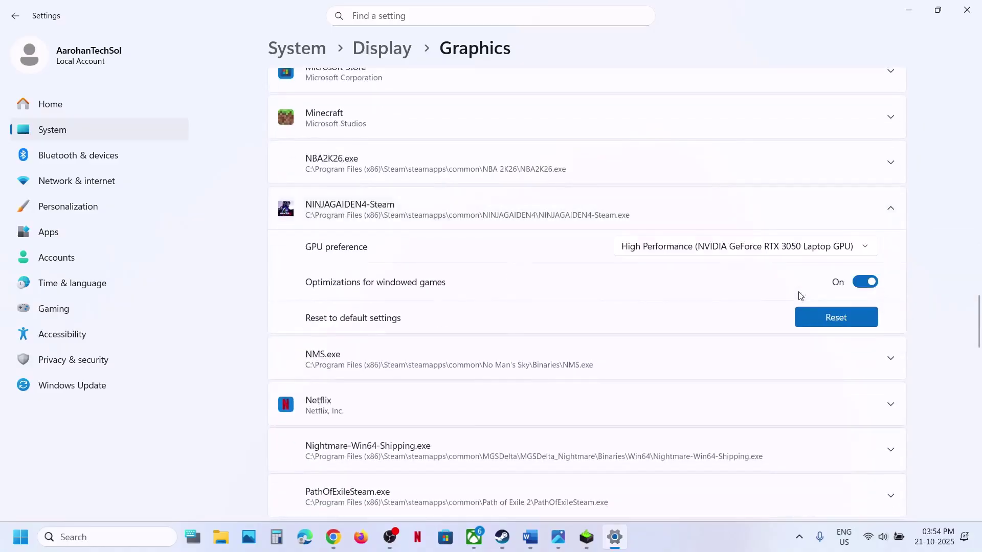
left_click(967, 9)
Step: Read the part of step 7 on disabling the integrated graphics card in the Word document and open Device Manager
scroll(348, 307, "down", 2)
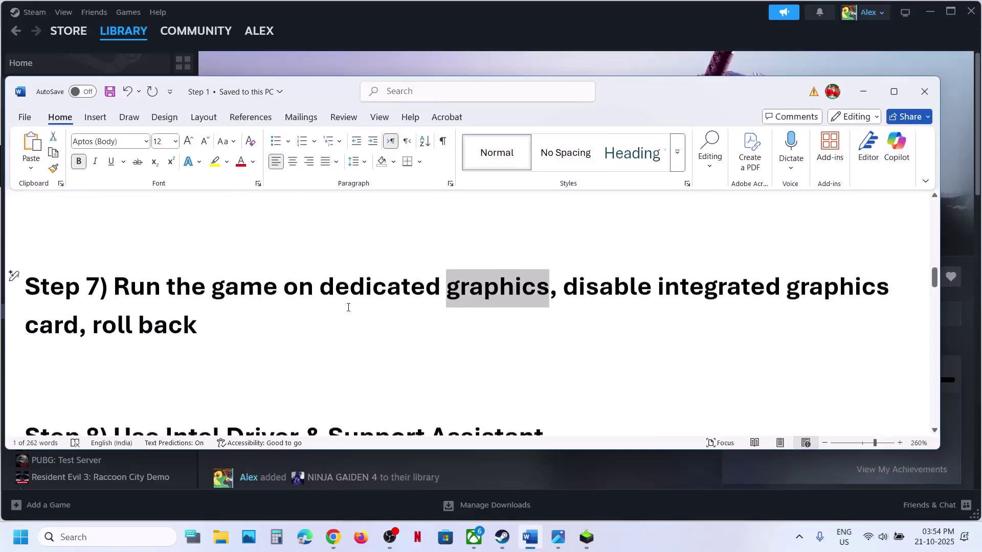
left_click_drag(794, 262, 565, 258)
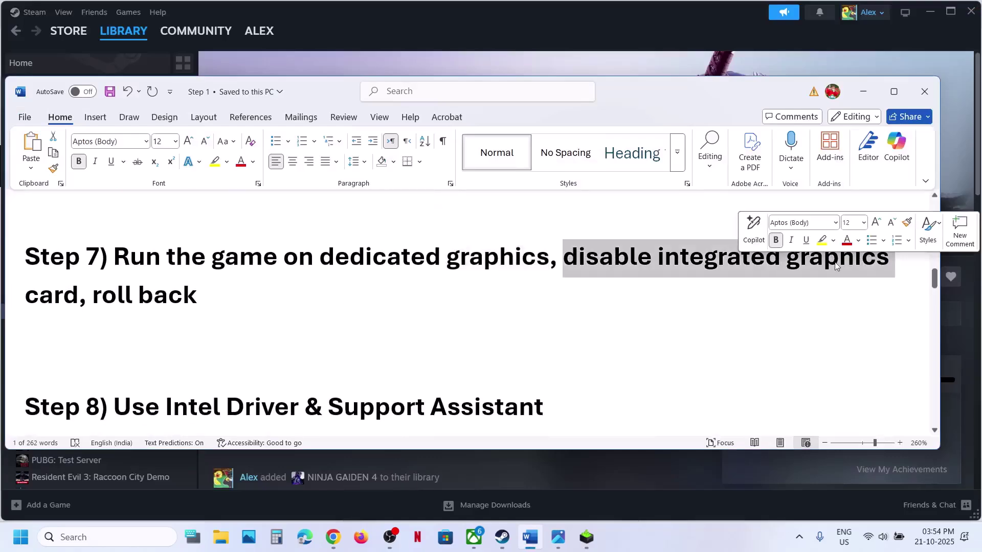
right_click(18, 543)
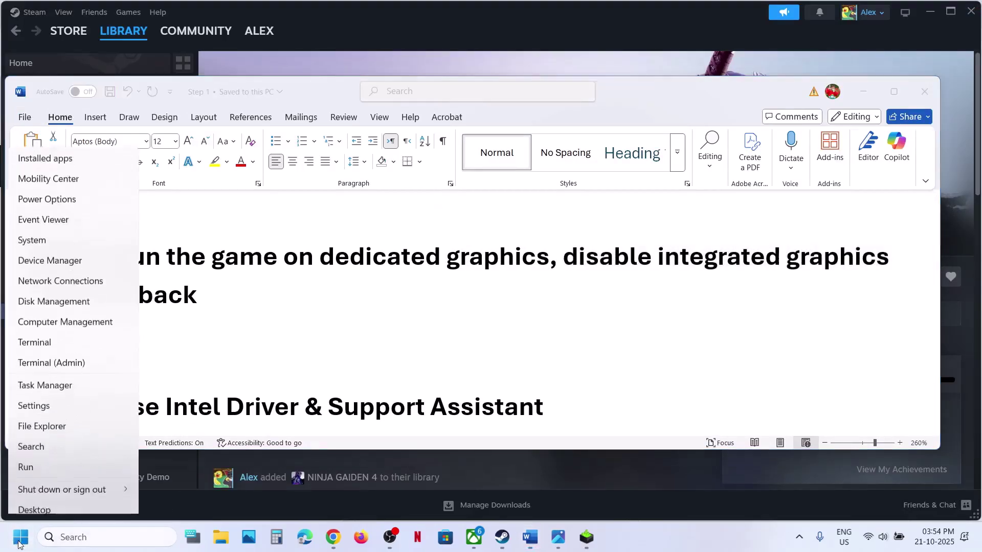
left_click(60, 257)
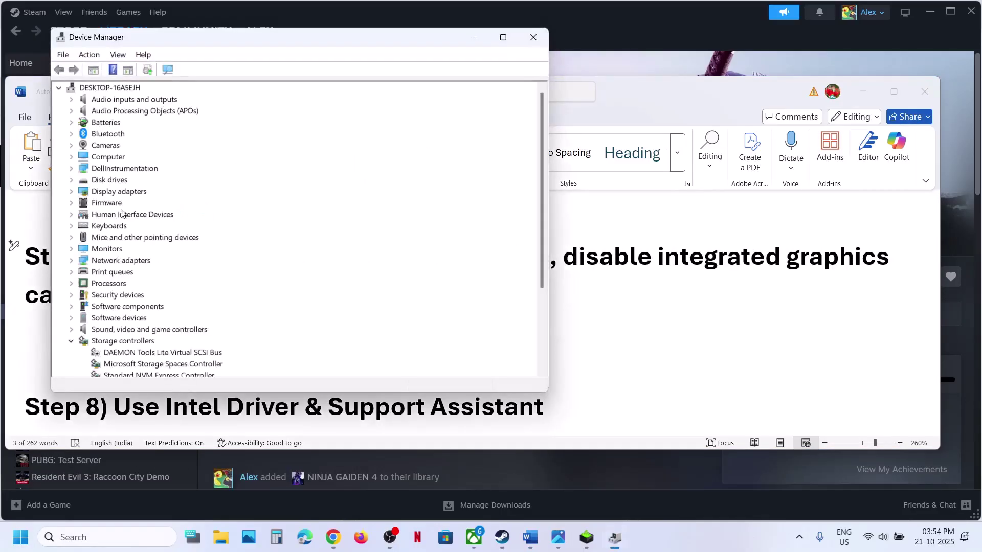
Step: Expand the display adapters and look at the device actions available for Intel(R) Iris(R) Xe Graphics
left_click(76, 190)
left_click(145, 204)
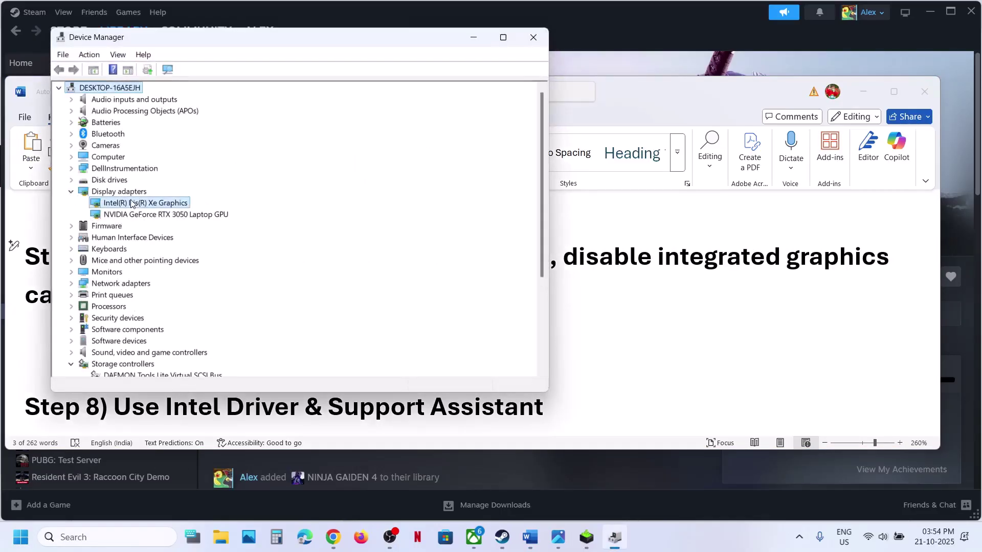
right_click(144, 203)
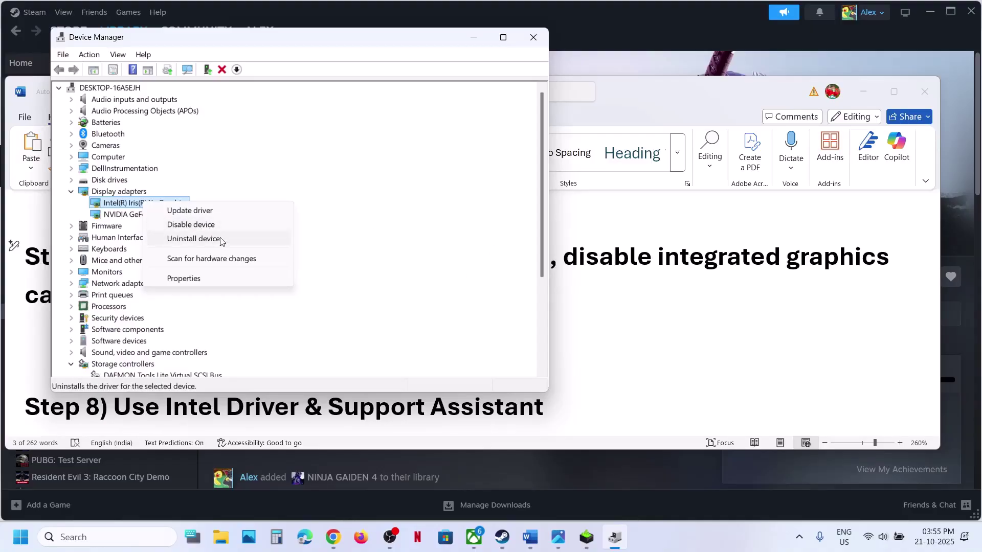
left_click(364, 260)
right_click(155, 205)
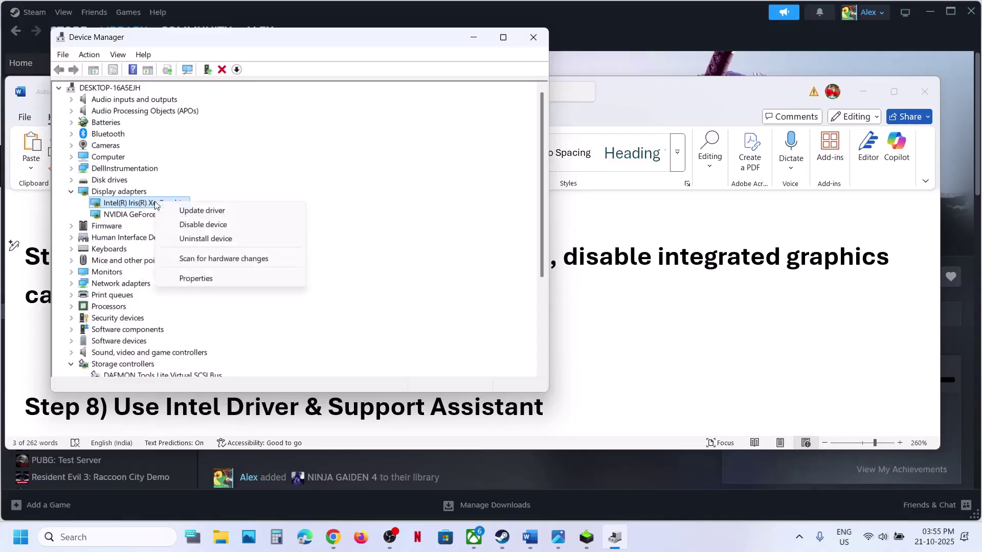
Step: Read the roll back part of step 7 in Word, browse older driver versions on the NVIDIA results page in Chrome and view the NVIDIA Installer
key("alt+Tab")
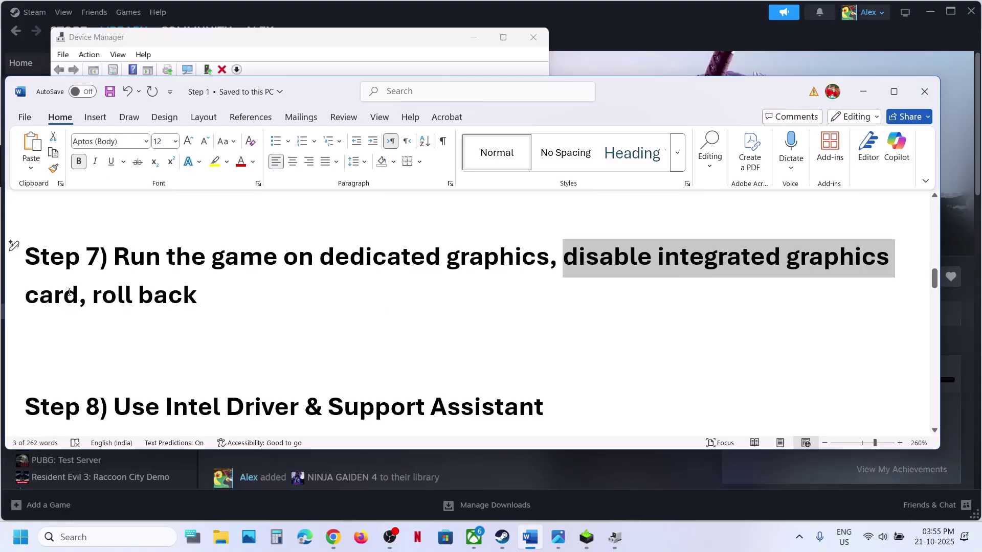
left_click_drag(66, 287, 234, 290)
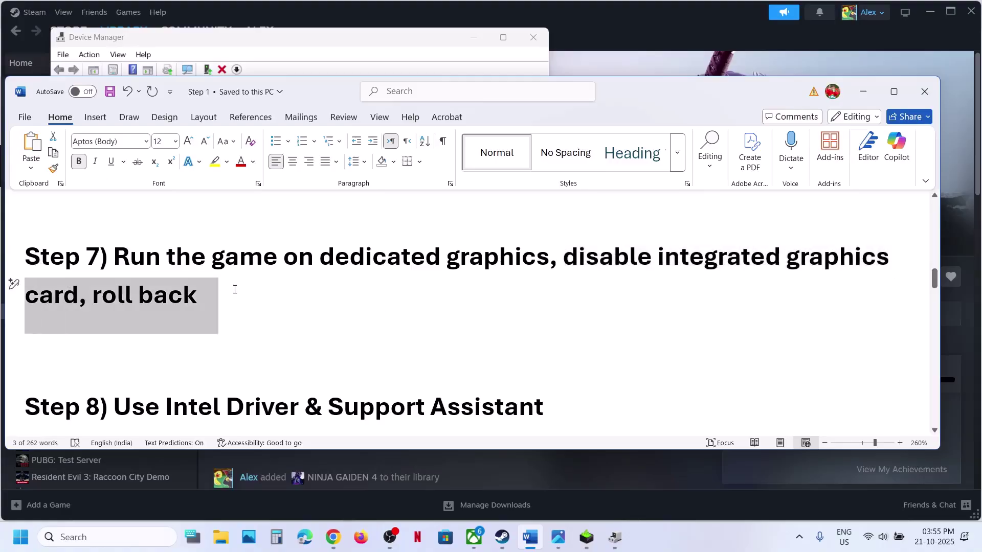
left_click(334, 547)
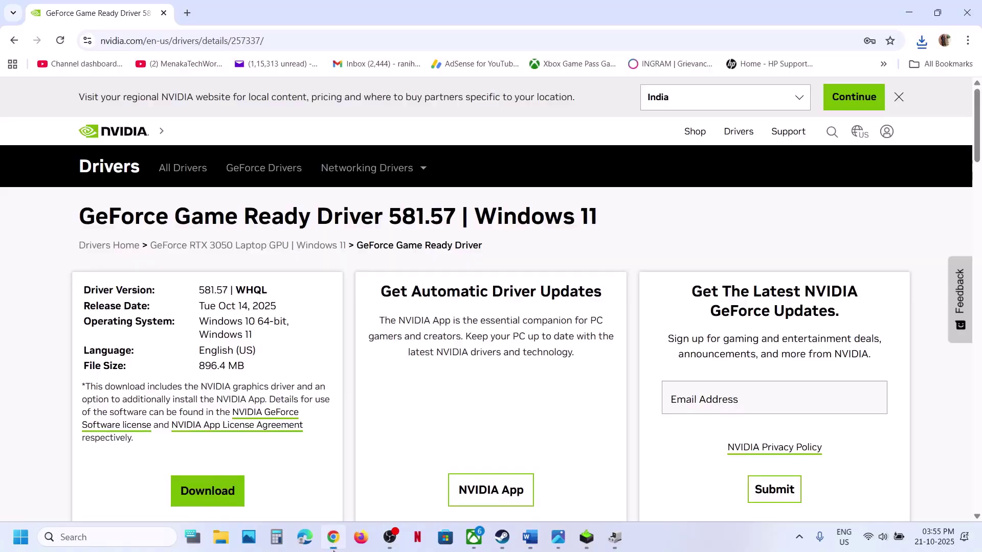
left_click(15, 43)
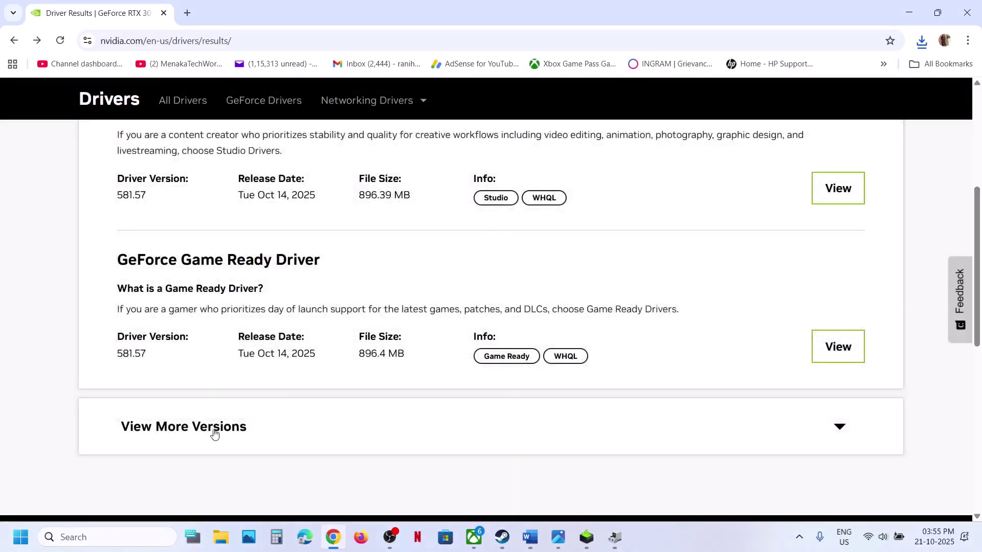
left_click(214, 433)
scroll(213, 431, "down", 5)
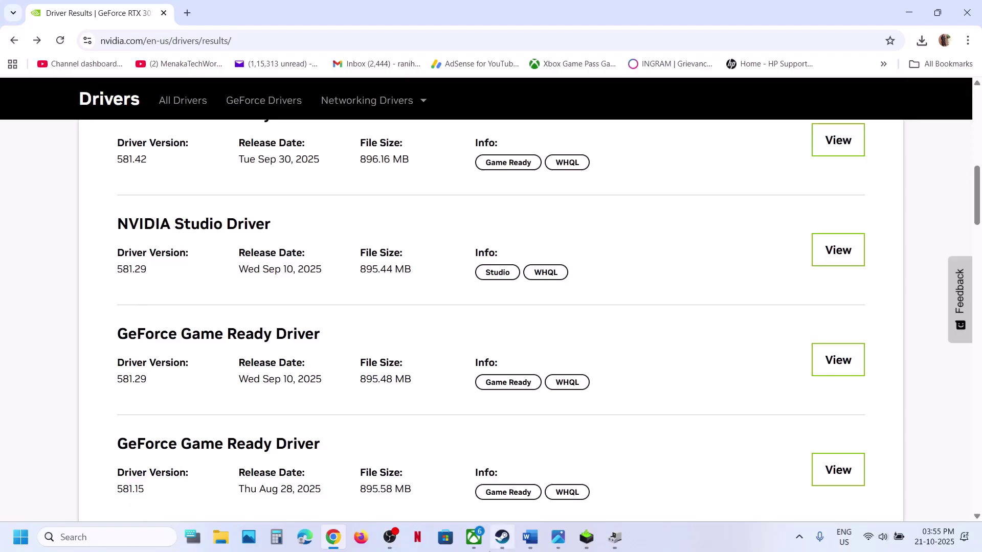
left_click(583, 533)
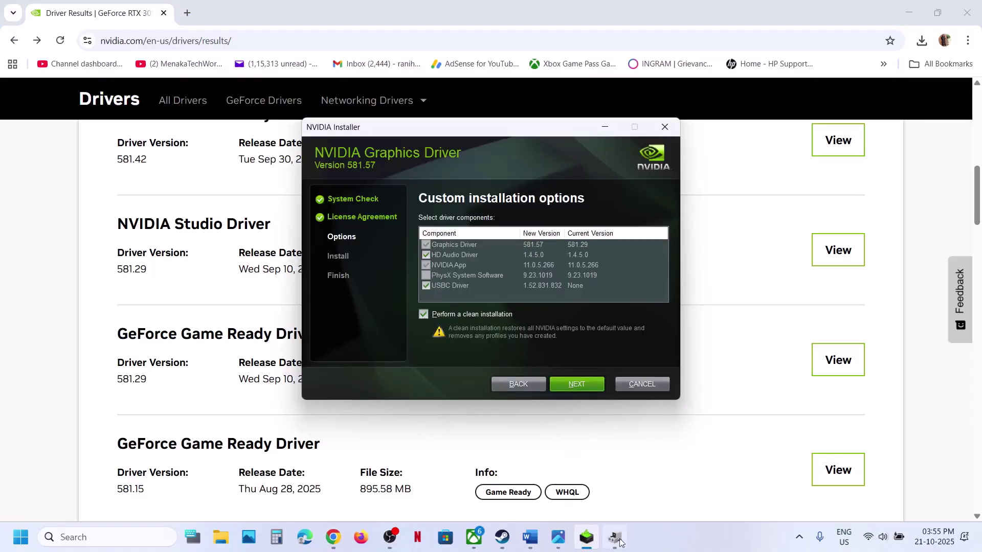
mouse_move(620, 539)
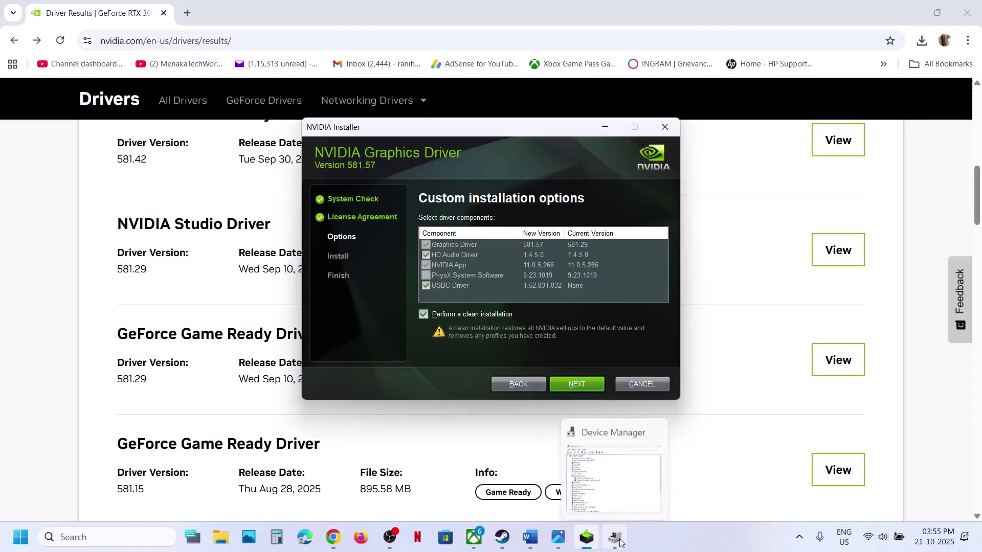
Step: Copy "Intel Driver & Support Assistant" from step 8 in the Word document and find its Intel download page in a new Chrome tab
left_click(529, 536)
scroll(411, 349, "down", 1)
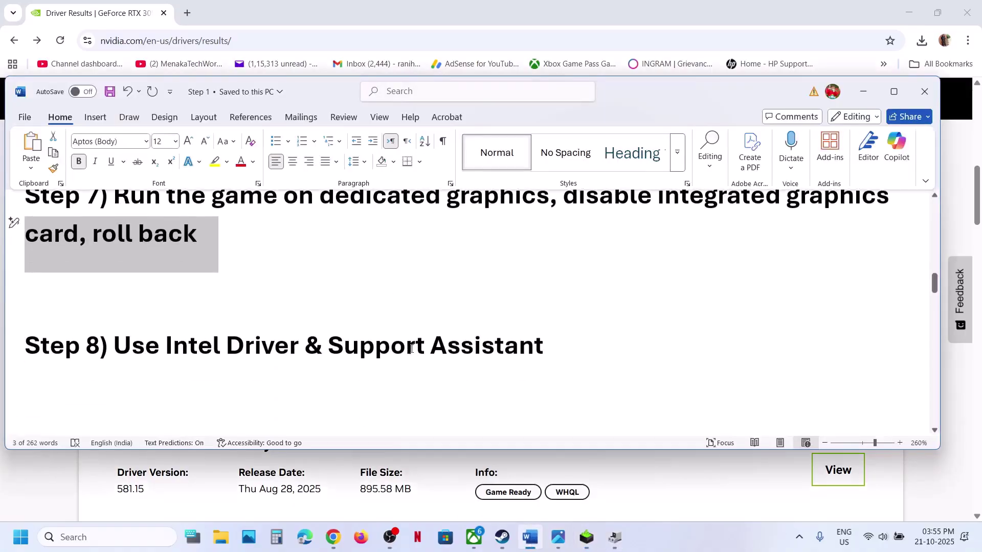
left_click_drag(15, 301, 167, 347)
key("ctrl+c")
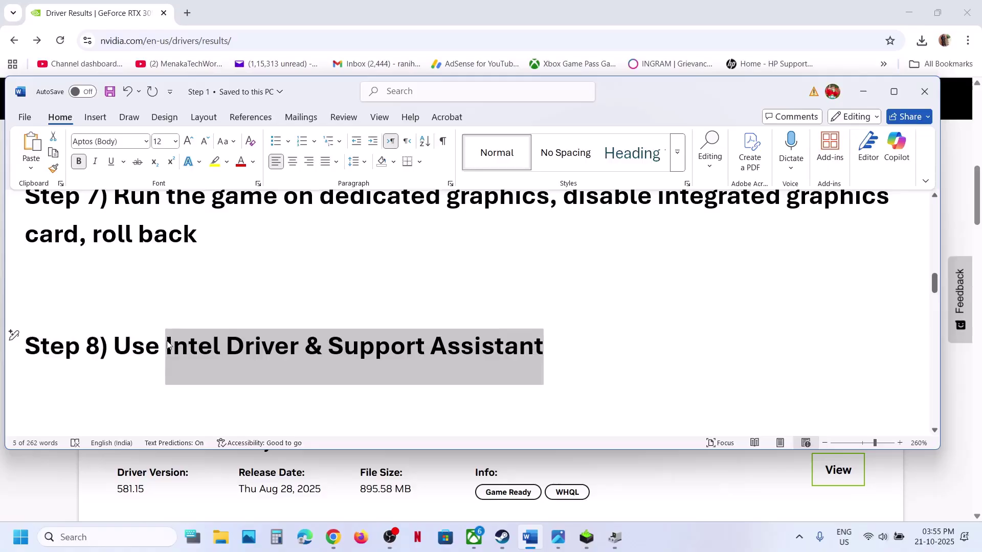
left_click(333, 537)
left_click(188, 13)
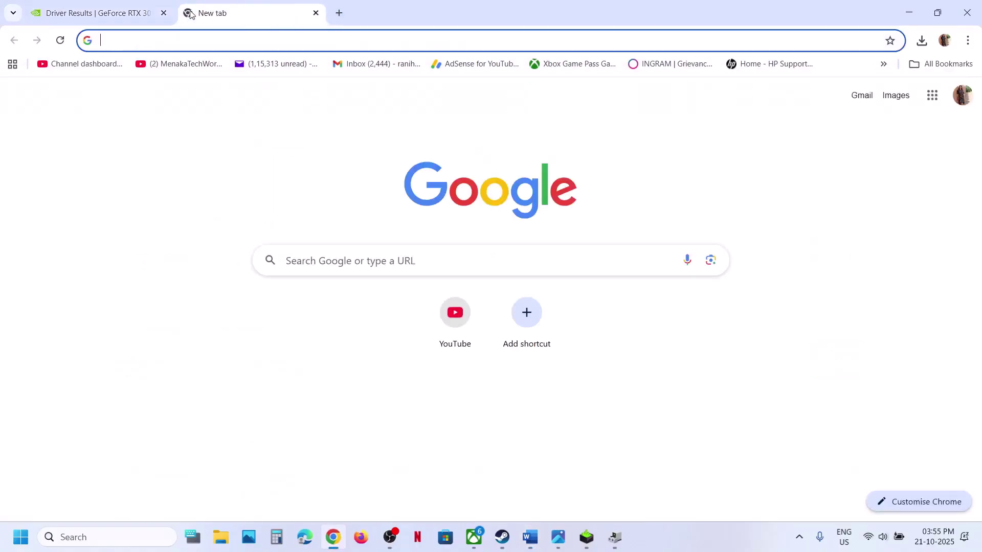
key("ctrl+v")
key("Return")
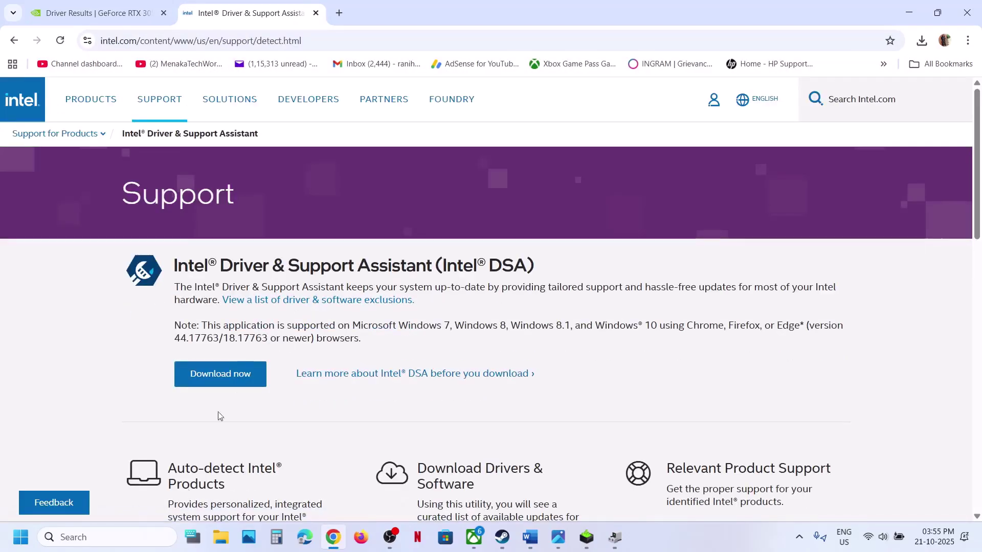
Step: Launch the installed Intel Driver & Support Assistant through Windows search to scan the system for driver updates
left_click(118, 542)
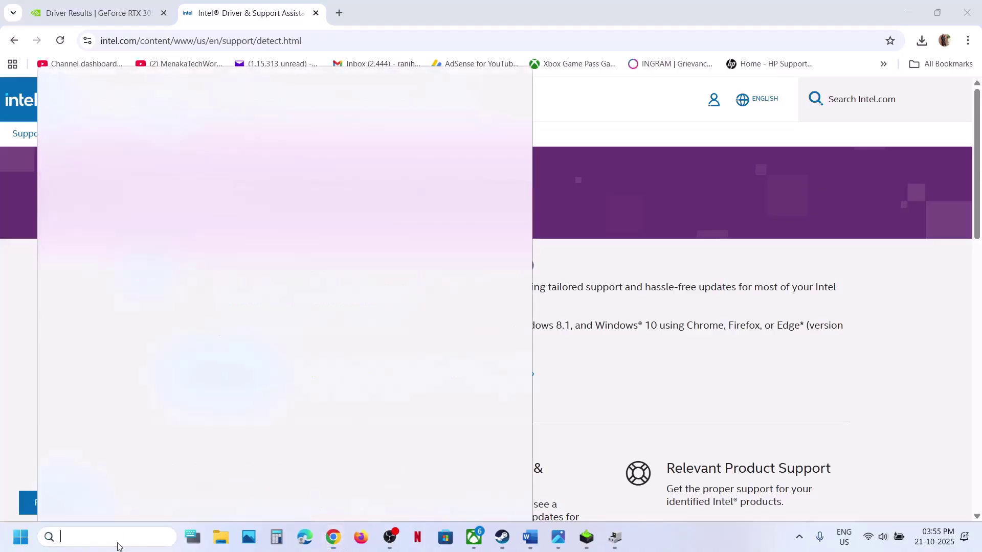
type("Driver & Support Assistant")
left_click(130, 137)
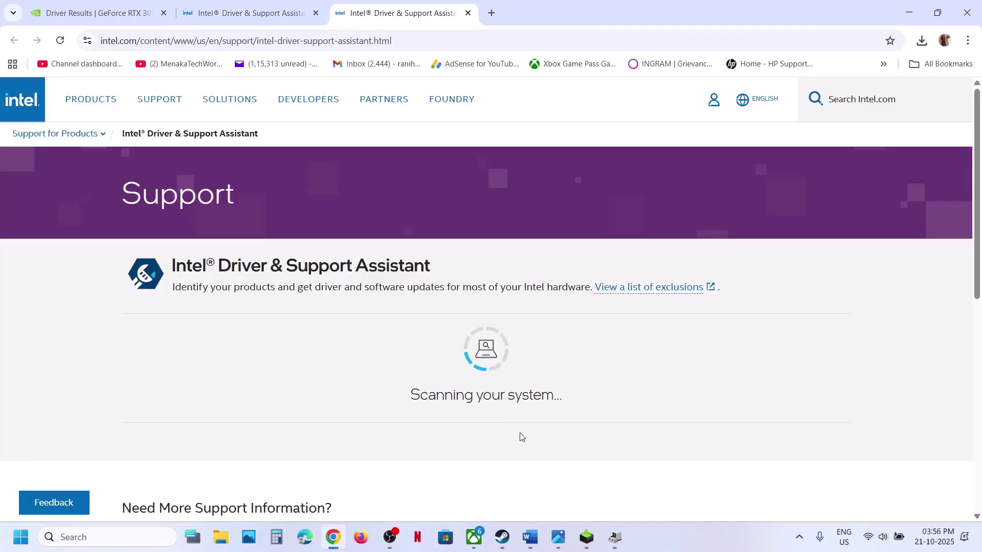
Step: Read step 9 in the Word document and open Power Options under Hardware and Sound in Control Panel
left_click(529, 537)
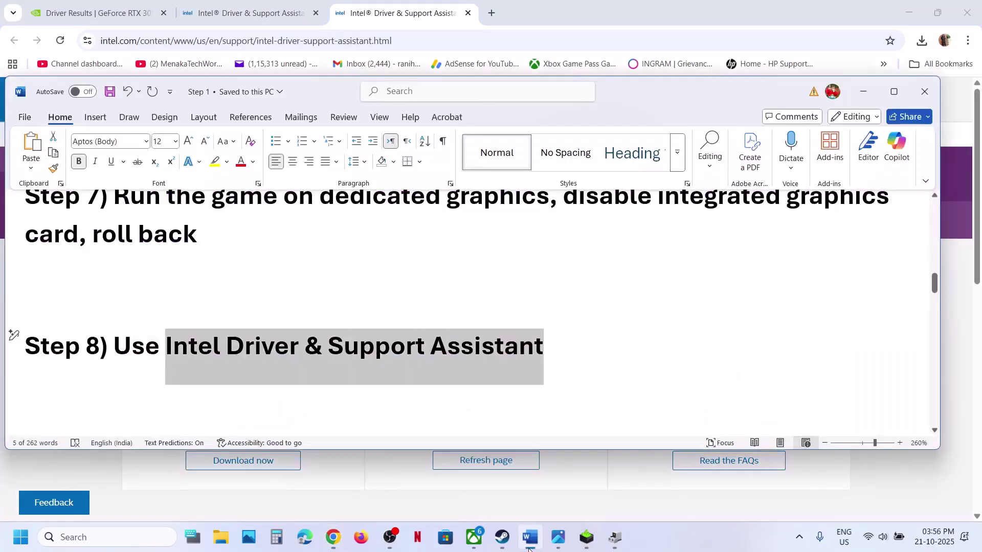
scroll(353, 324, "down", 3)
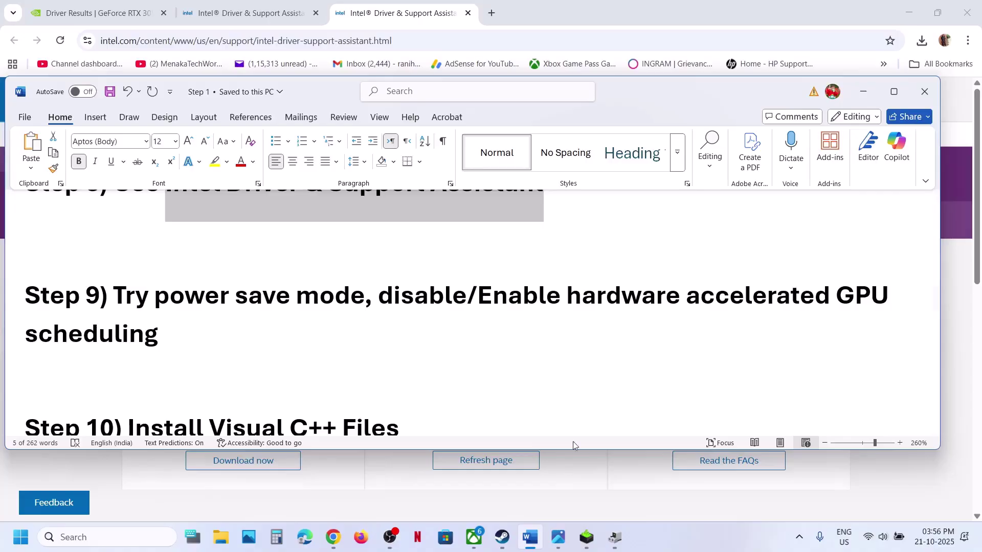
left_click(119, 541)
type("con")
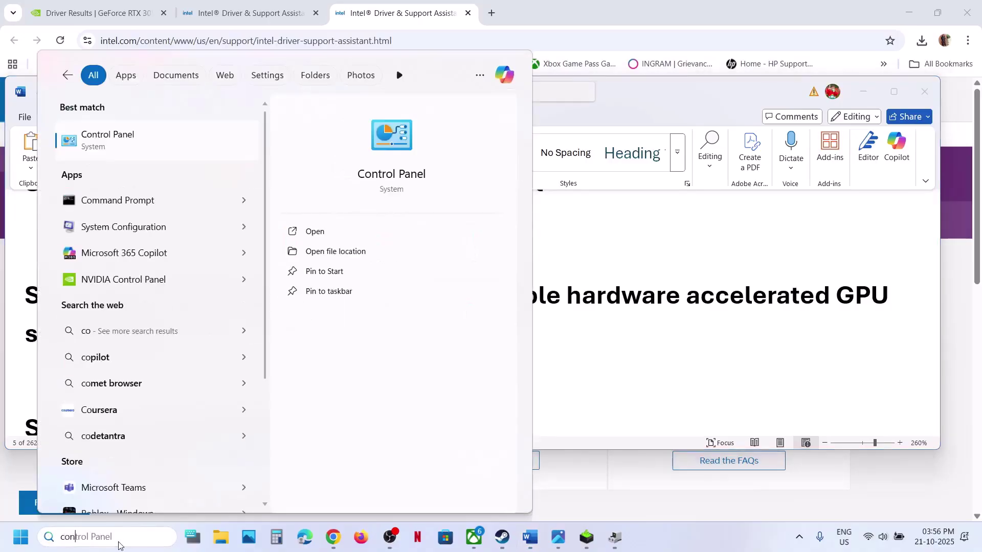
type("trol")
key("Return")
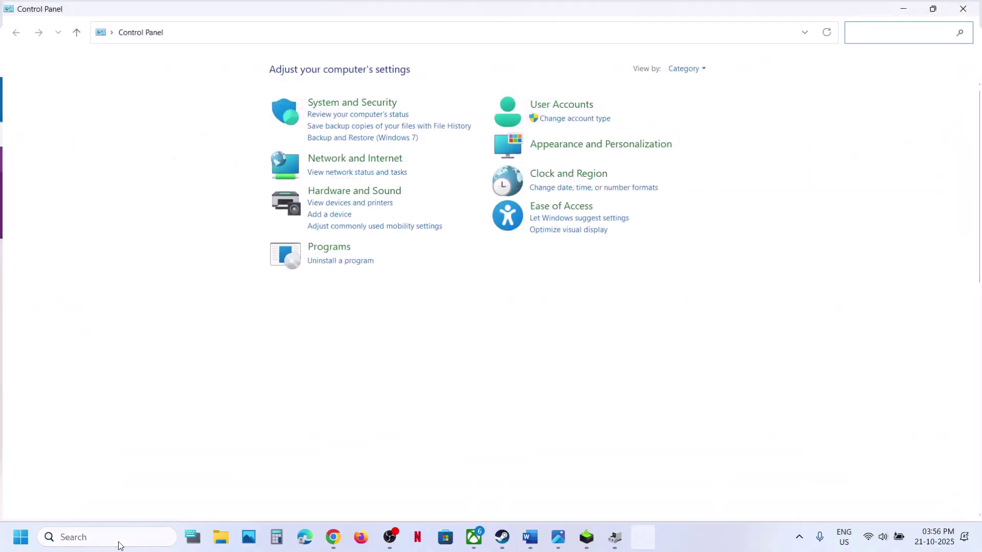
left_click(356, 191)
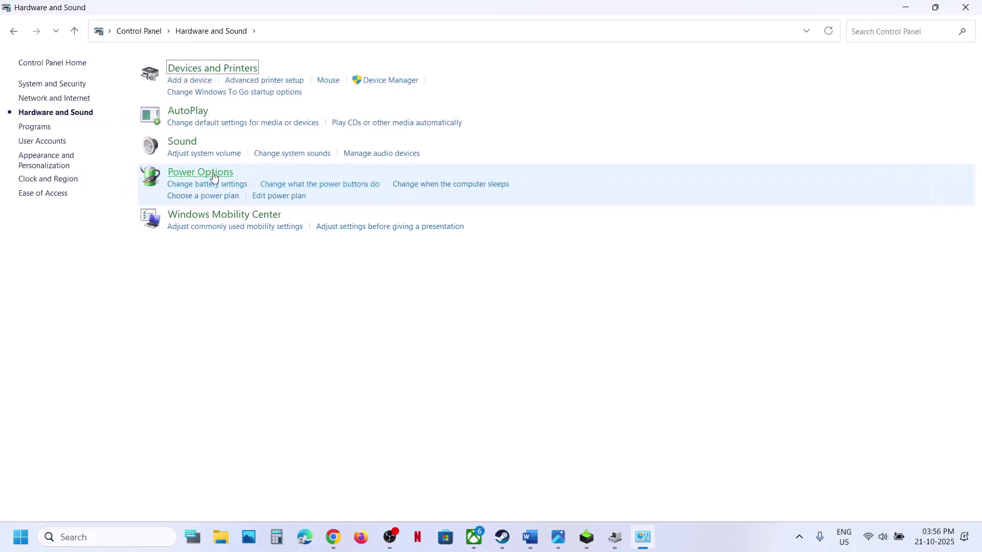
left_click(200, 173)
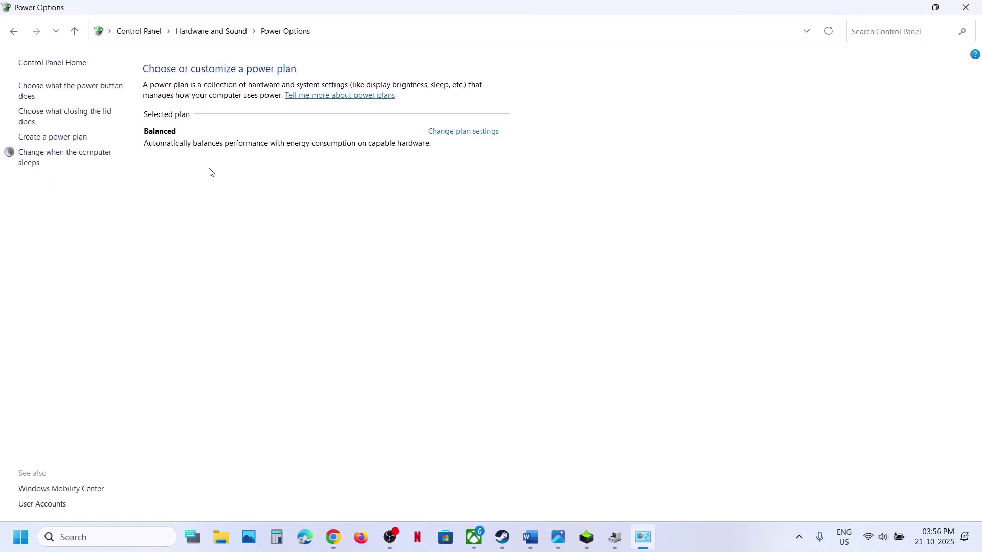
Step: Examine the power plan choices in the Power Saver.jpg image, close it and return to step 9 in the Word document
left_click(556, 526)
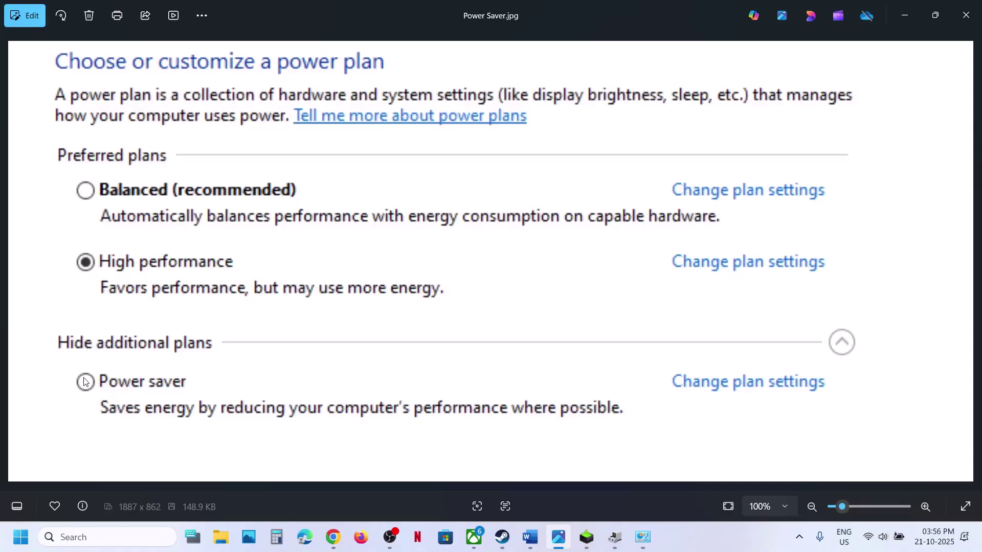
left_click(965, 15)
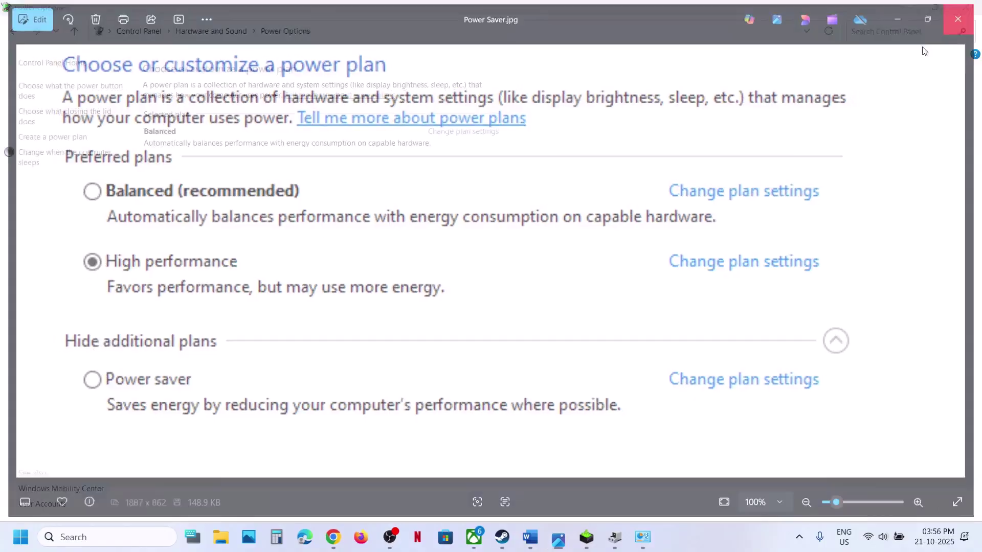
left_click(502, 536)
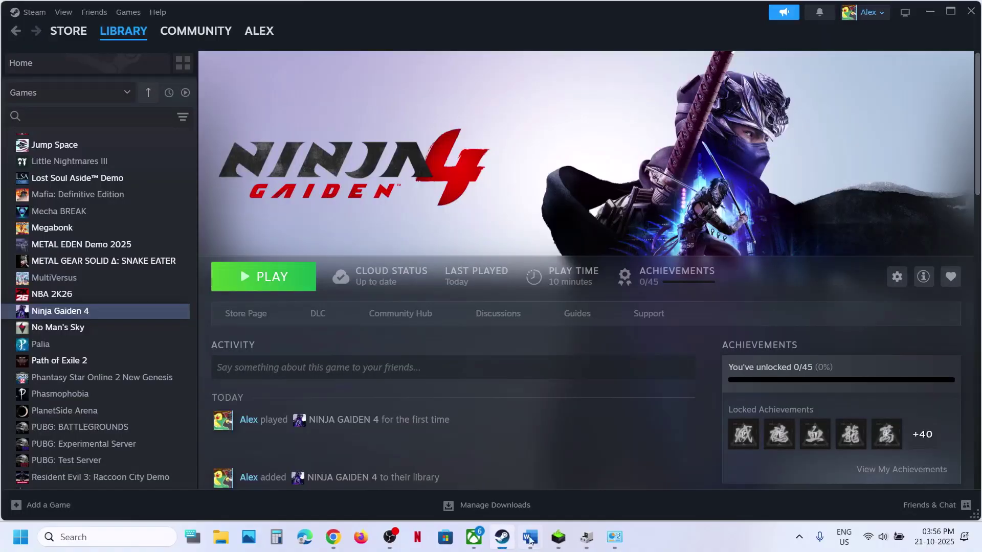
left_click(529, 537)
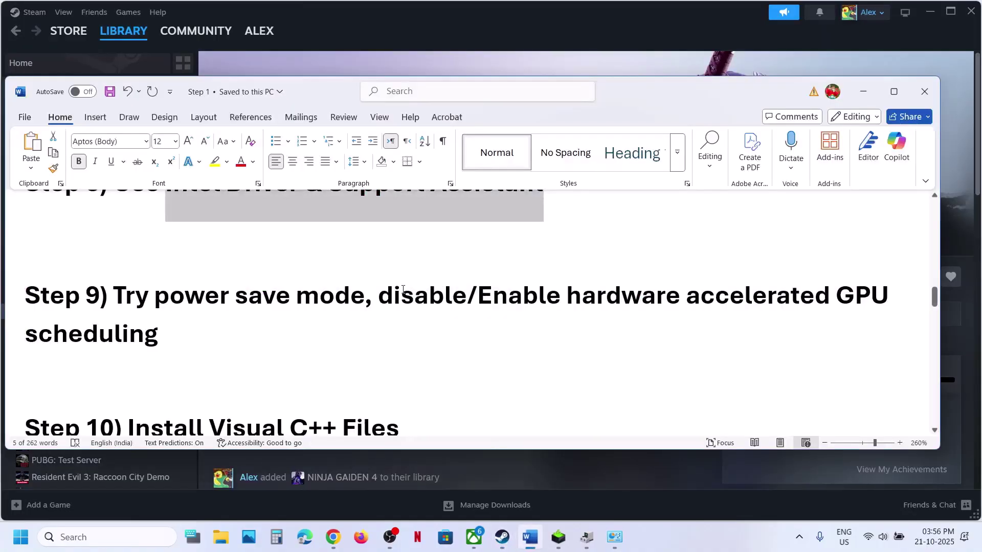
Step: Read the GPU scheduling part of step 9 in the Word document and open the advanced options in Windows Graphics settings
left_click_drag(403, 290, 652, 327)
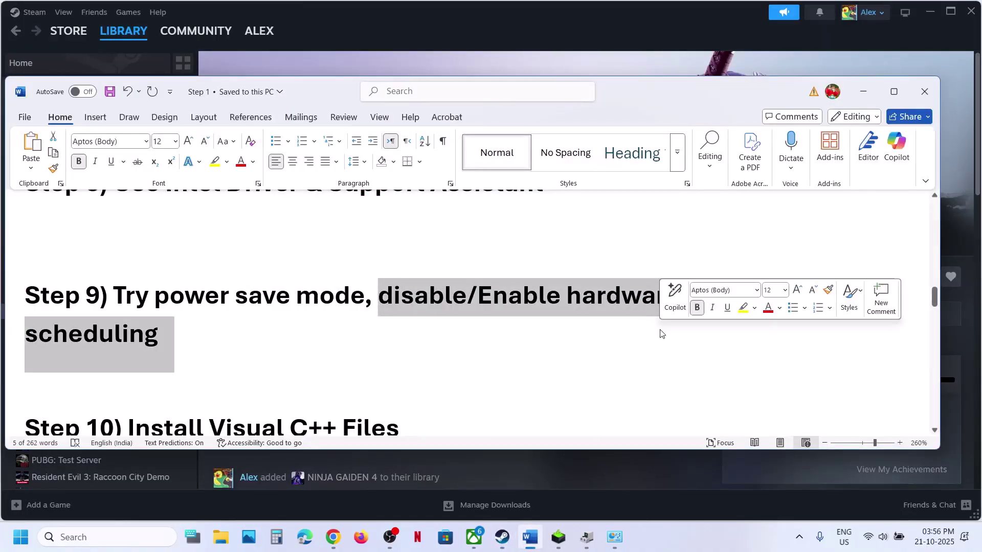
left_click(340, 344)
key("super+i")
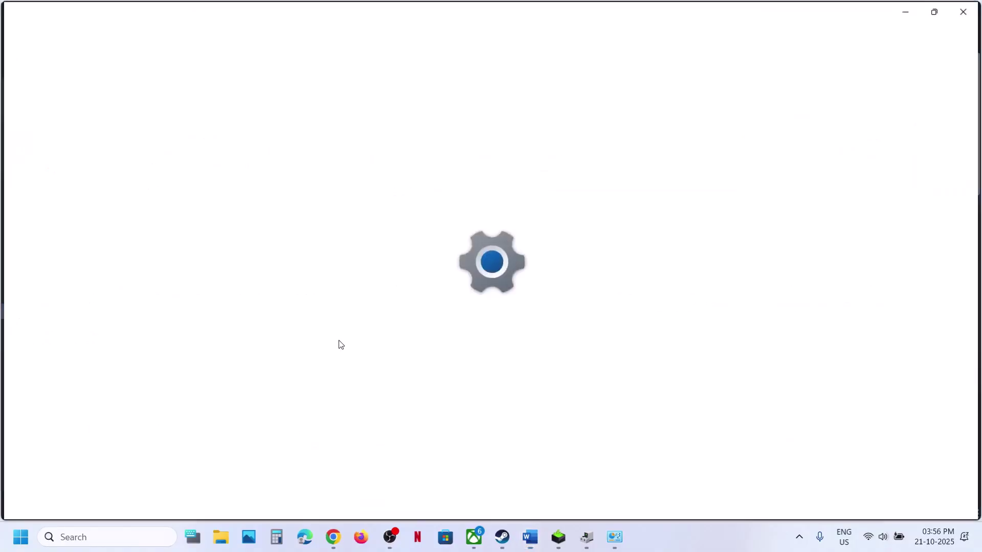
left_click(123, 545)
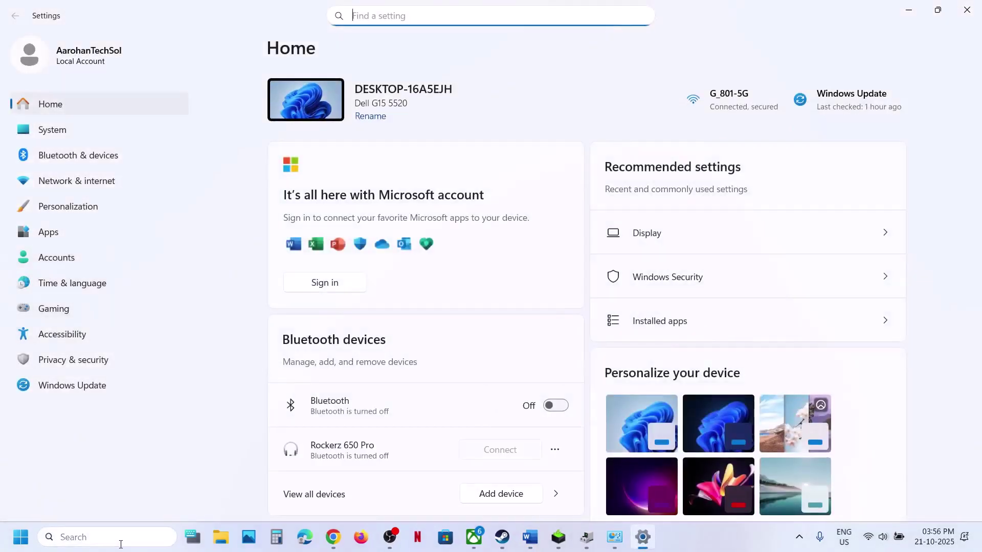
type("graph")
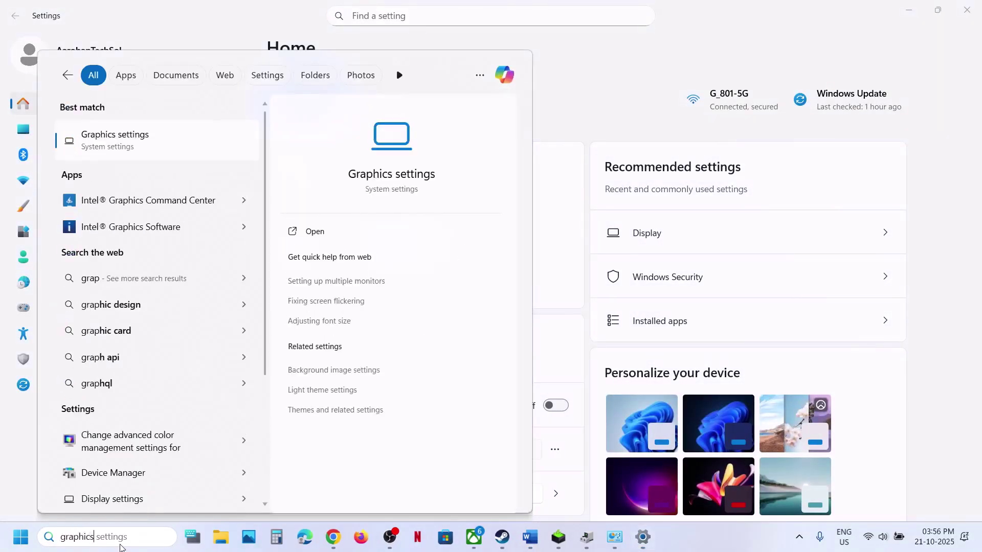
type("ics")
key("Return")
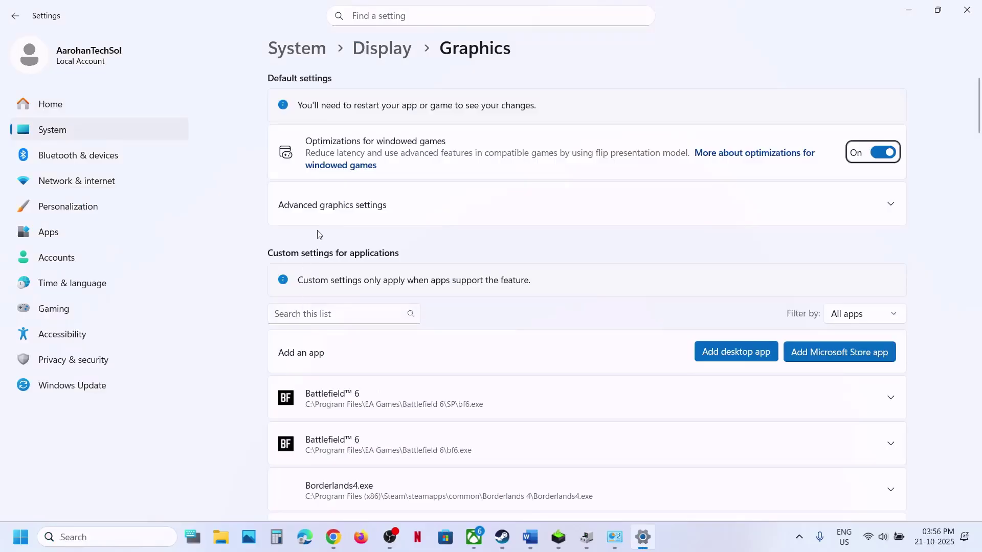
left_click(322, 211)
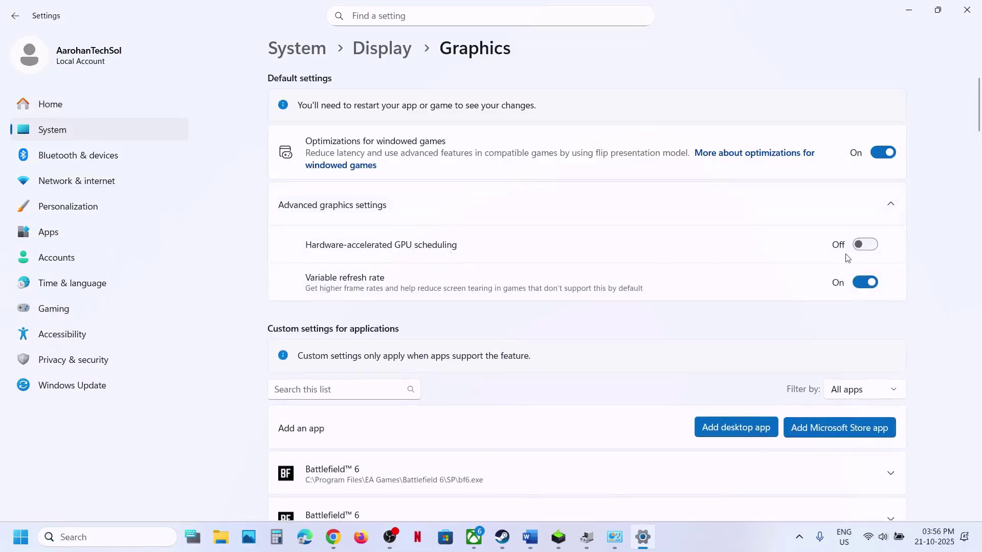
Step: Turn Hardware-accelerated GPU scheduling on, switch briefly to Ninja Gaiden 4 in Steam, turn scheduling back off and minimize Settings
left_click(867, 245)
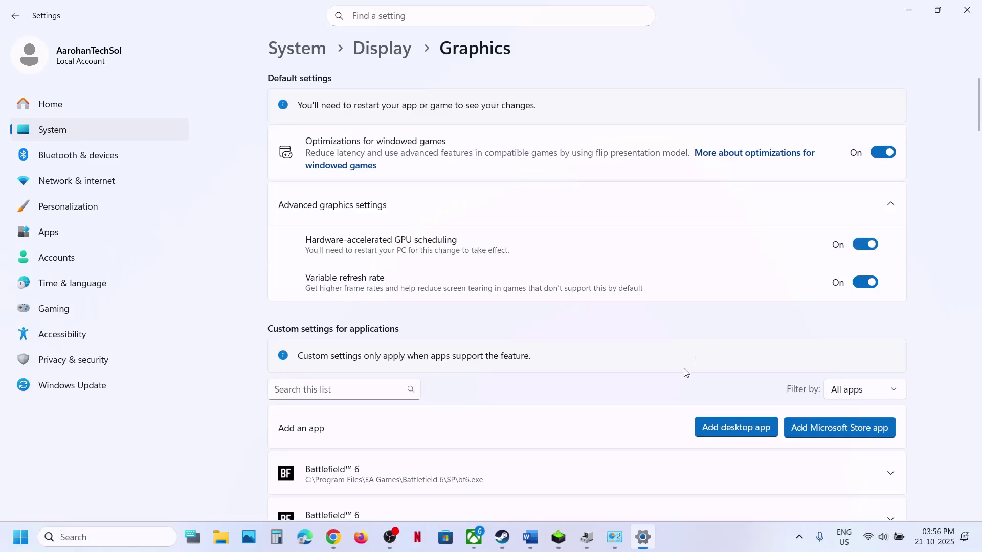
left_click(508, 535)
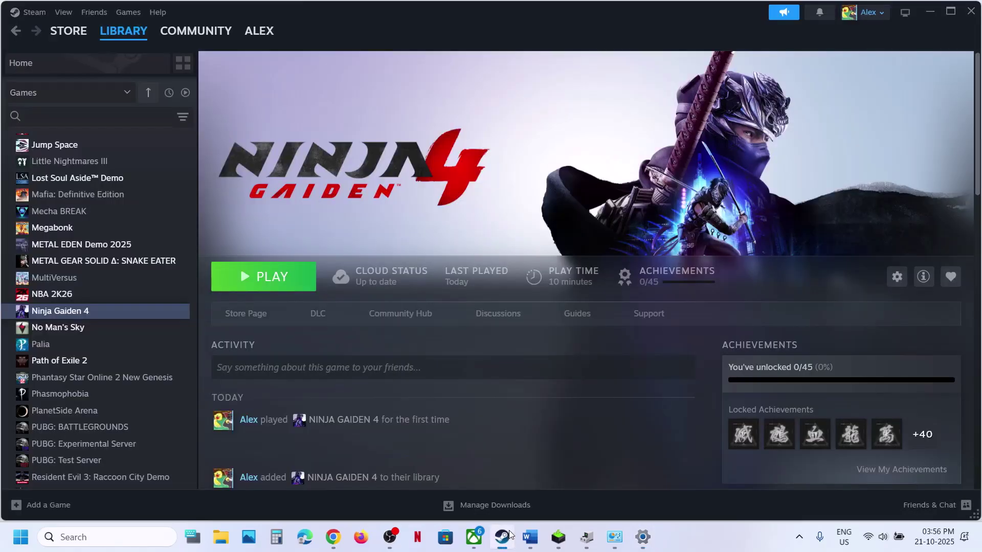
left_click(509, 535)
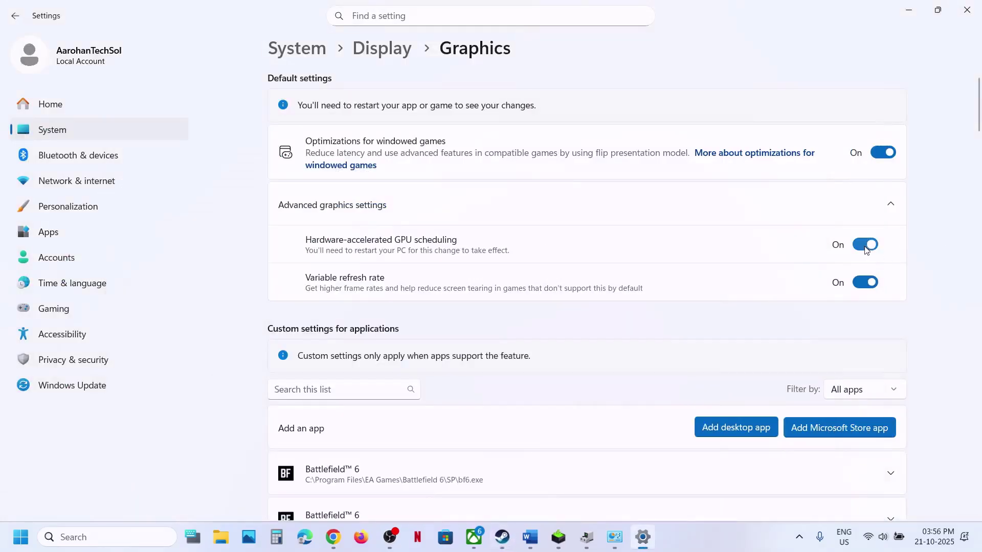
left_click(860, 248)
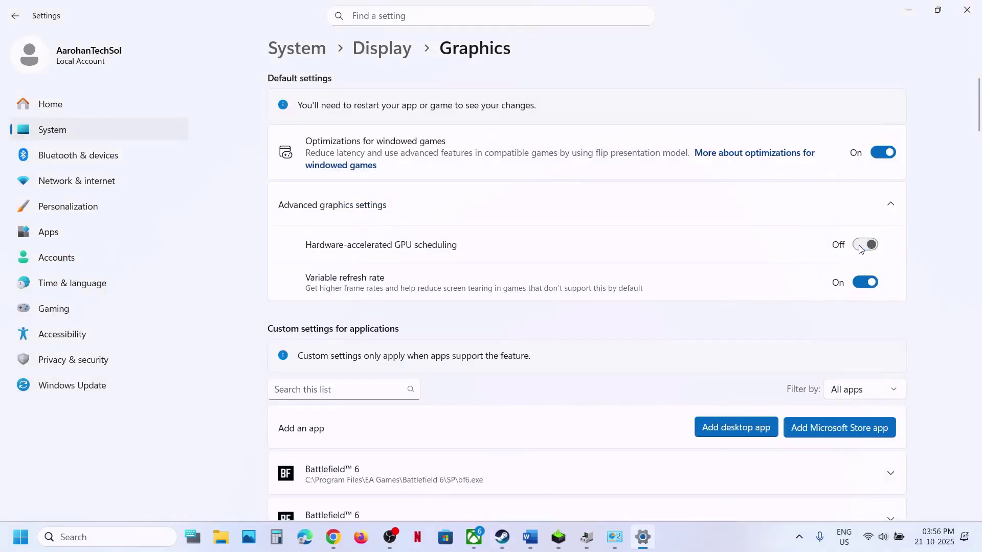
left_click(910, 17)
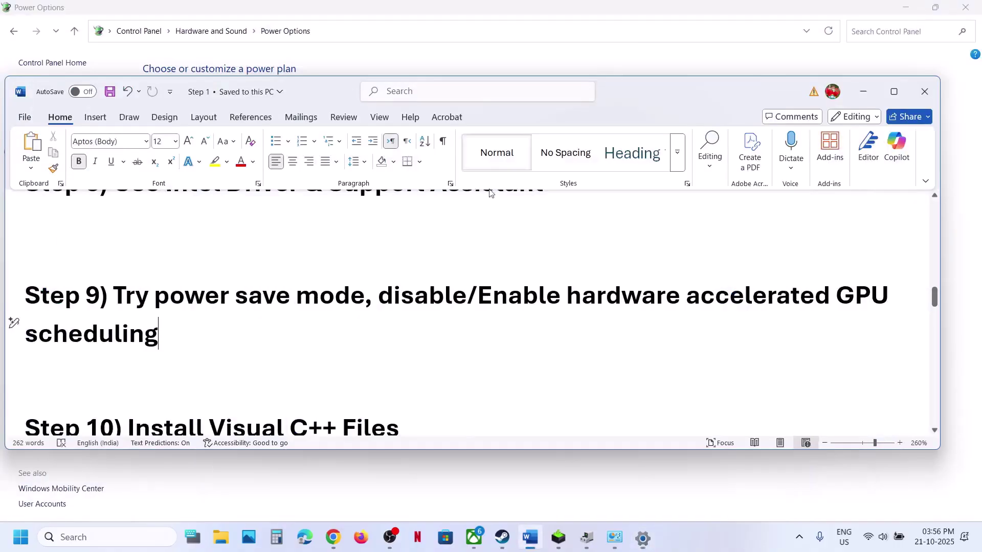
Step: Open the Microsoft Visual C++ link from step 10 in the Word document and find the latest supported redistributable version table
left_click(503, 536)
left_click(532, 543)
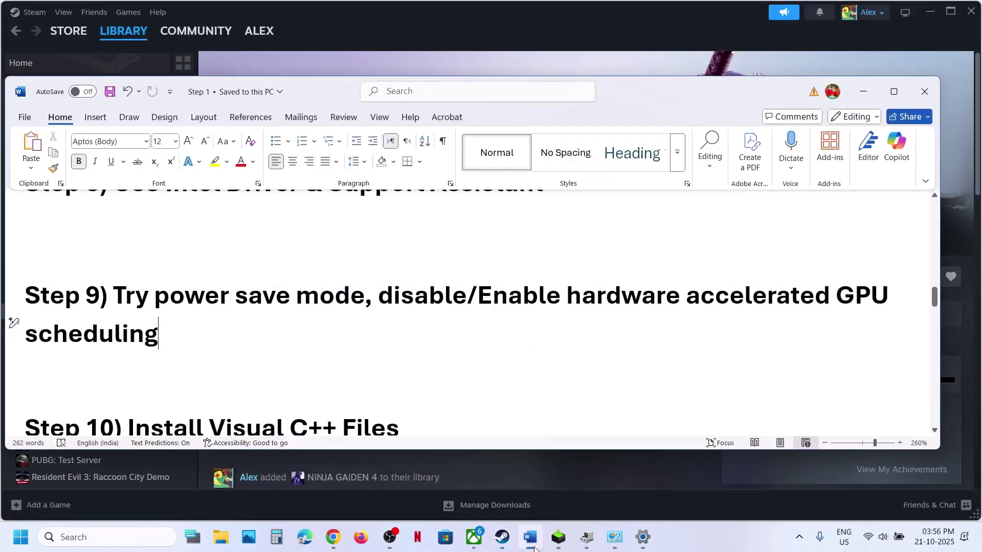
scroll(359, 295, "down", 3)
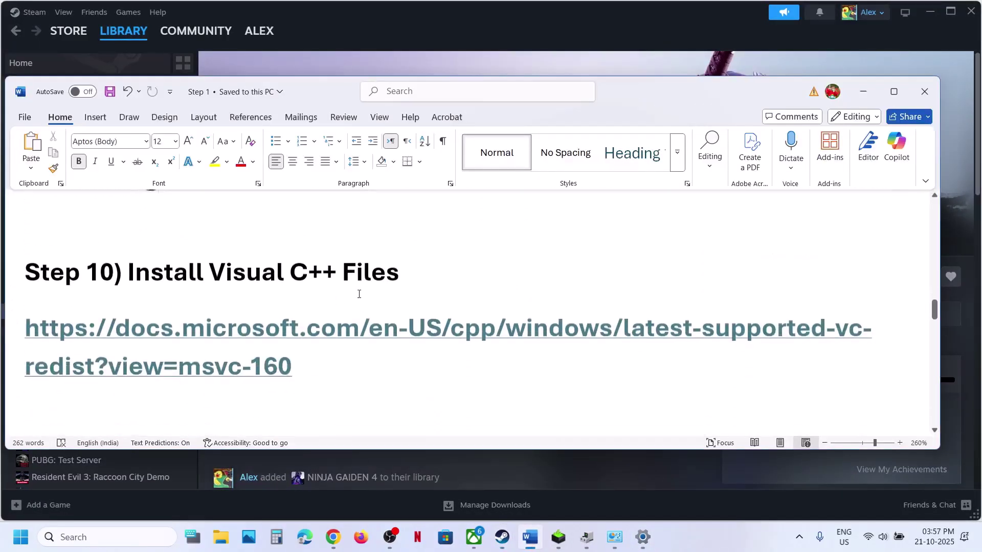
left_click(274, 321, "ctrl")
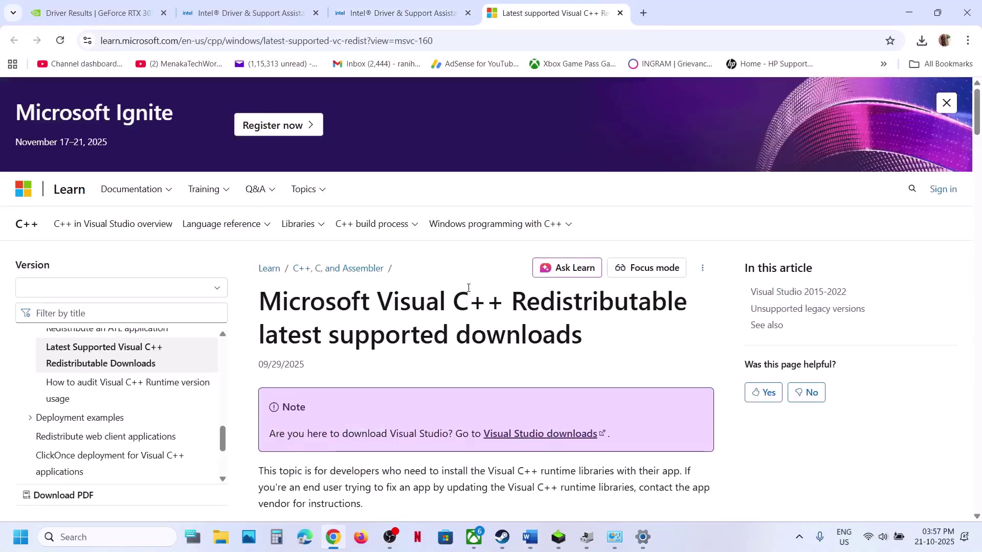
scroll(429, 336, "down", 8)
scroll(430, 336, "down", 15)
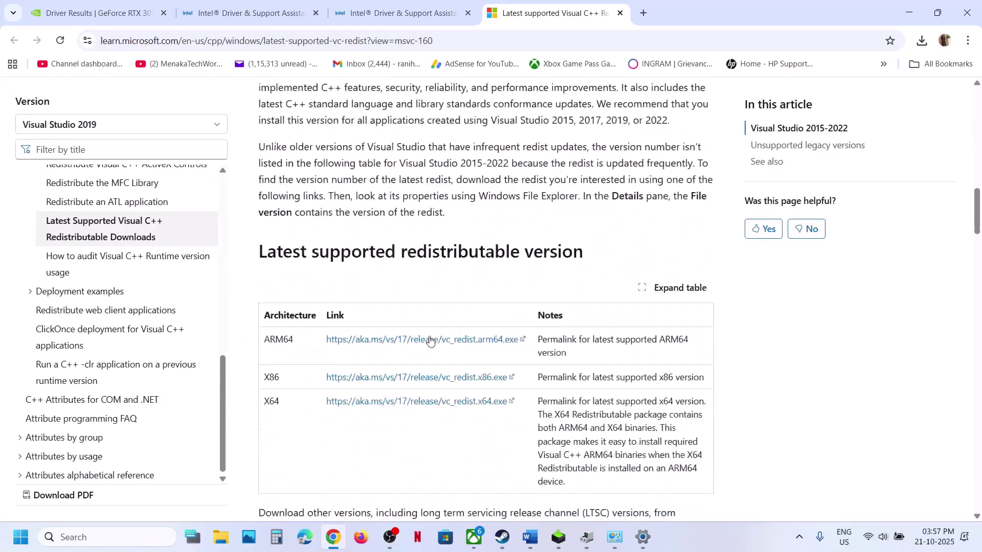
Step: Download the X86 Visual C++ redistributable, run its installer and start the repair with administrator approval
left_click_drag(321, 250, 517, 281)
left_click(516, 280)
left_click(439, 246)
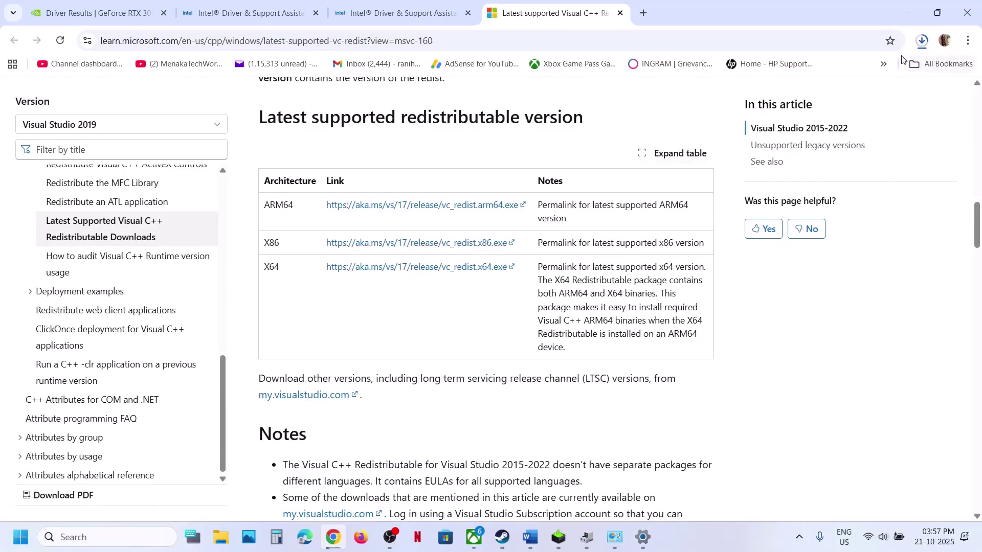
left_click(820, 82)
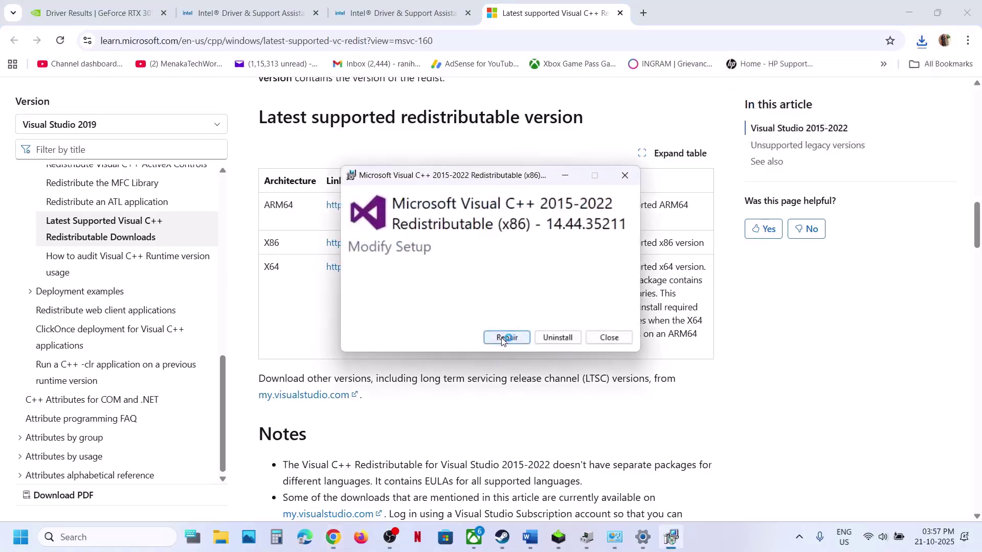
left_click(506, 337)
left_click(442, 370)
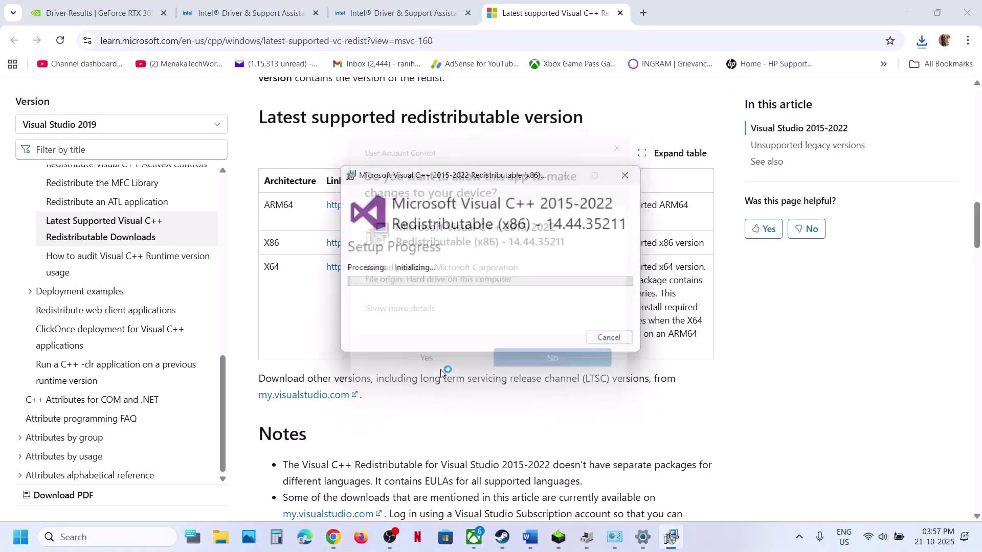
Step: Download the X64 Visual C++ redistributable, run VC_redist.x64.exe and start its repair with administrator approval
double_click(272, 267)
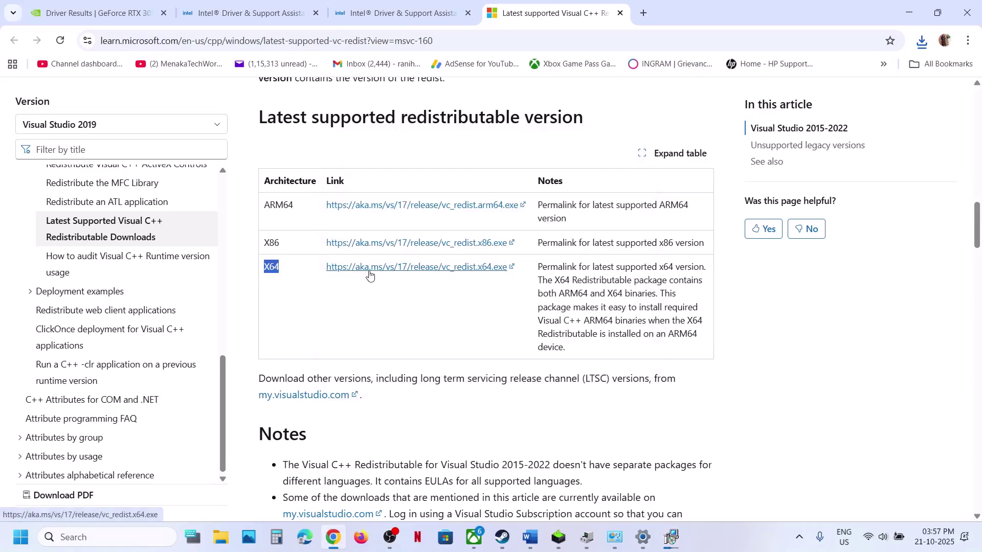
left_click(922, 42)
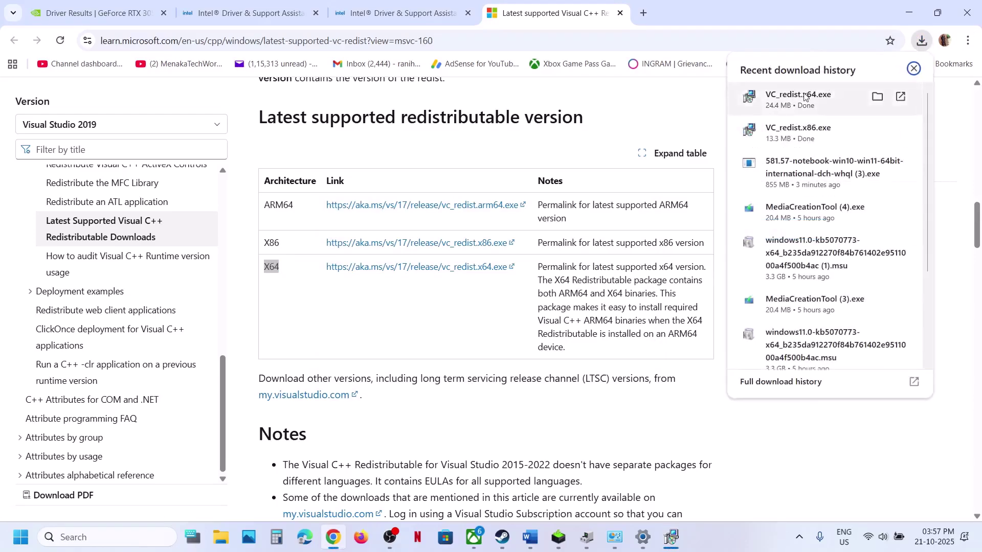
left_click(787, 93)
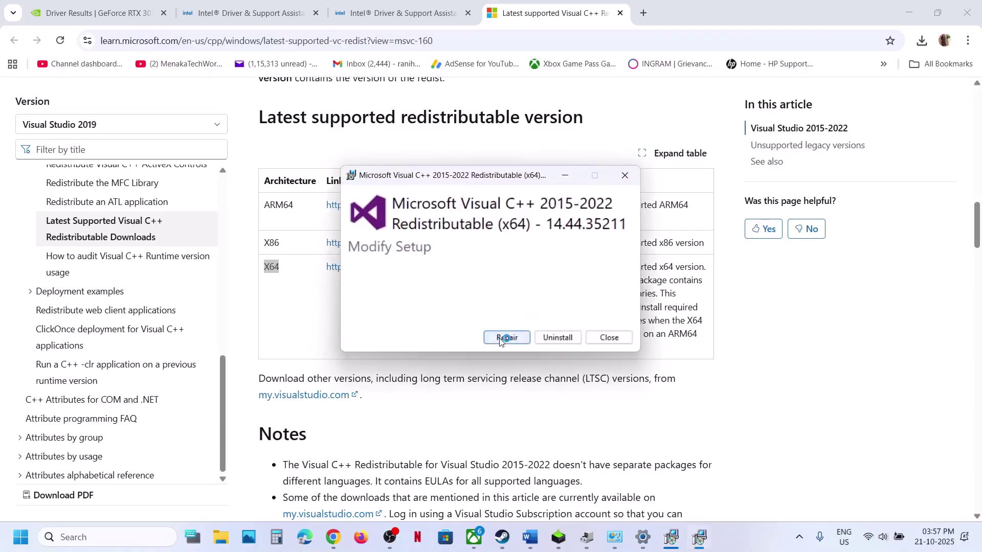
left_click(503, 341)
left_click(446, 360)
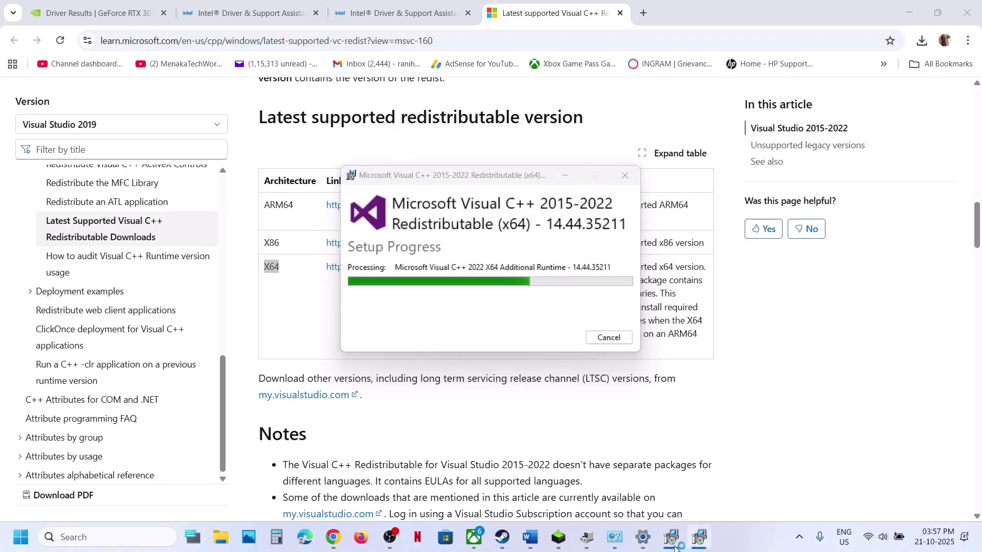
Step: Close the completed x86 and x64 Visual C++ setup windows and bring up the Windows power choices for a restart
left_click_drag(521, 182, 233, 203)
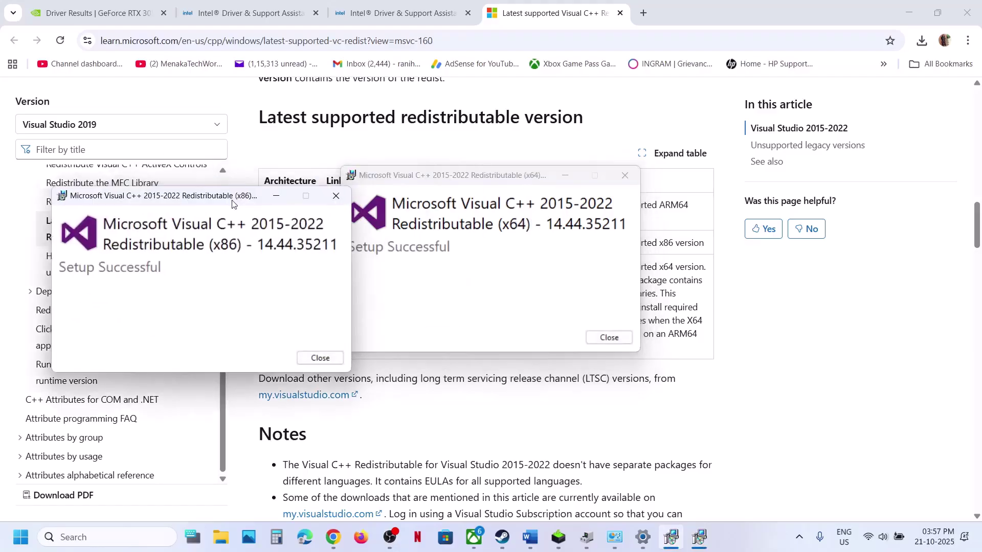
left_click(609, 338)
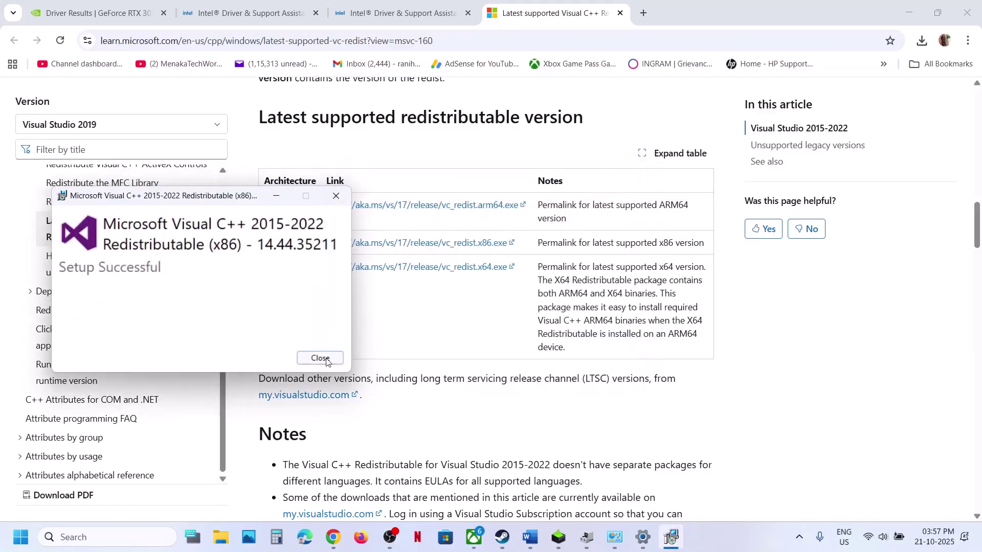
left_click(317, 357)
left_click(21, 537)
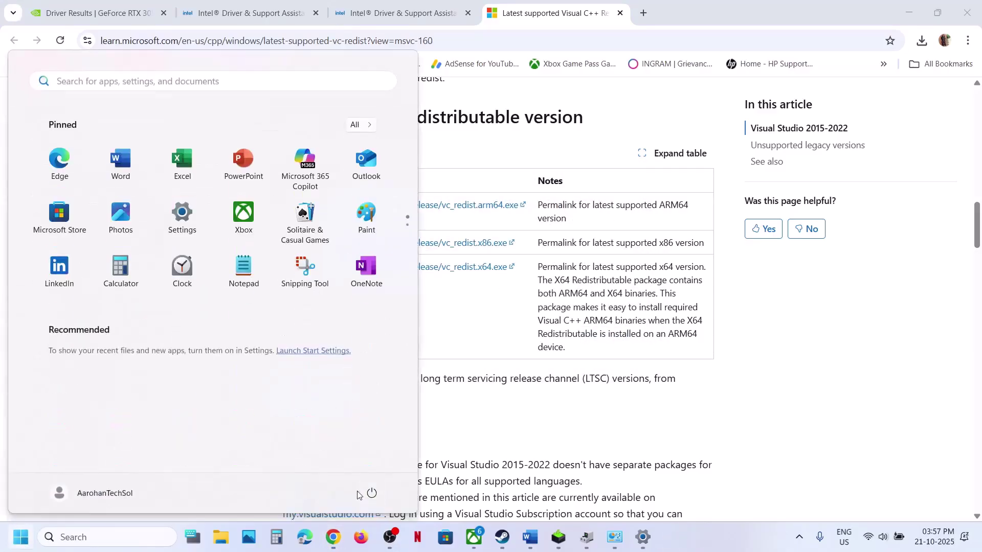
left_click(361, 494)
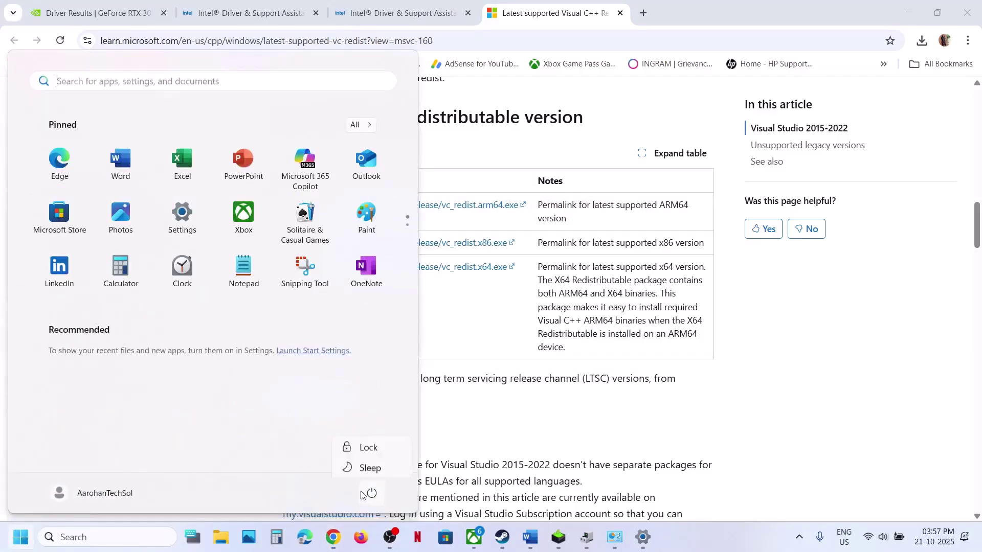
Step: Read step 11 in the Word document and disable the in-game Steam Overlay in the properties of Ninja Gaiden 4
left_click(525, 546)
scroll(428, 304, "down", 3)
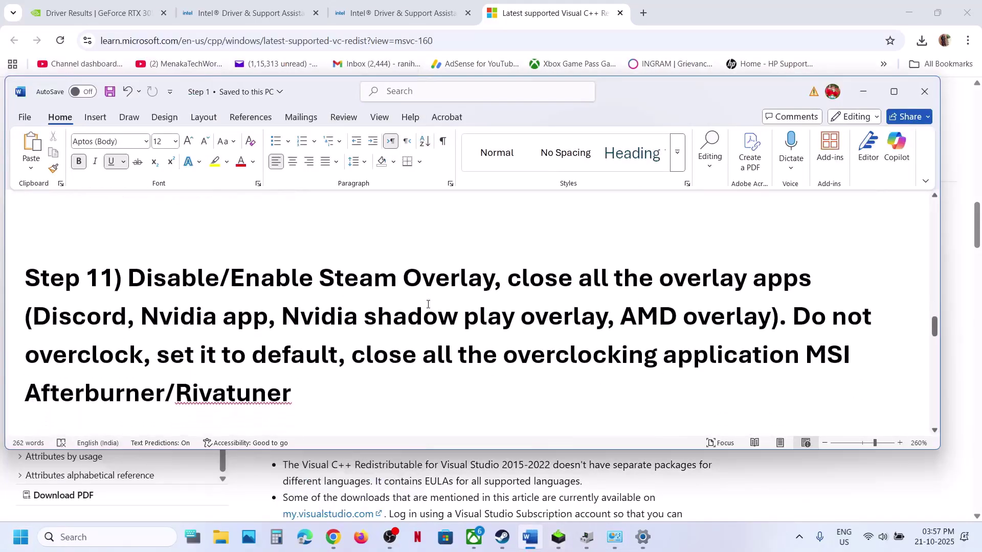
left_click(502, 537)
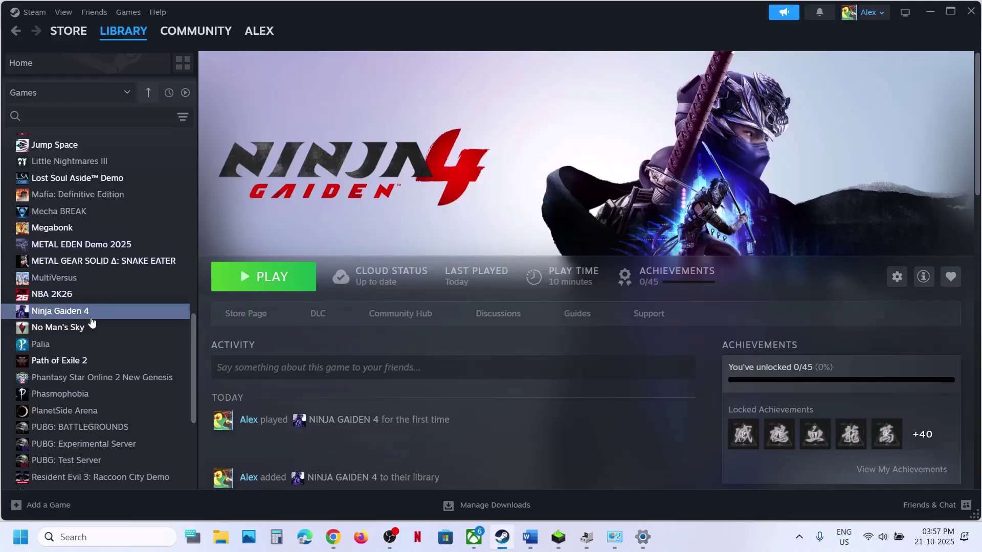
right_click(124, 314)
left_click(135, 411)
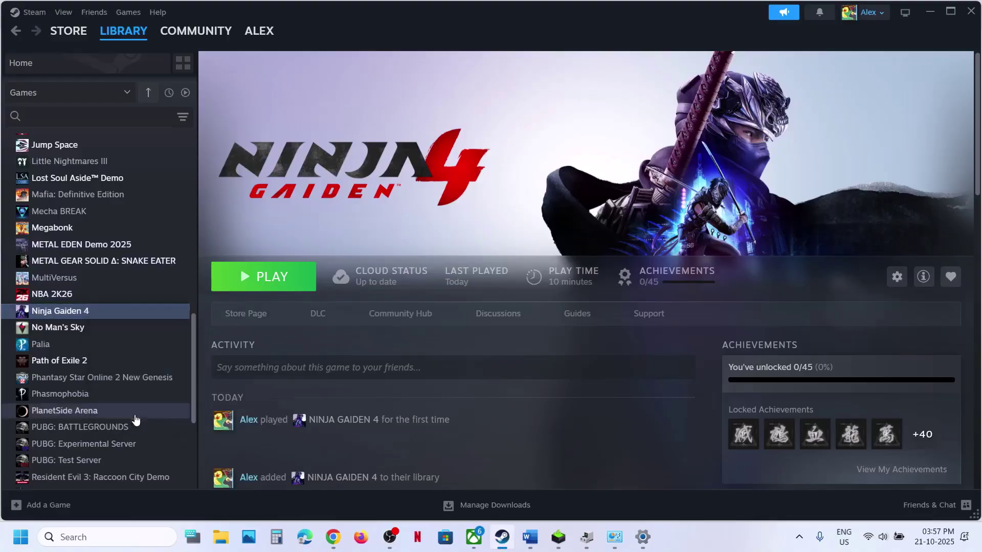
left_click(723, 133)
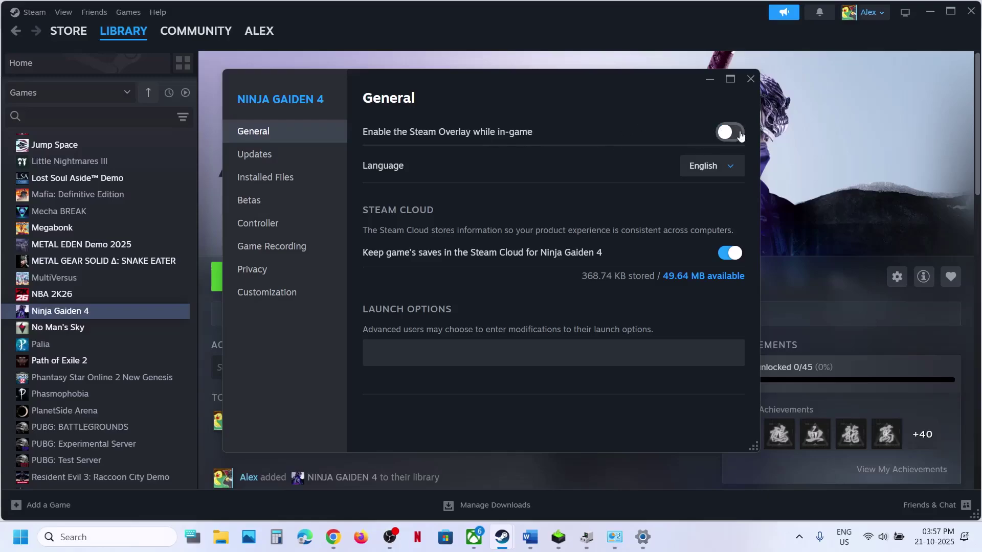
left_click(750, 79)
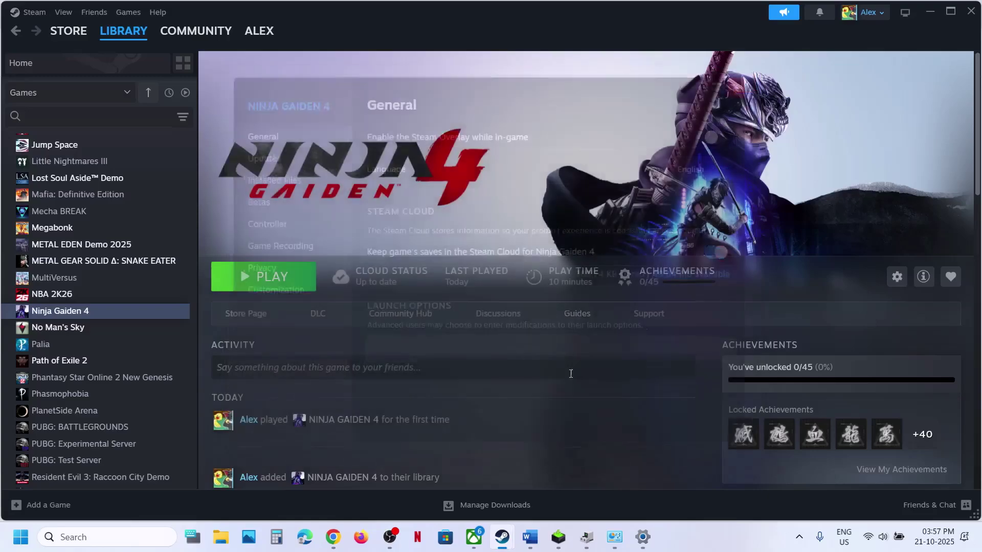
Step: Return to the Word document and read step 11's advice on closing overlay apps, avoiding overclocking and closing MSI Afterburner/Rivatuner
left_click(530, 537)
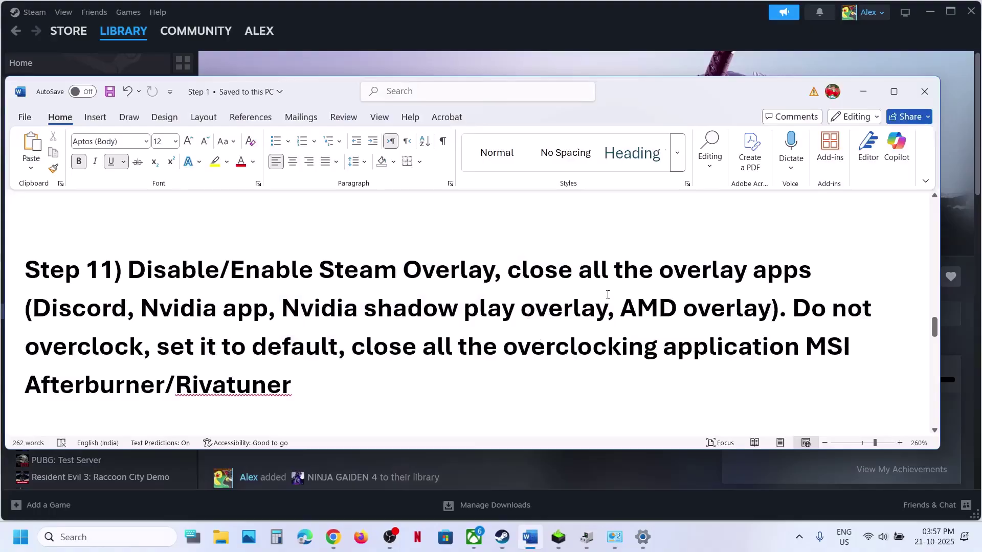
double_click(60, 310)
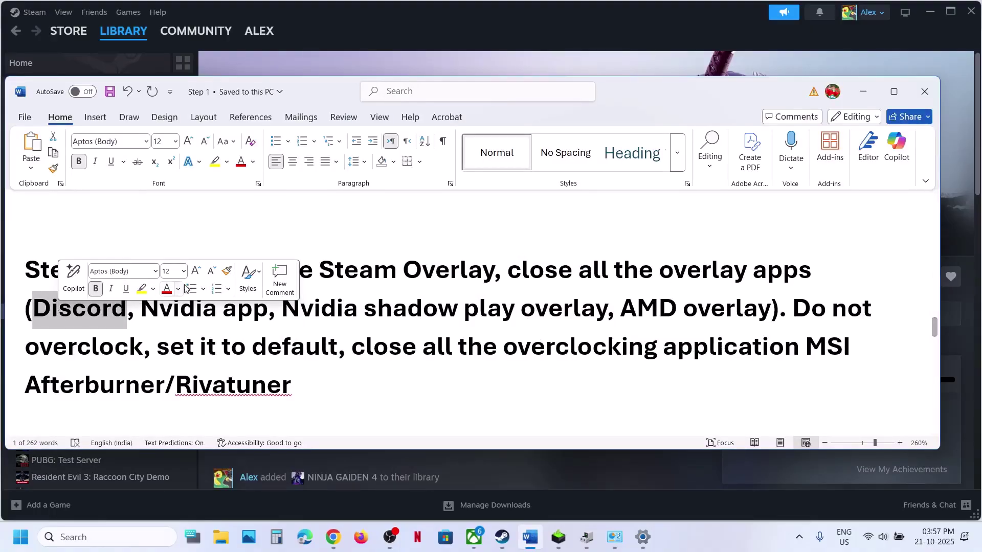
left_click(196, 308)
double_click(196, 308)
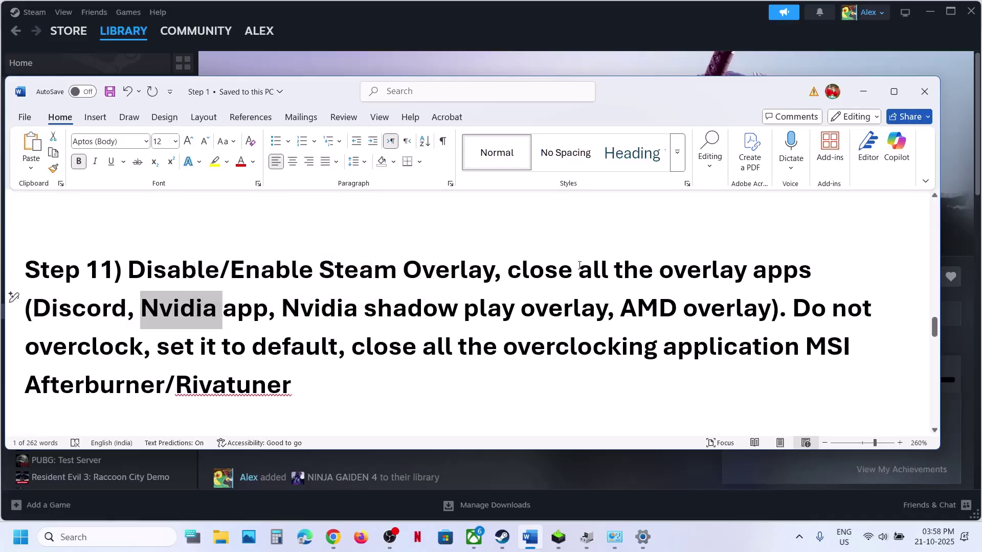
left_click_drag(579, 265, 818, 268)
left_click_drag(792, 308, 289, 338)
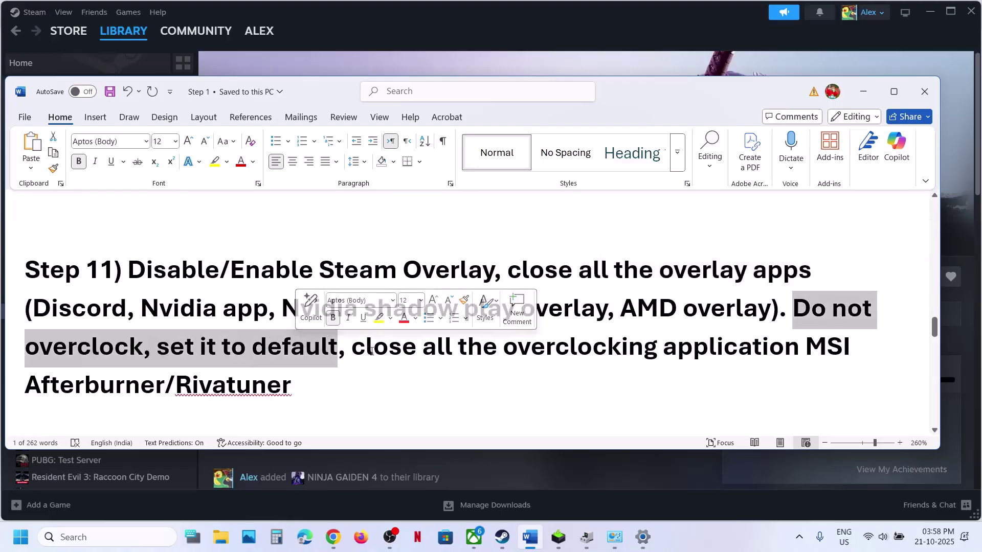
left_click_drag(352, 347, 743, 345)
left_click_drag(384, 347, 255, 384)
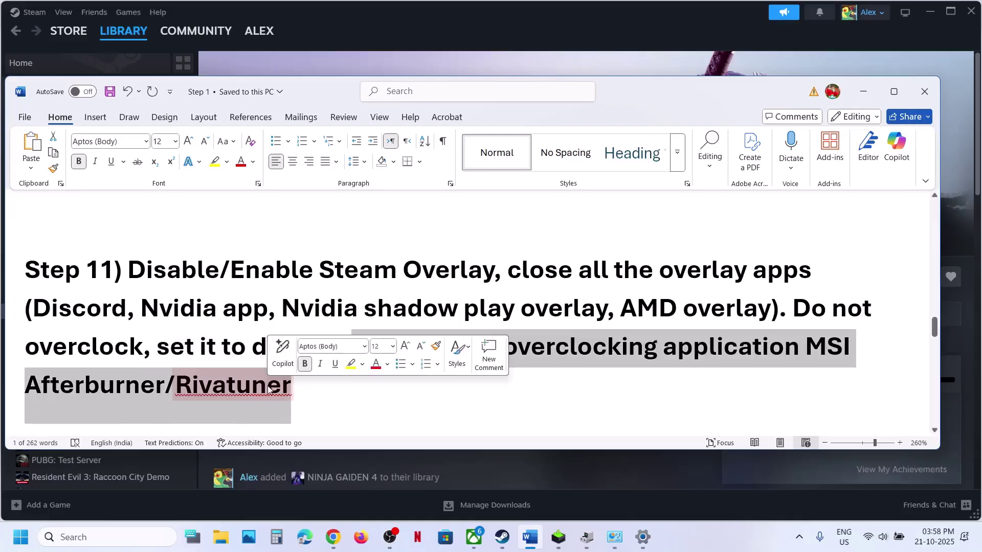
left_click(254, 384)
left_click_drag(505, 346, 758, 337)
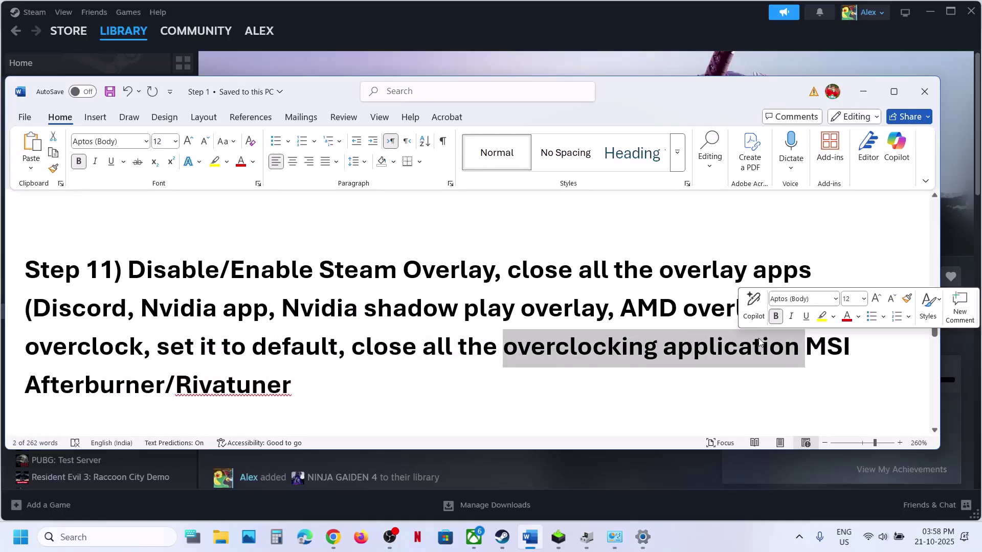
left_click_drag(358, 345, 263, 356)
Step: Read step 12 on lowering the monitor refresh rate and proceed to step 13 on increasing the virtual memory
scroll(263, 356, "down", 4)
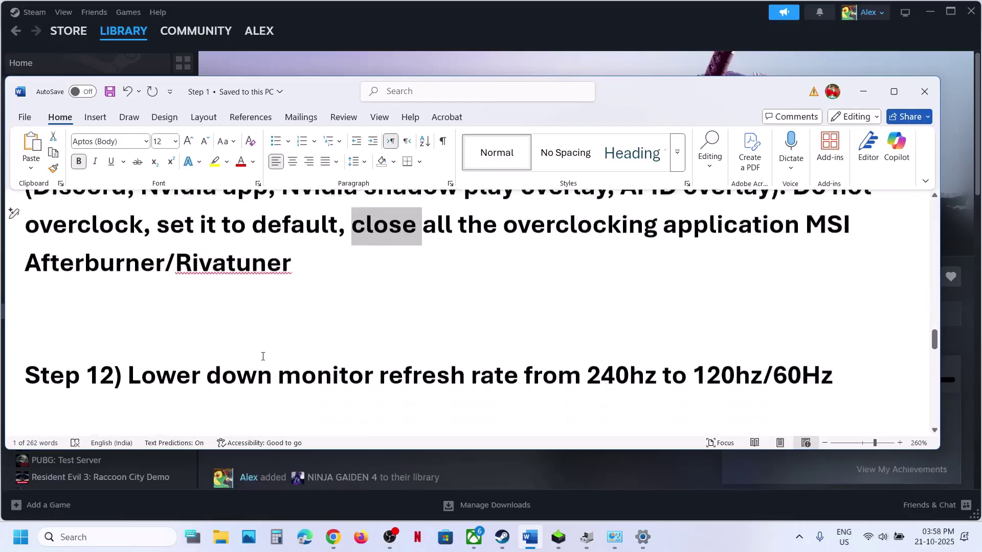
left_click_drag(173, 342, 517, 320)
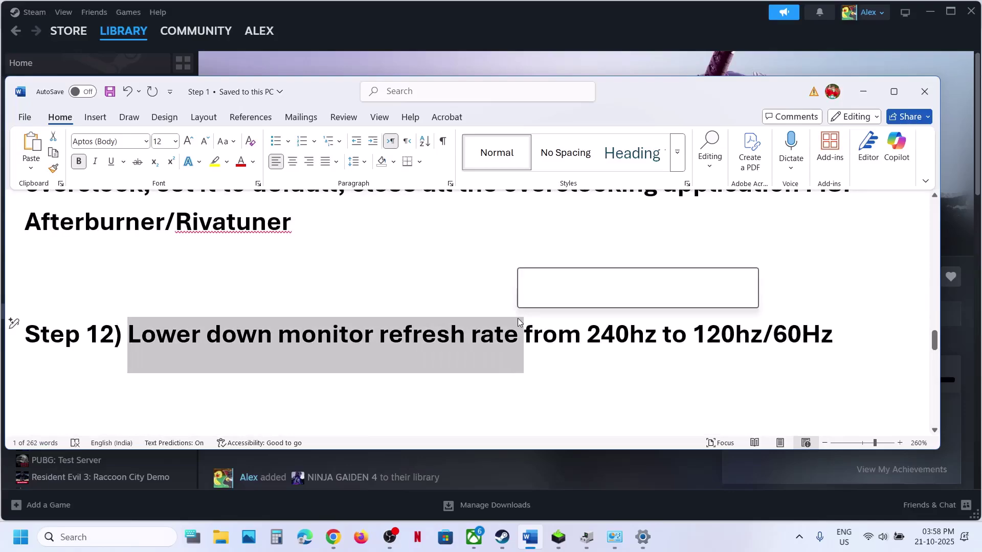
left_click(519, 322)
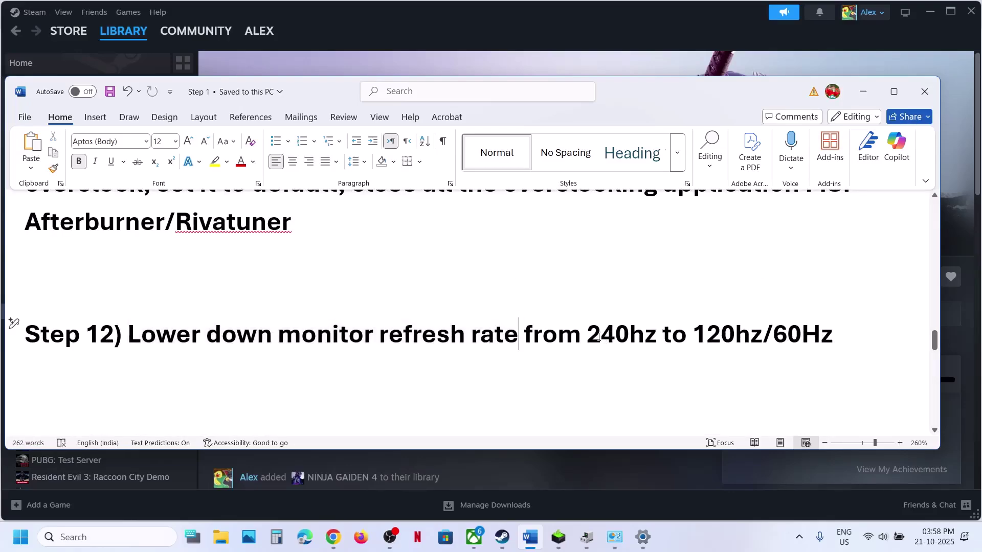
left_click_drag(587, 336, 831, 339)
left_click(432, 335)
scroll(430, 349, "down", 2)
scroll(430, 349, "down", 1)
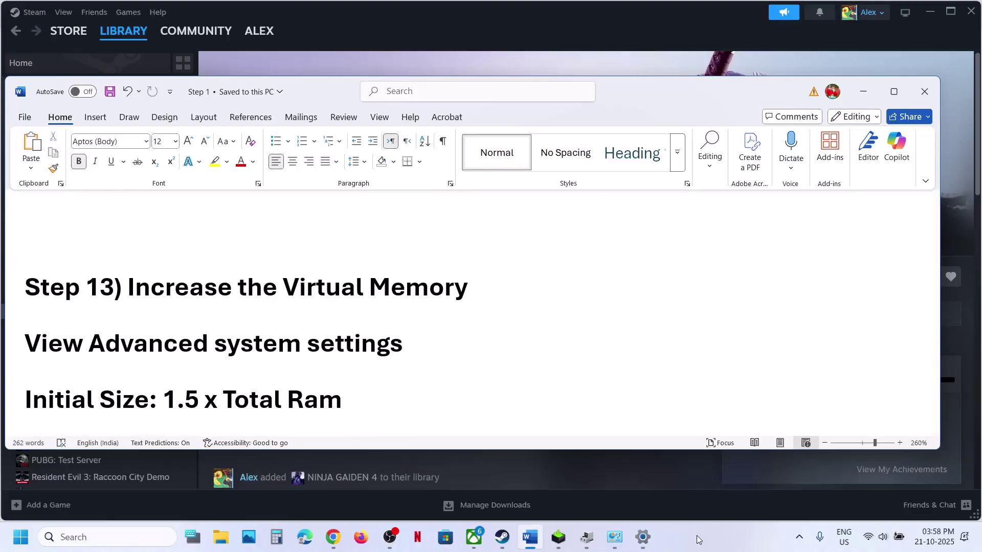
left_click(697, 536)
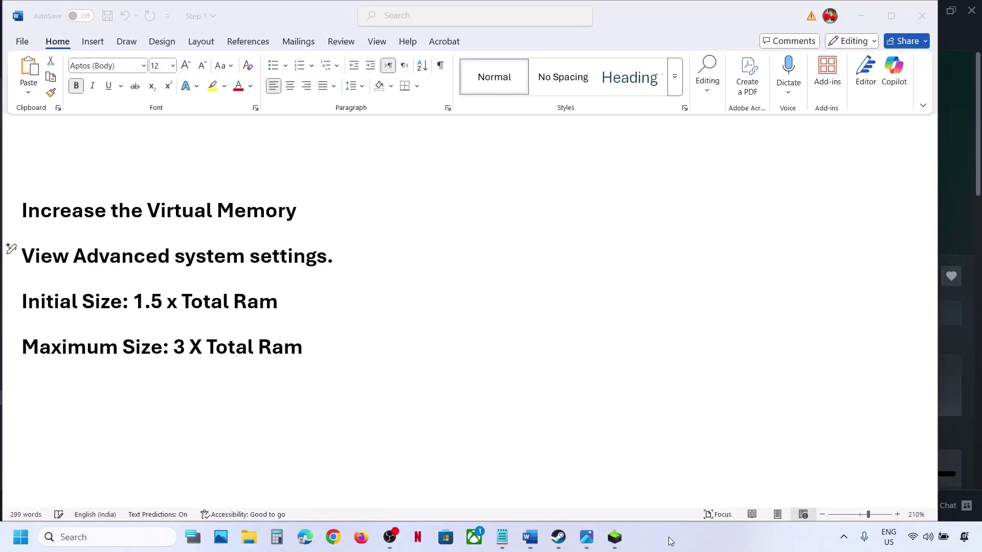
Step: Copy "View Advanced system settings" from the document, find it with Windows search, and open it beside the instructions
triple_click(295, 250)
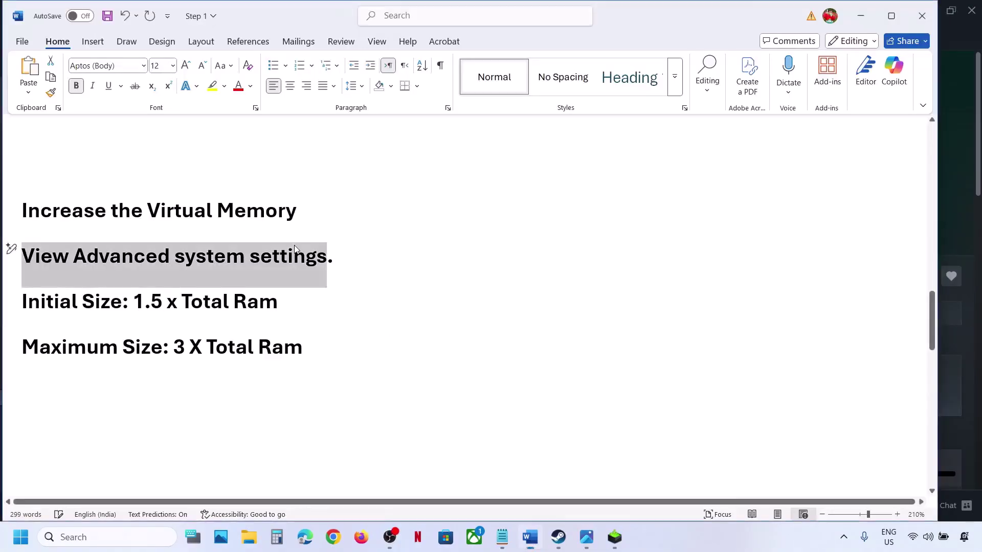
right_click(185, 272)
left_click(234, 316)
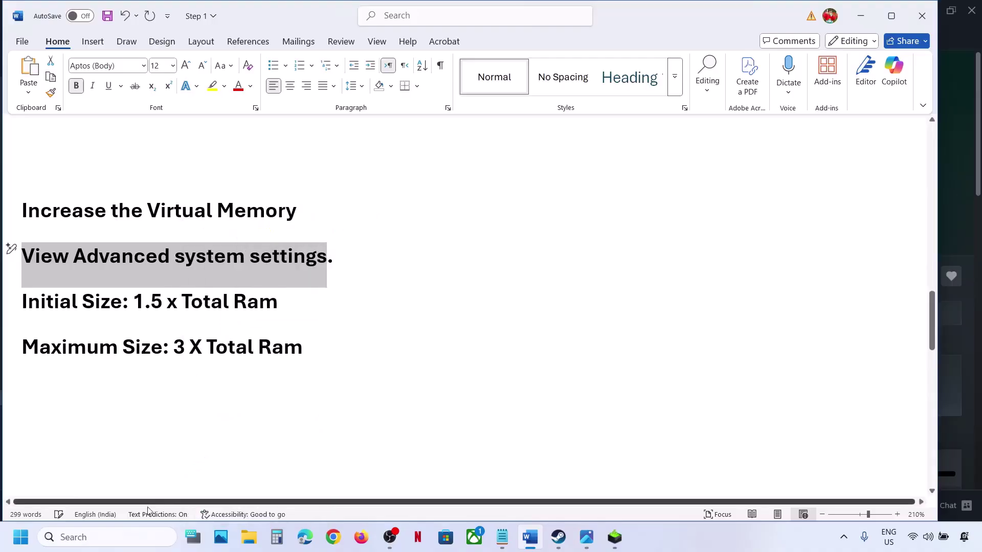
left_click(110, 537)
key("ctrl+v")
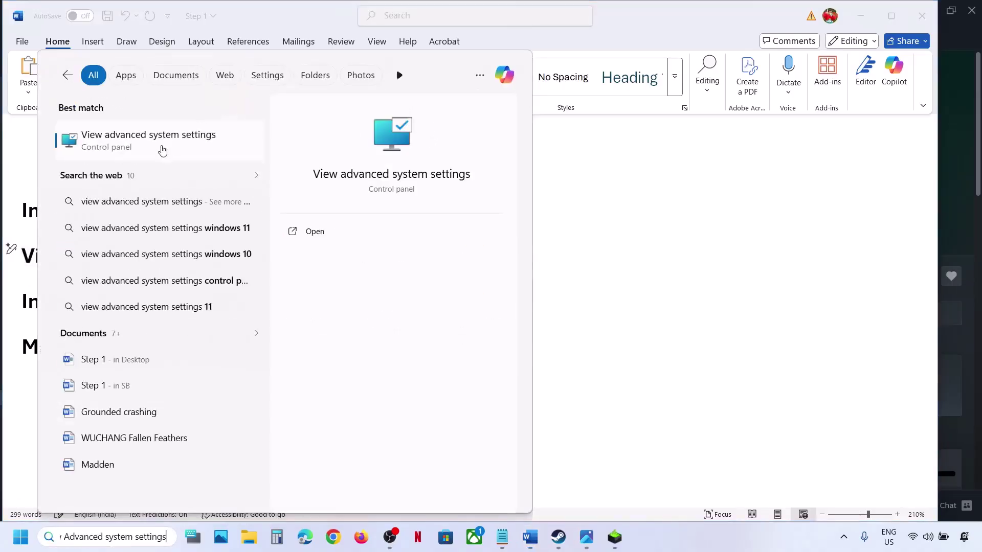
left_click(162, 150)
left_click_drag(285, 118, 800, 159)
Step: Open the virtual memory settings from the performance options, turn off automatic paging file management and choose a custom size for drive C:
left_click(862, 243)
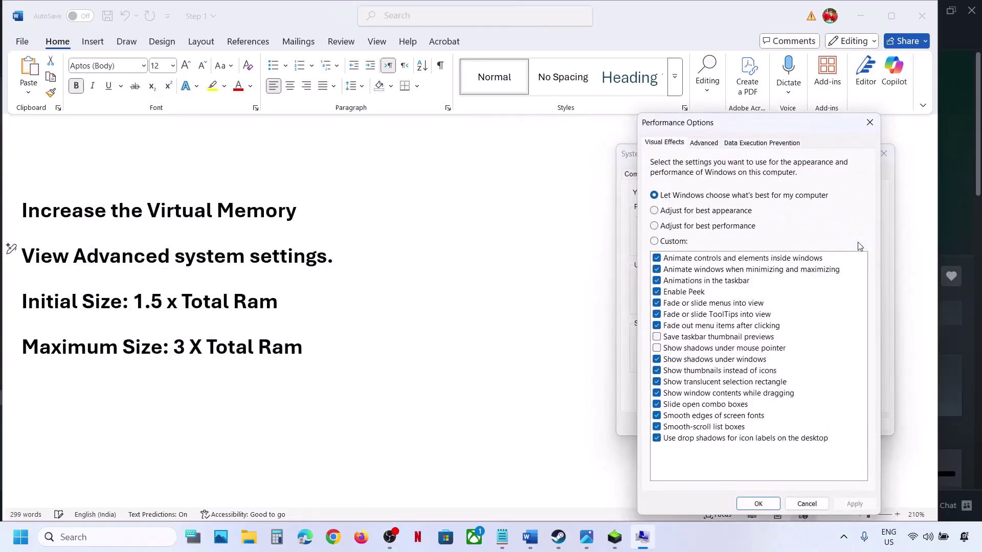
left_click(703, 143)
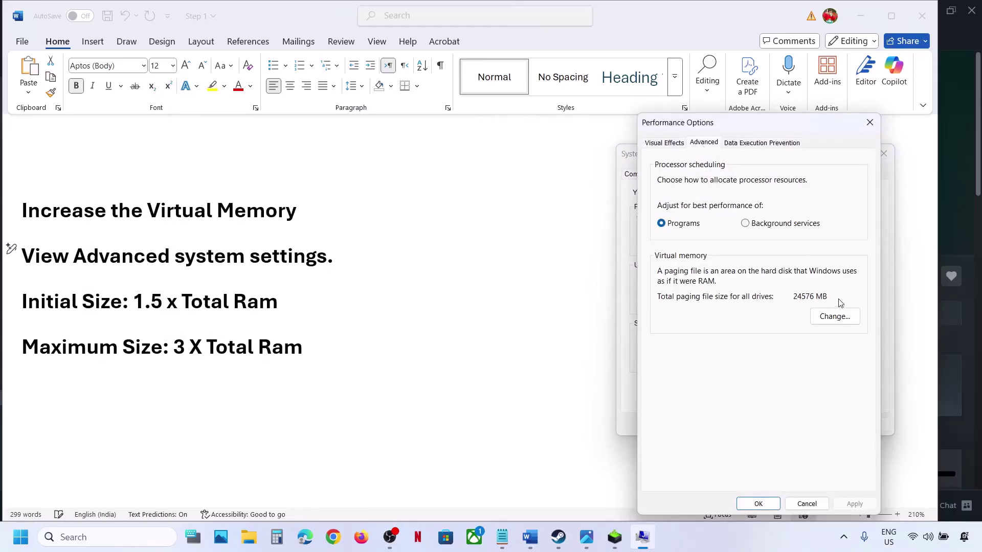
left_click(833, 316)
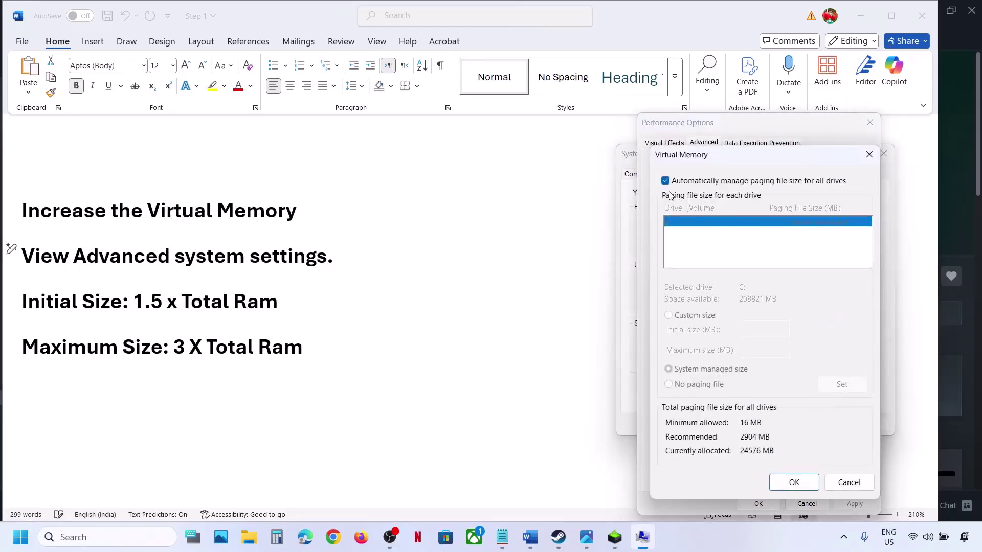
left_click(665, 181)
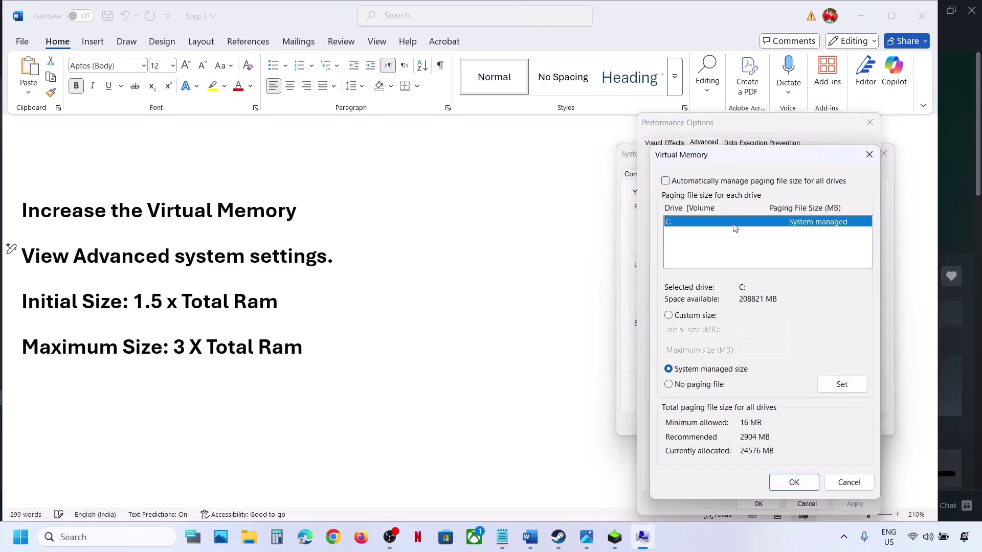
left_click(668, 316)
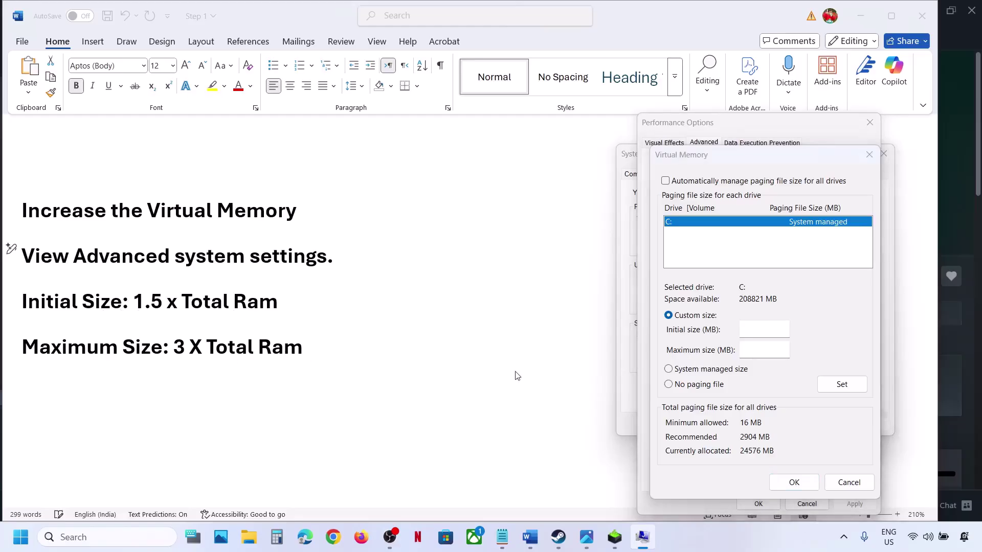
Step: Check the installed RAM in the device specifications of Windows Settings
key("super+i")
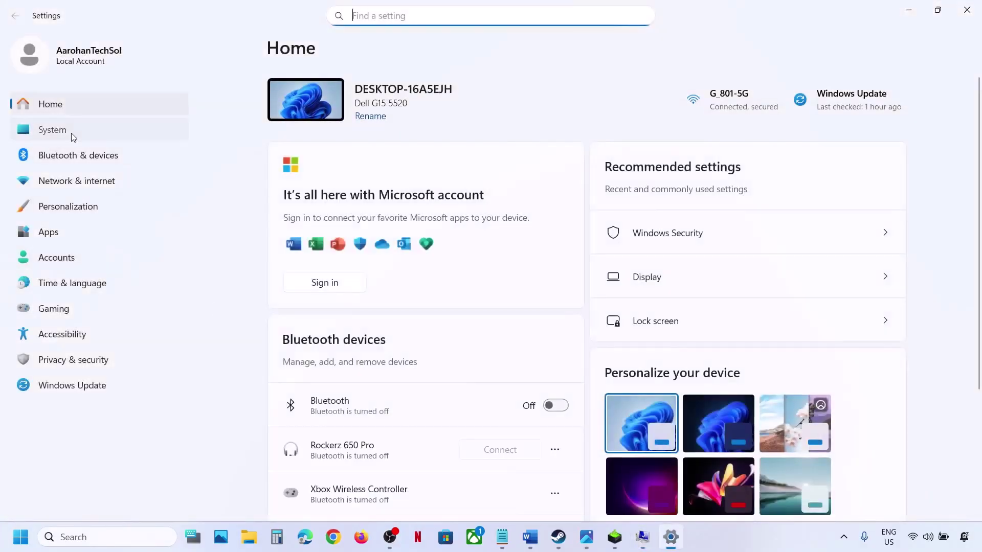
left_click(71, 133)
scroll(421, 412, "down", 2)
scroll(375, 483, "down", 8)
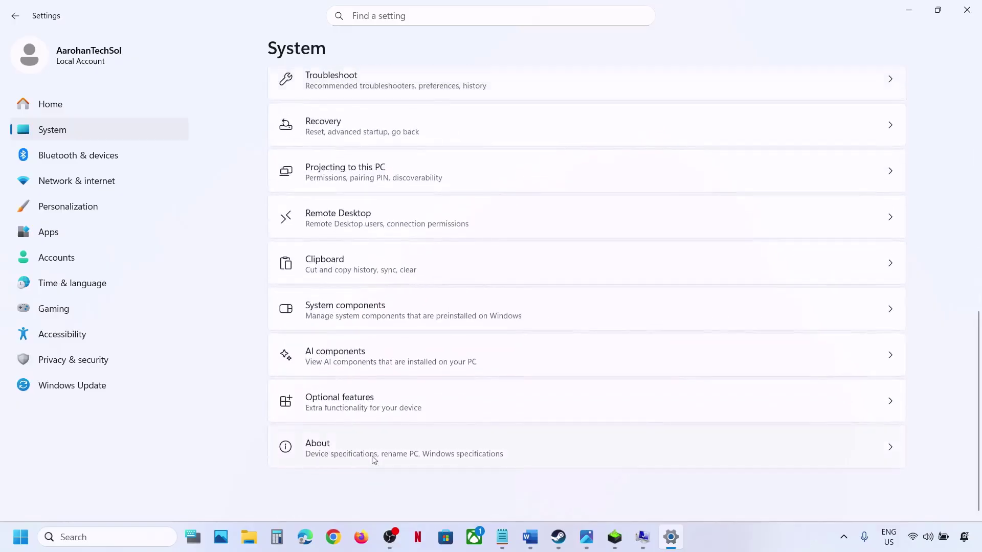
left_click(345, 445)
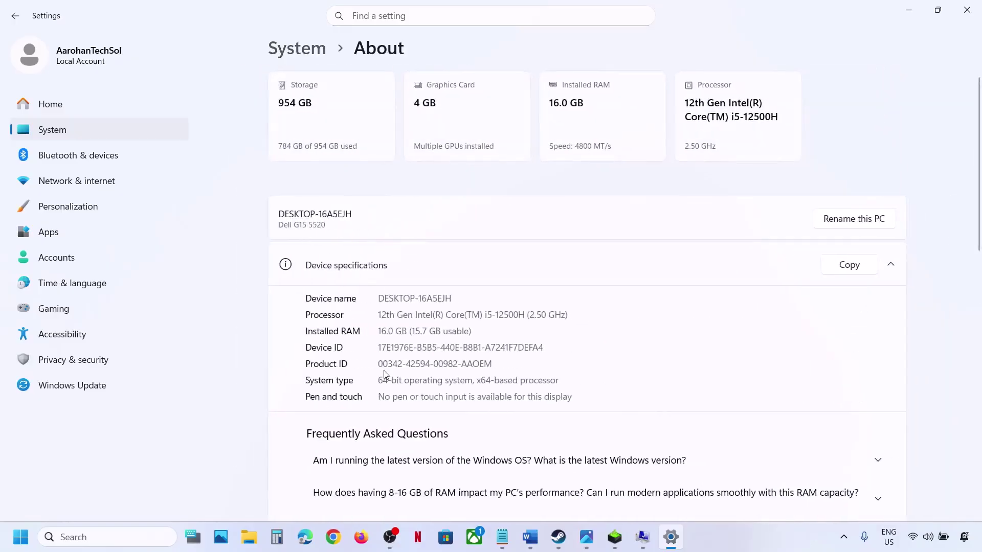
left_click_drag(380, 330, 409, 331)
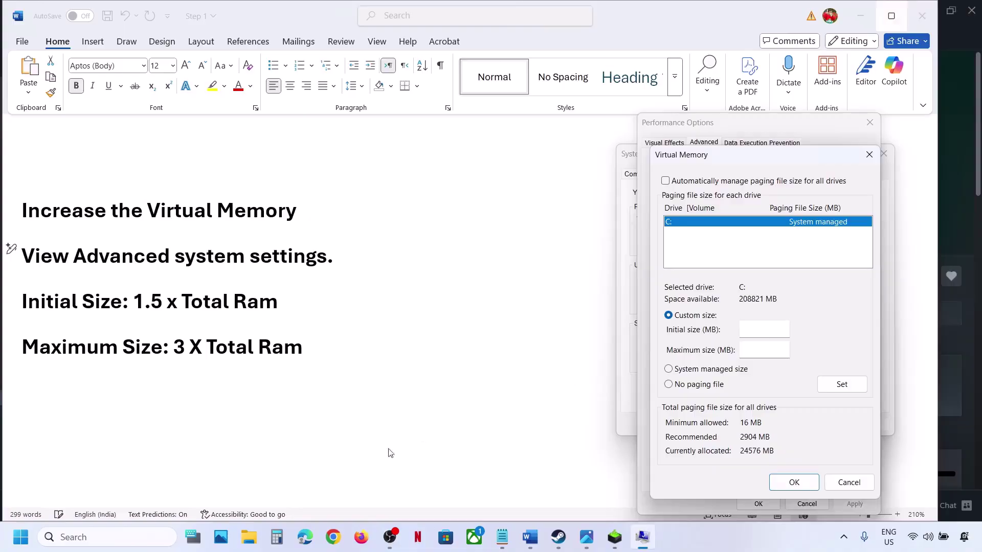
Step: Calculate 16 × 1024 × 1.5 in Calculator and set the paging file's initial size to 24576 MB
left_click(283, 543)
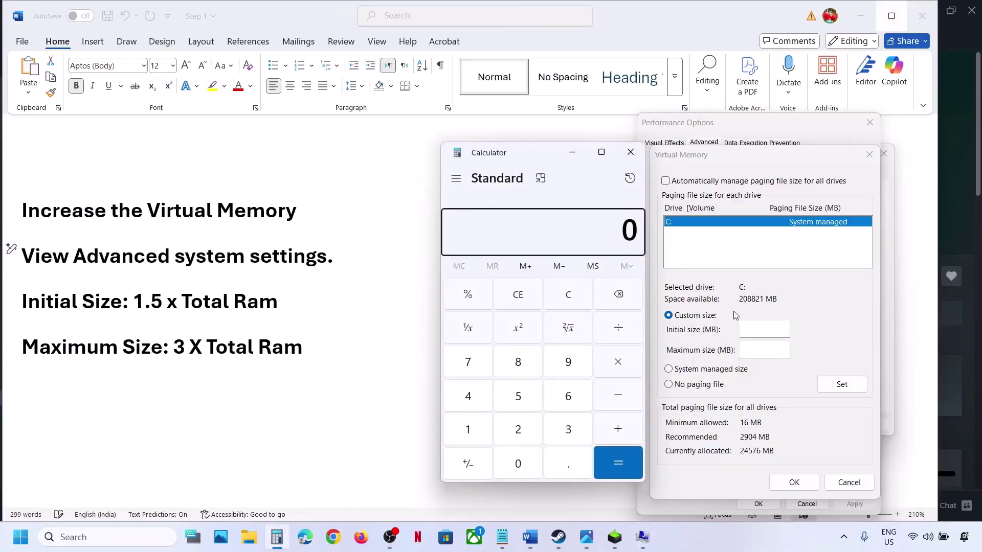
left_click(573, 297)
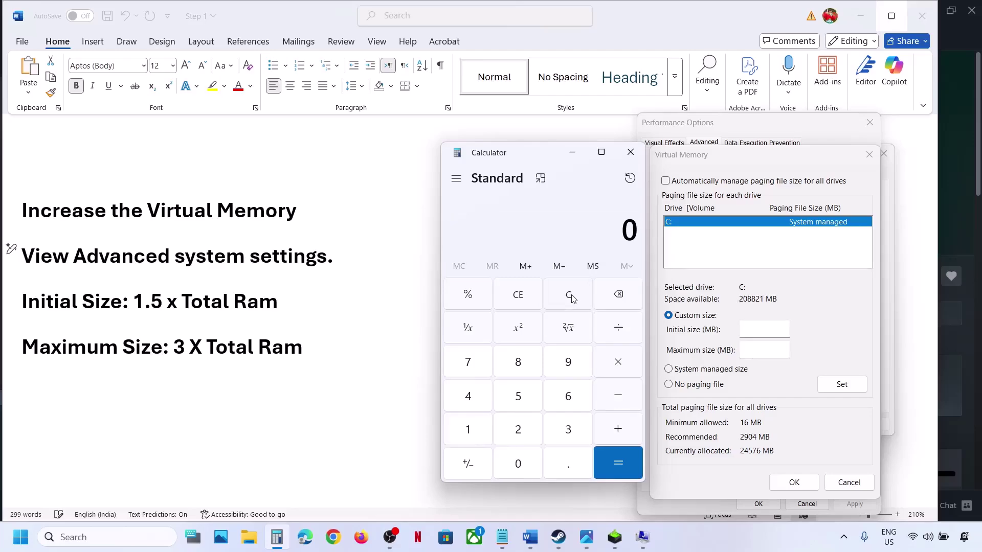
type("16 × 1,024")
key("Return")
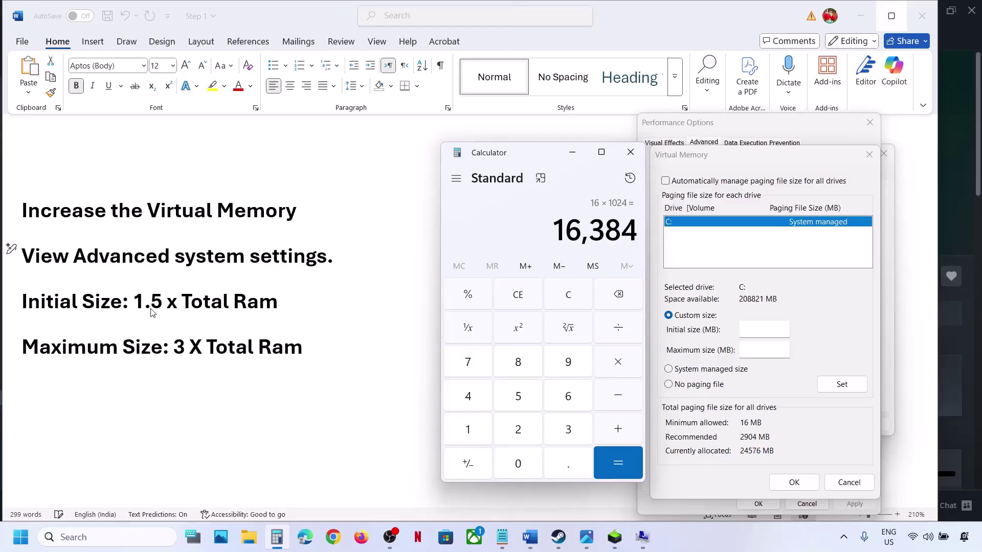
left_click(618, 362)
type("1.5")
key("Return")
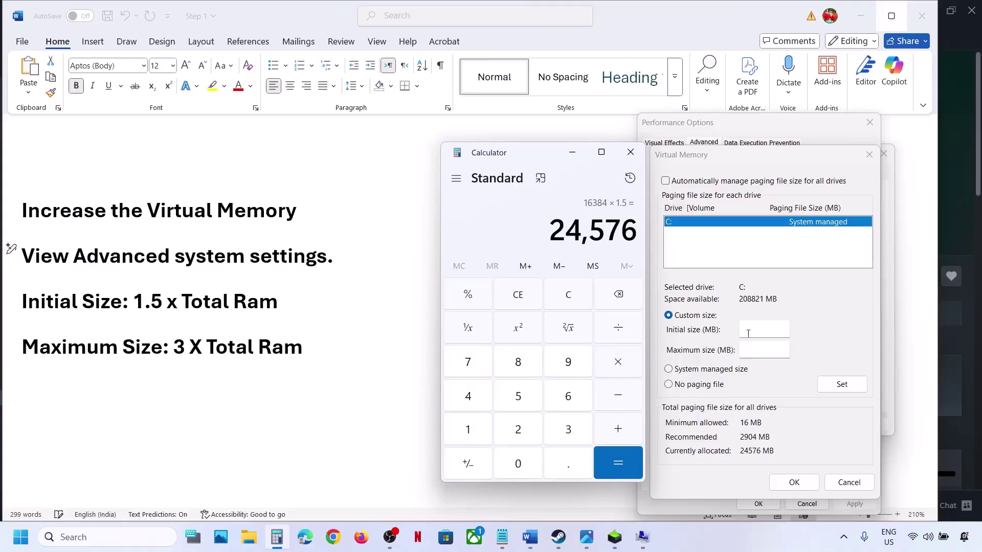
left_click(767, 331)
type("24576")
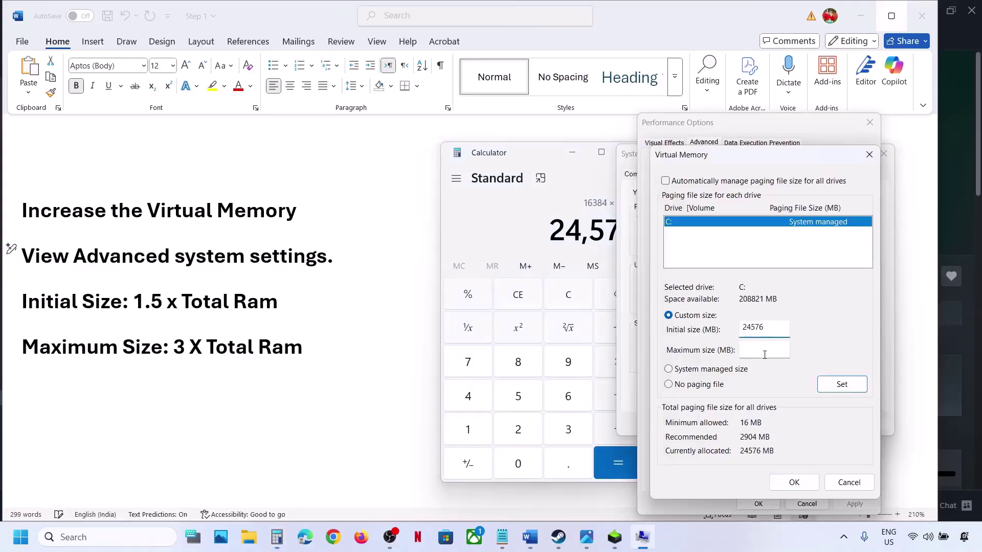
Step: Calculate 16 × 1024 × 3 in Calculator and enter 49152 MB as the paging file's maximum size
left_click(764, 355)
left_click(569, 297)
type("16")
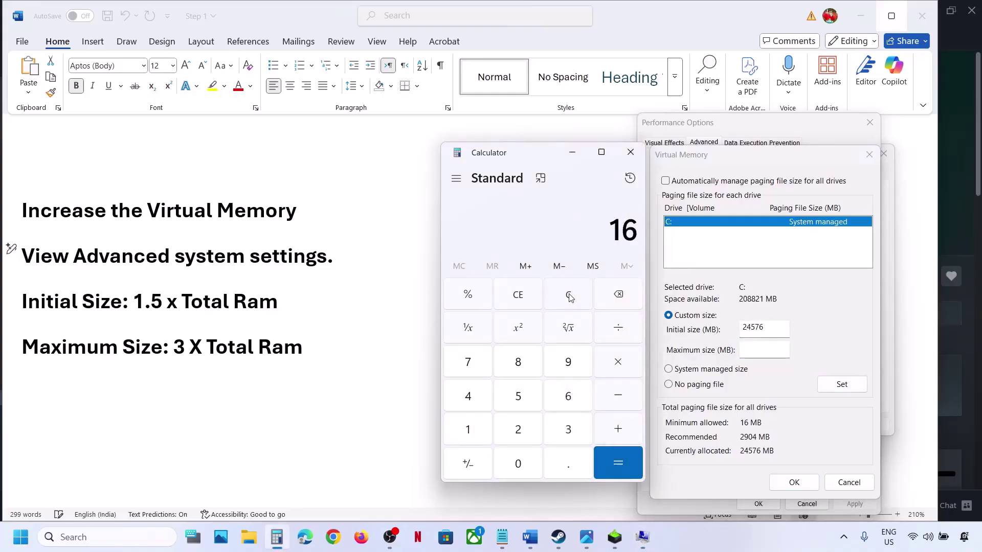
type(" × 1024")
key("Return")
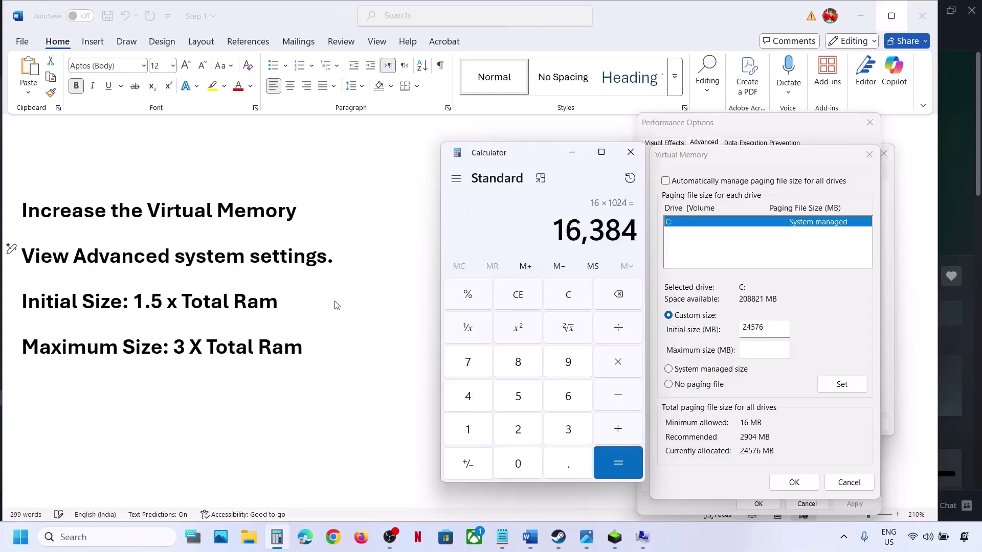
left_click(622, 373)
type("384 ×")
key("Return")
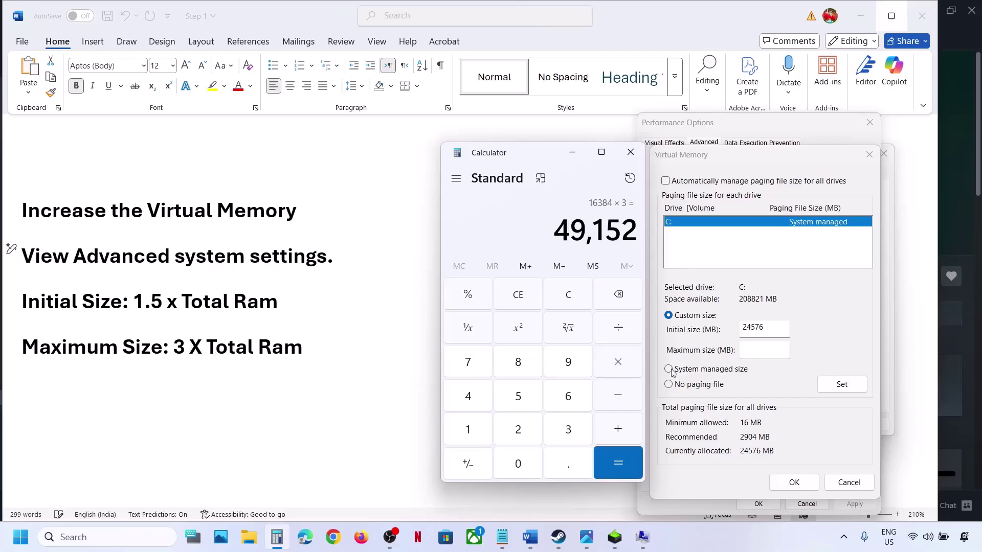
left_click(744, 348)
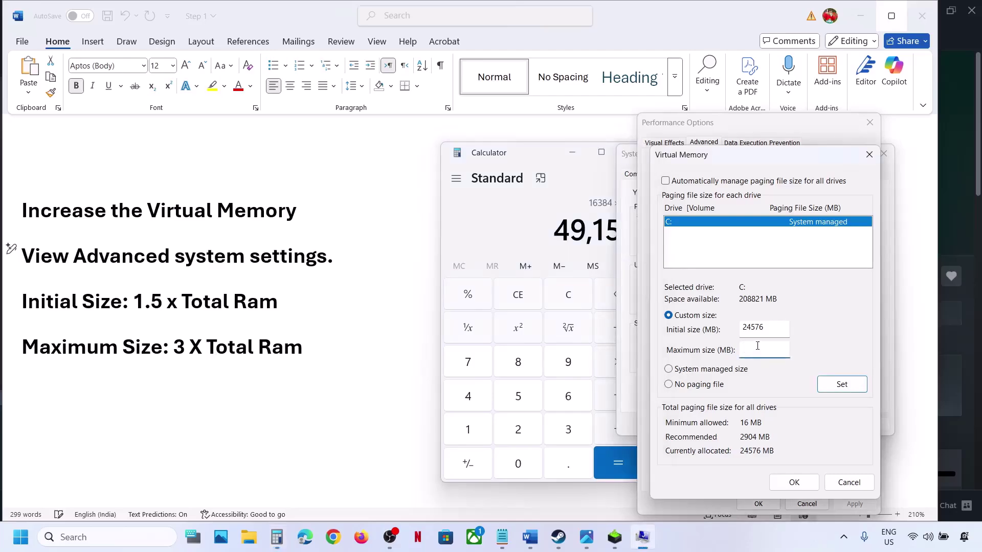
type("49152")
Step: Apply the custom paging file size to drive C: and confirm the Virtual Memory, Performance Options and System Properties dialogs
left_click(842, 386)
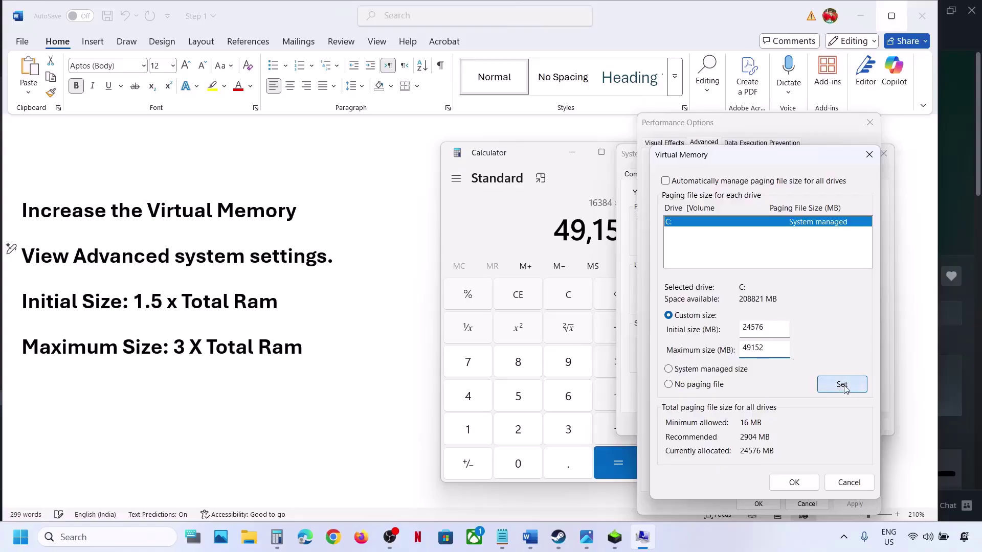
left_click(795, 481)
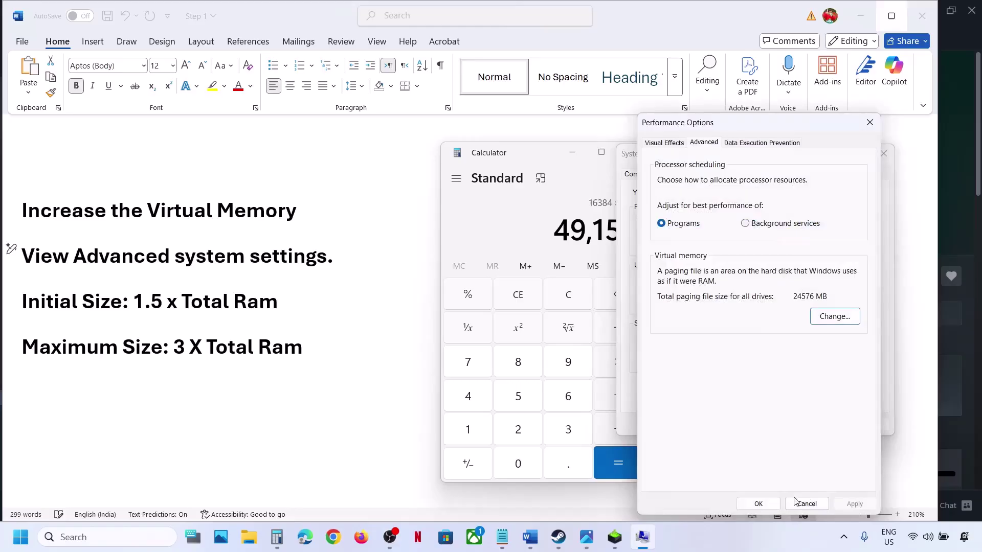
left_click(757, 504)
left_click(760, 427)
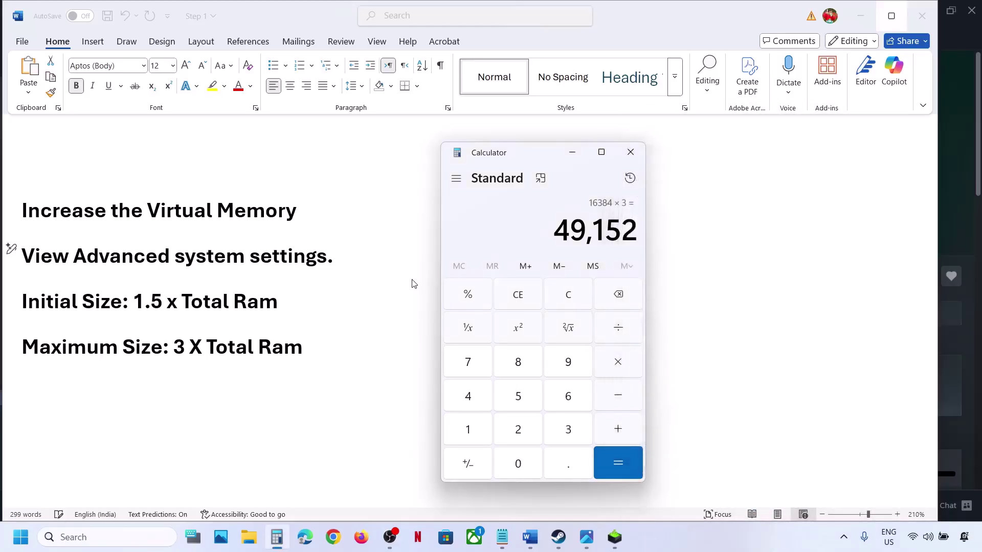
Step: Copy "View Advanced system settings" from the Word notes, search Windows for it, and open the Virtual Memory settings from the advanced performance options
left_click(328, 255)
key("shift+Home")
key("ctrl+c")
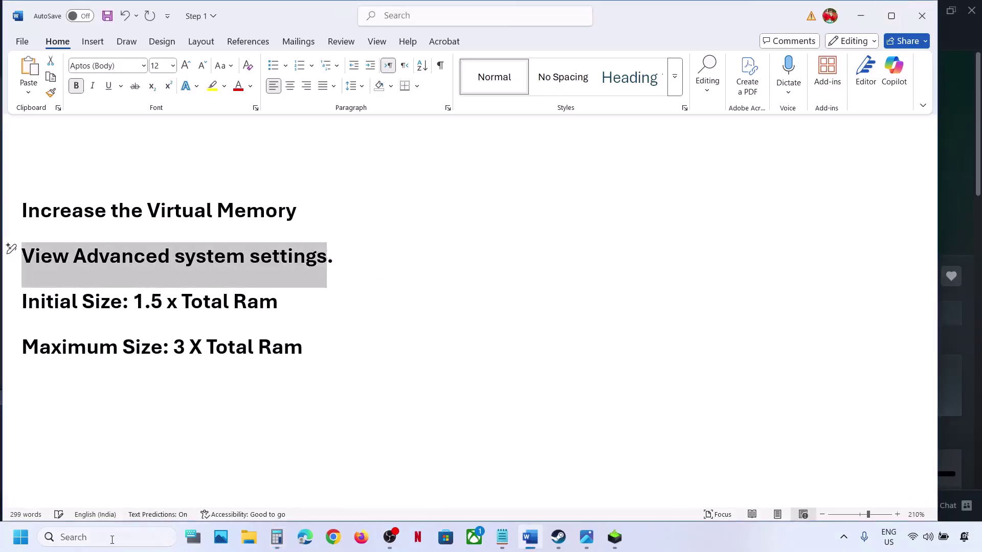
left_click(109, 537)
key("ctrl+v")
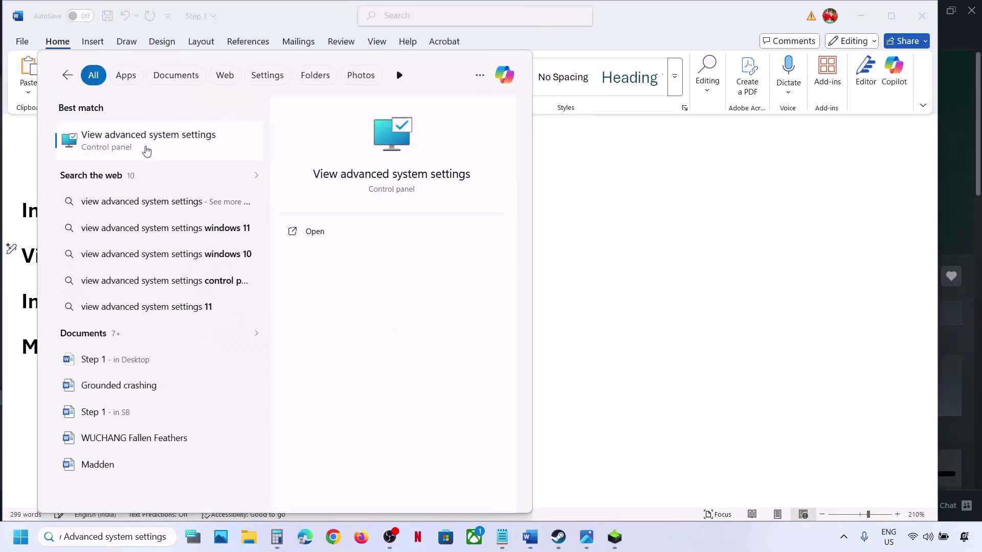
left_click(149, 145)
left_click(238, 116)
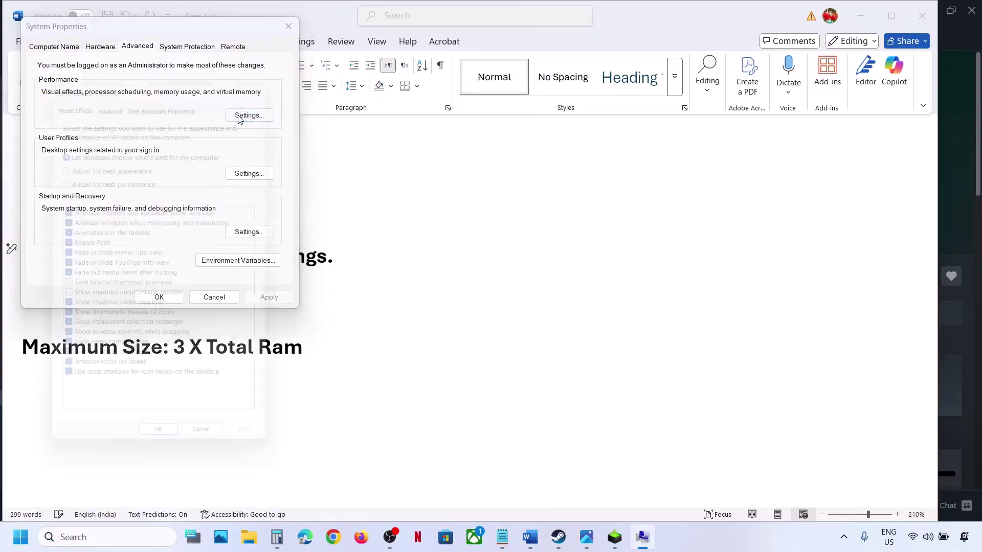
left_click(117, 95)
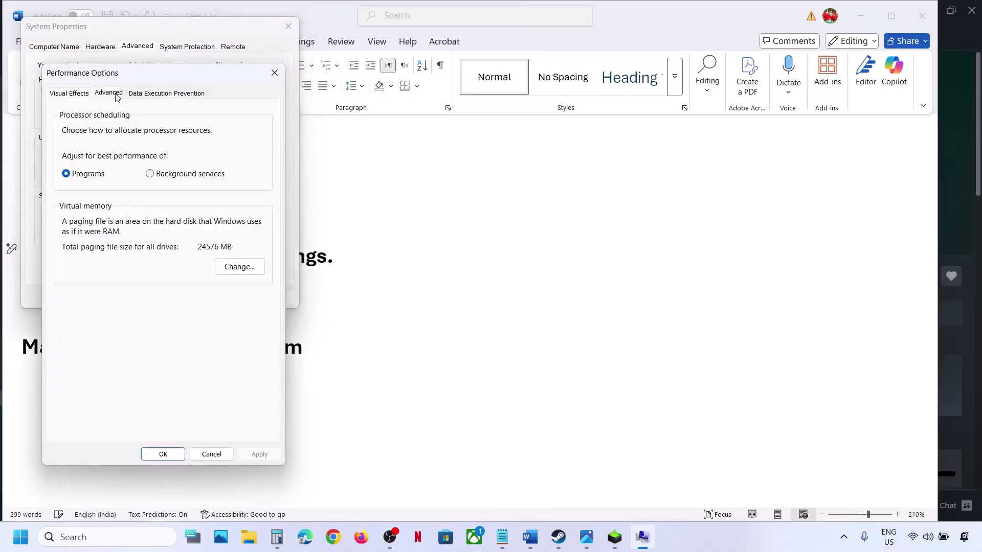
left_click(238, 267)
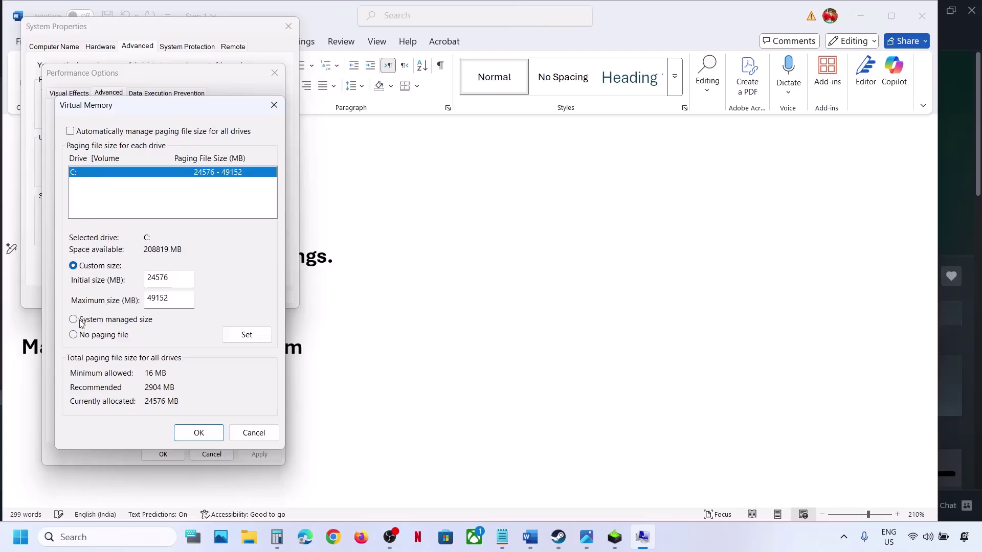
Step: Set drive C:'s paging file to System managed size, confirm all open dialogs, and dismiss the restart prompt
left_click(75, 319)
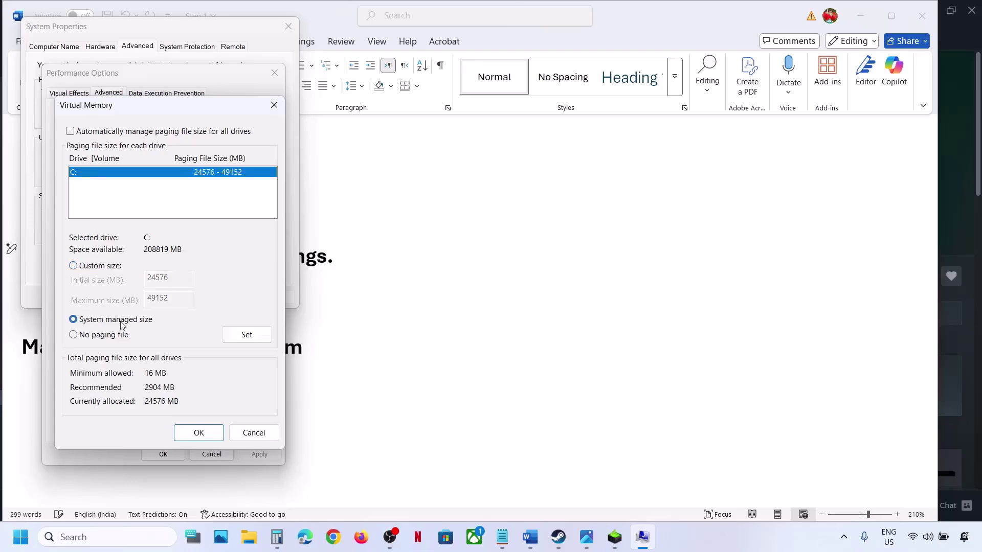
left_click(244, 338)
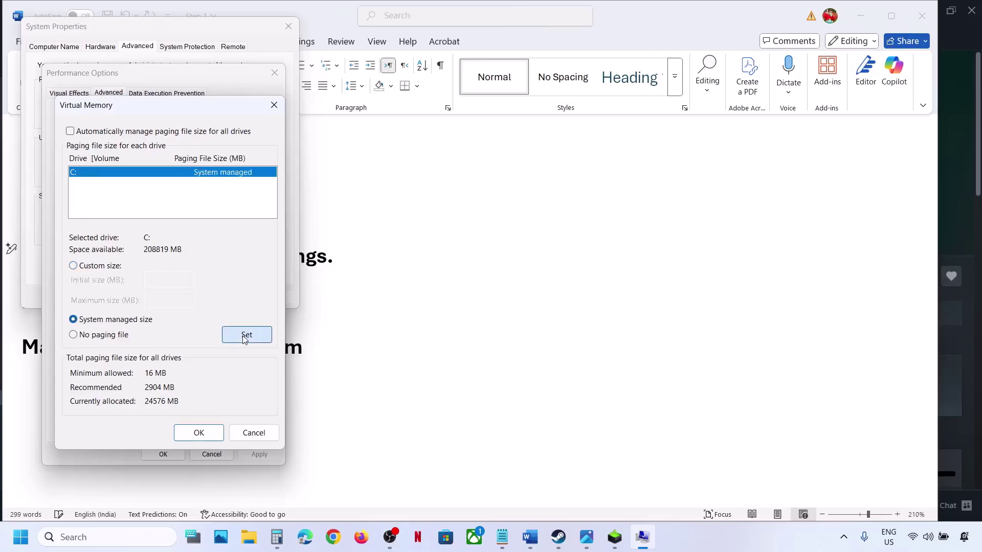
left_click(199, 433)
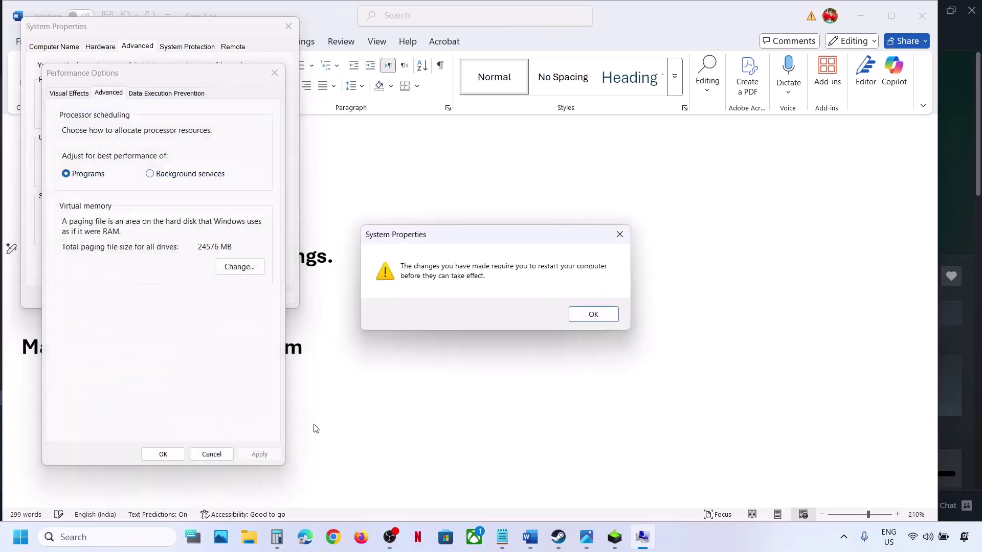
left_click(593, 312)
left_click(174, 455)
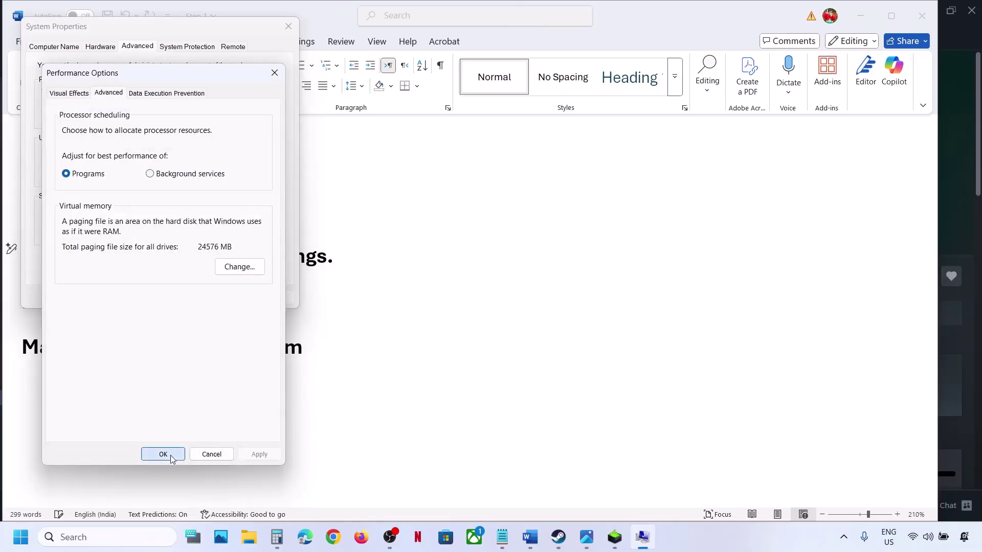
left_click(160, 295)
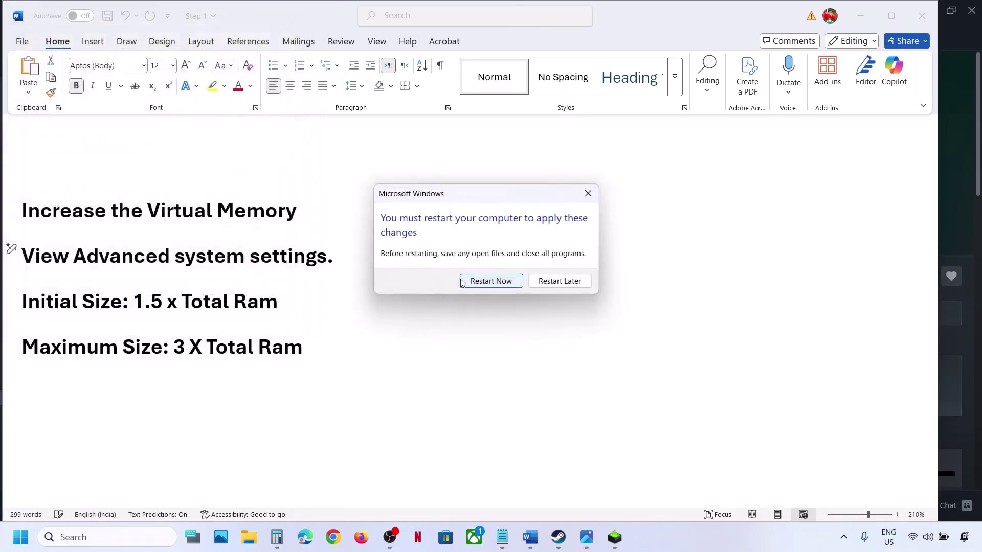
left_click(588, 193)
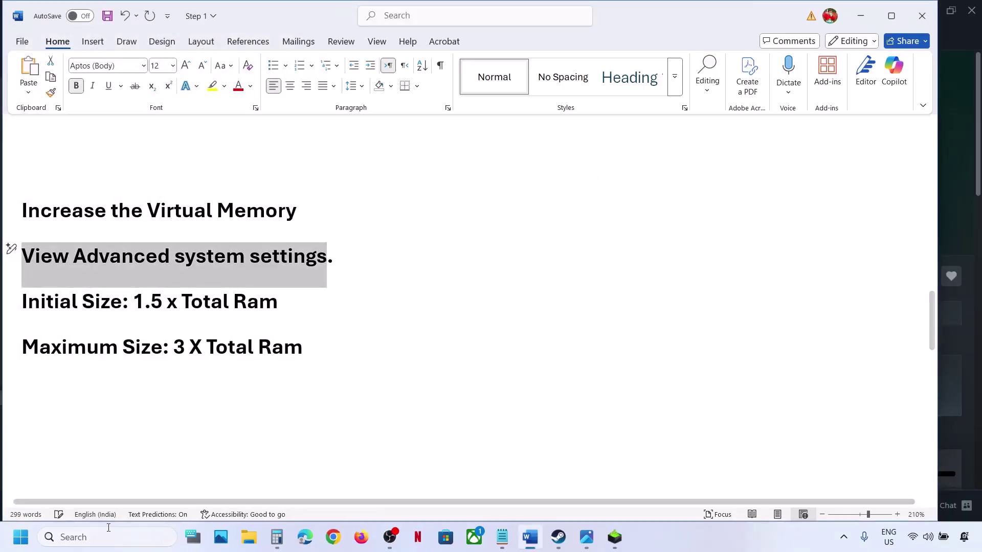
Step: Search Windows for "View Advanced system settings", enable automatic paging file management for all drives in Virtual Memory, and confirm the dialogs
left_click(102, 536)
type("View Advanced system settings")
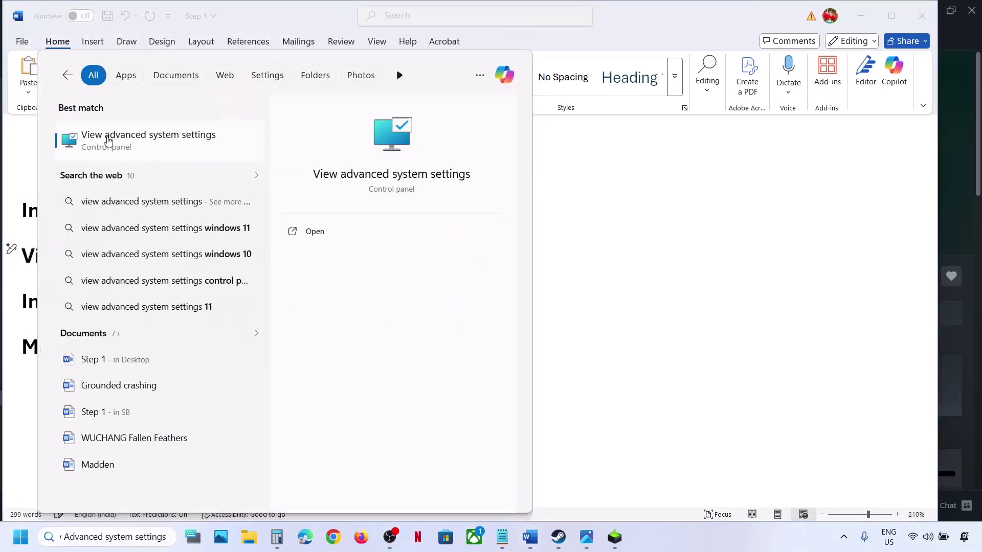
left_click(108, 137)
left_click(257, 132)
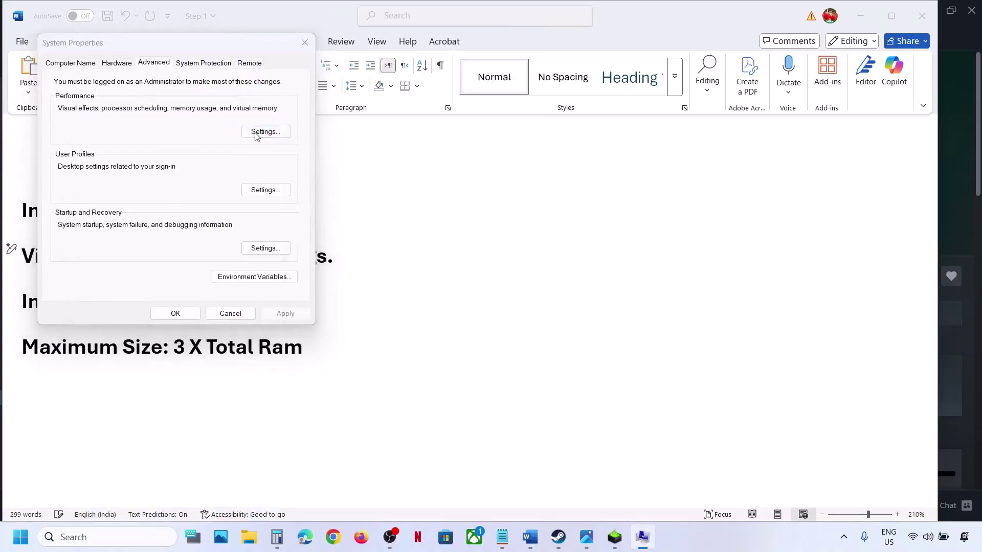
left_click(132, 111)
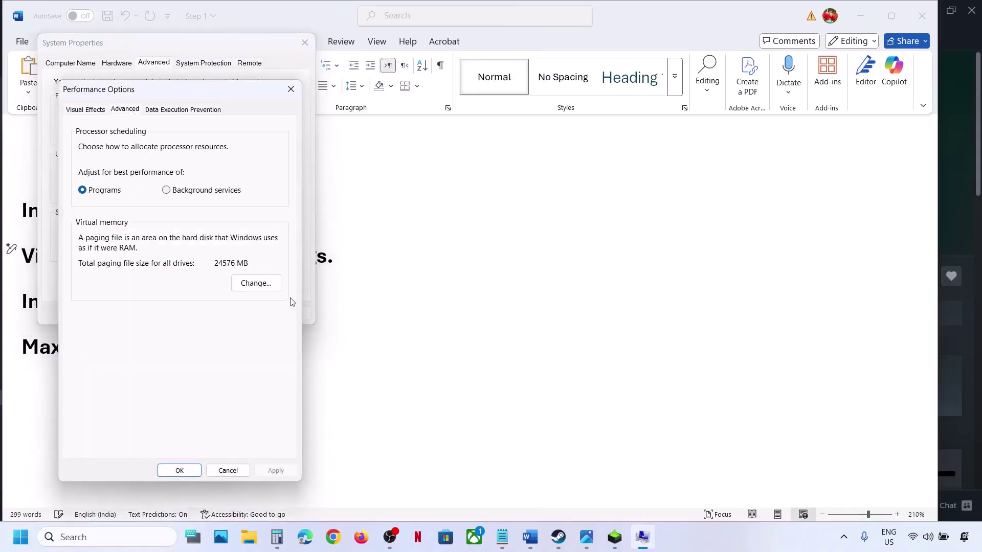
left_click(265, 286)
left_click(87, 149)
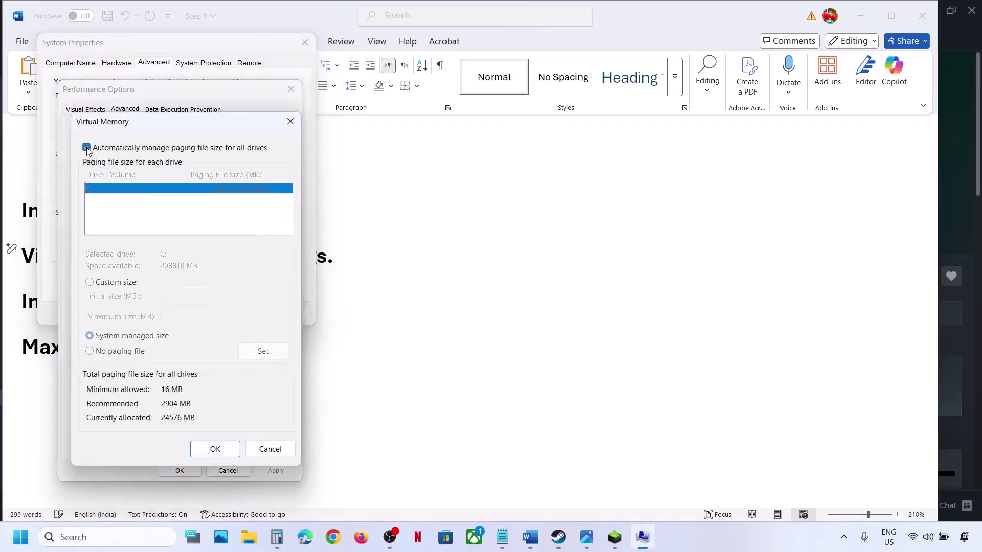
left_click(215, 448)
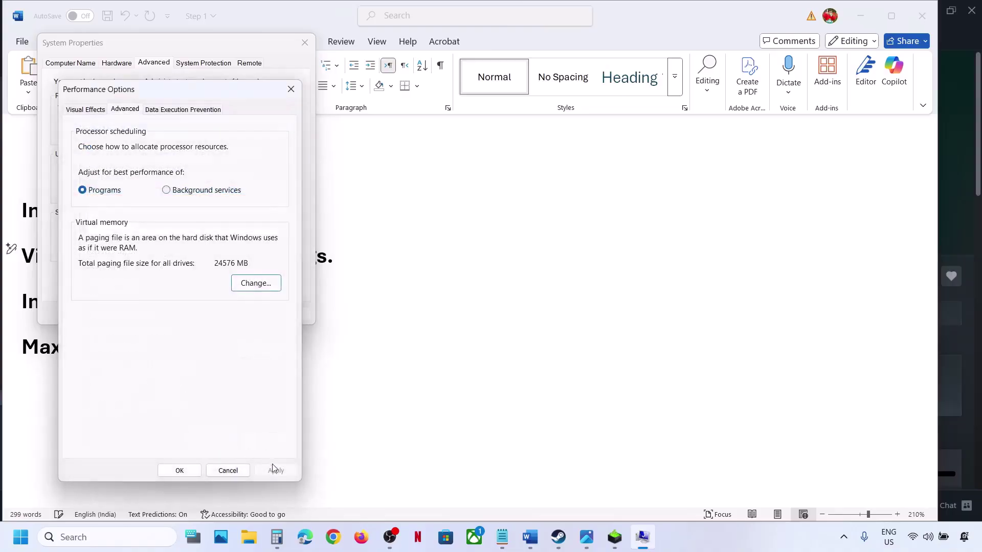
left_click(179, 470)
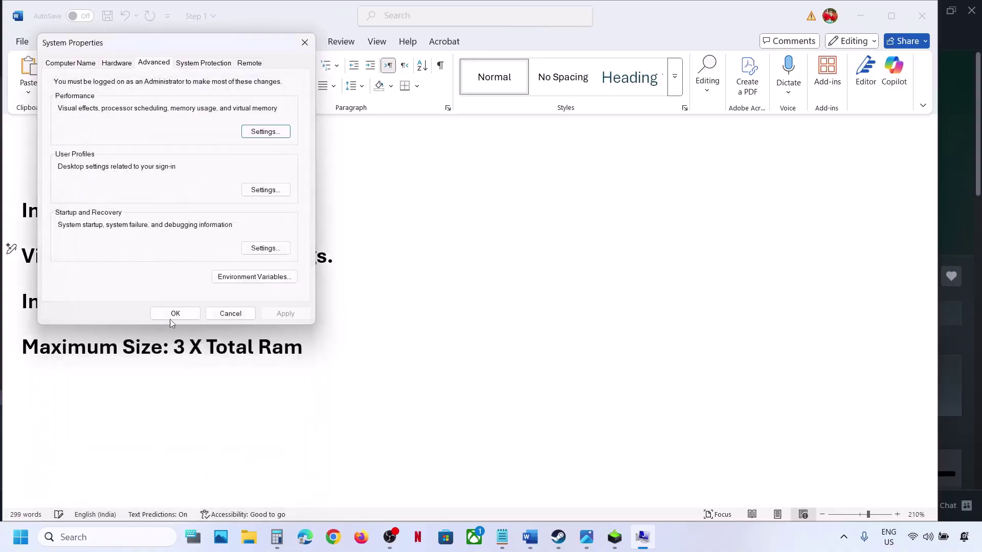
left_click(175, 313)
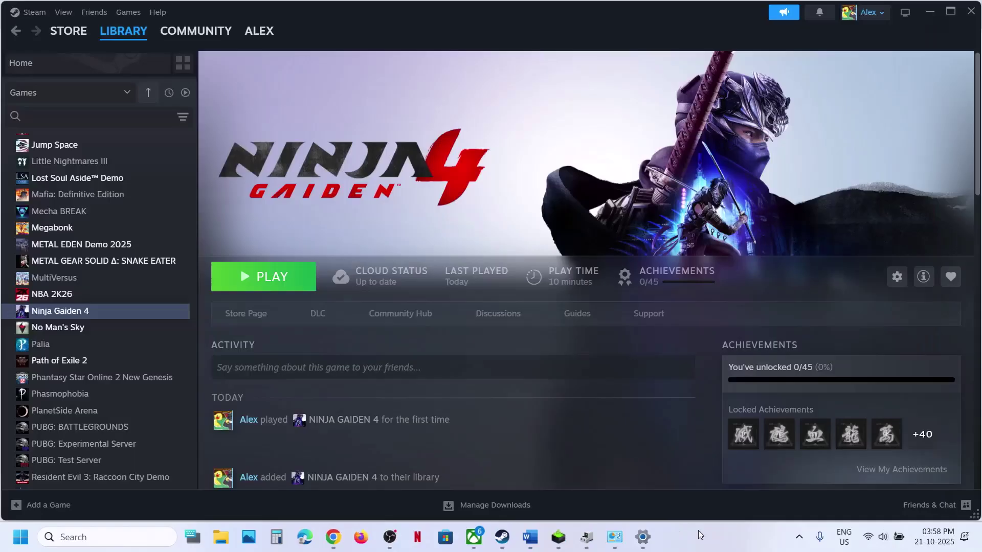
Step: Review Step 14 in the Word notes, check for updates in Windows Update, and show the power options containing Restart
left_click(530, 537)
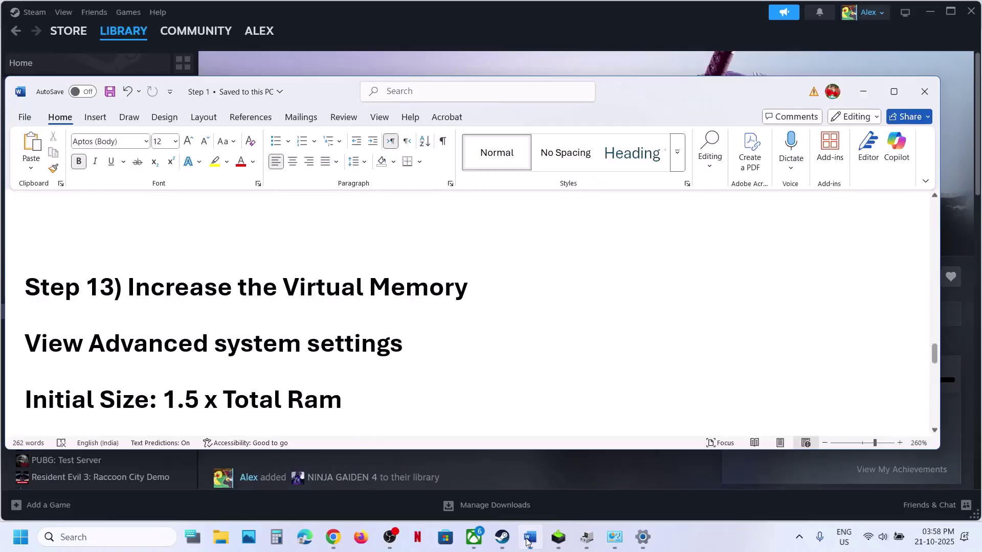
scroll(281, 359, "down", 2)
scroll(281, 359, "down", 1)
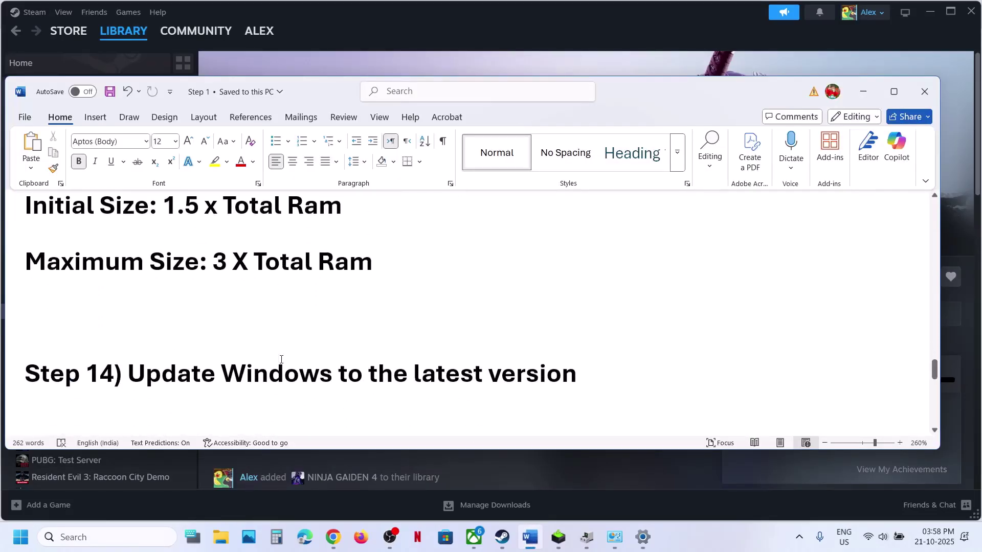
left_click(308, 59)
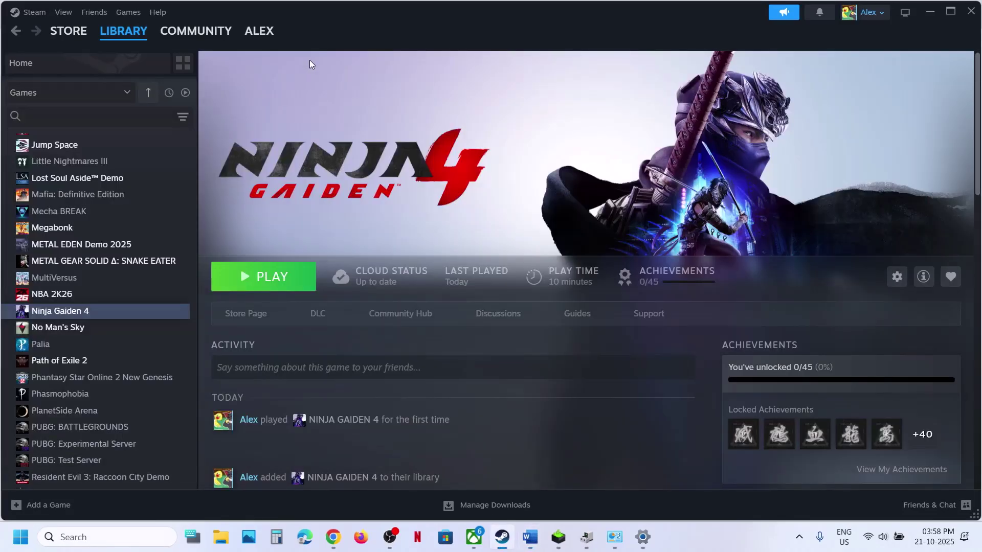
key("super+i")
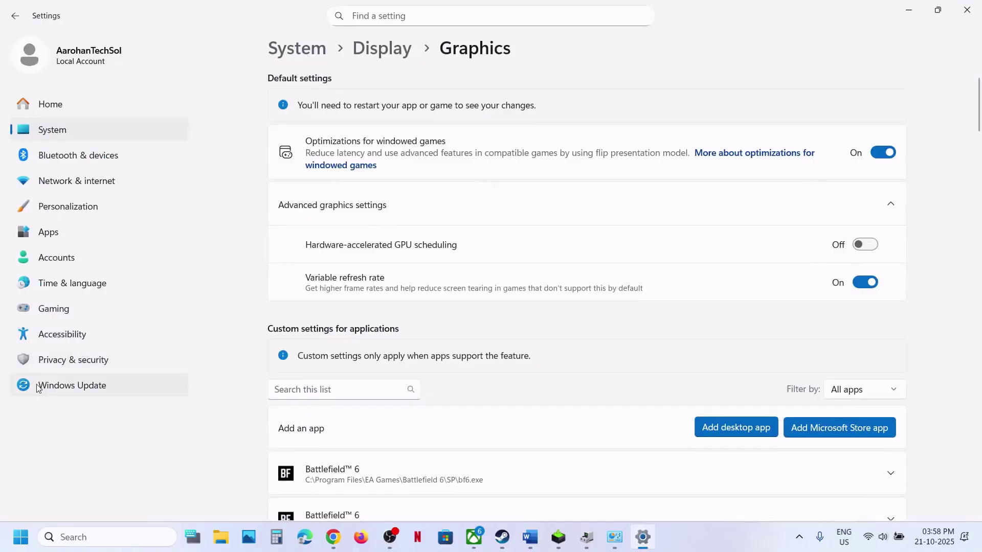
left_click(36, 384)
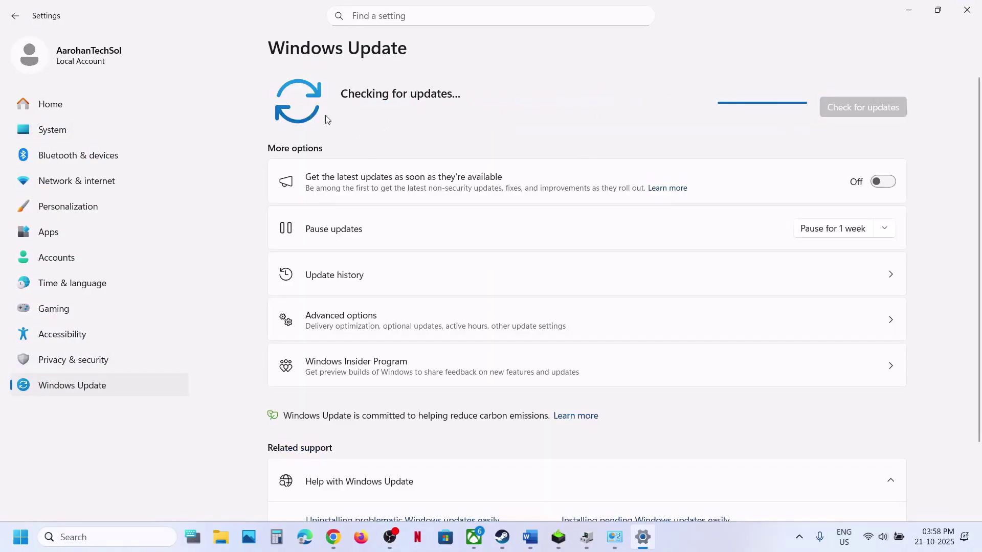
key("super")
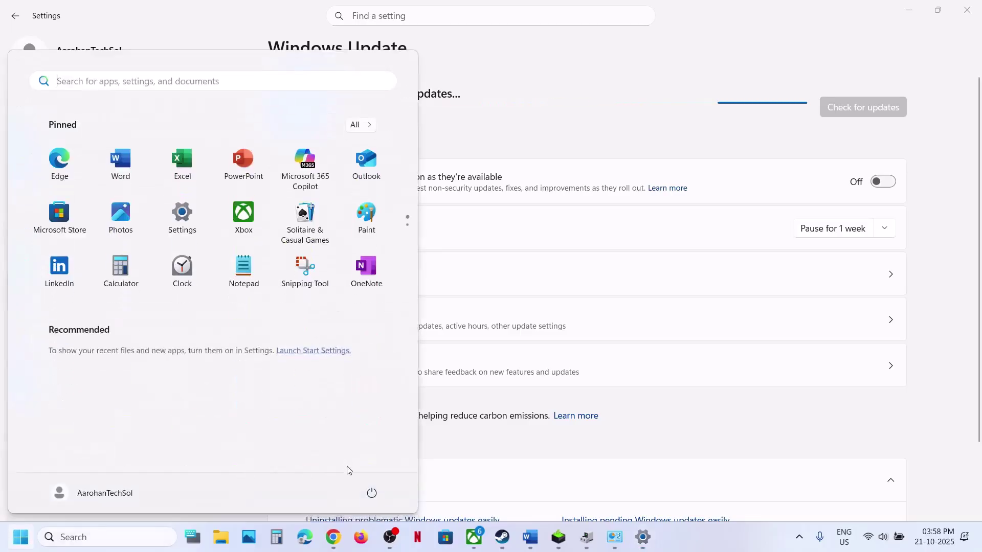
left_click(372, 491)
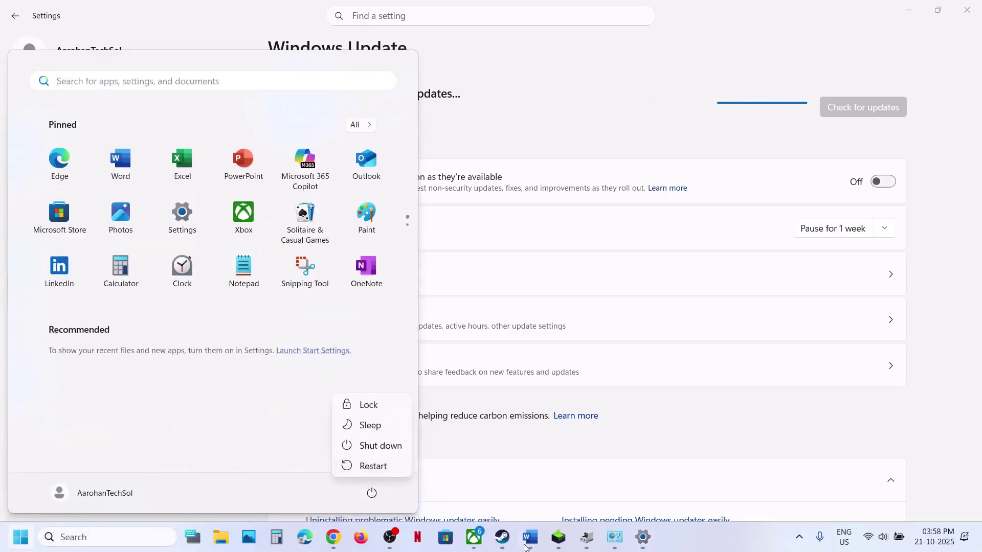
Step: Switch to the Word notes, highlight Step 15 on updating the System BIOS, and check the battery charge in quick settings
left_click(538, 549)
scroll(383, 281, "down", 3)
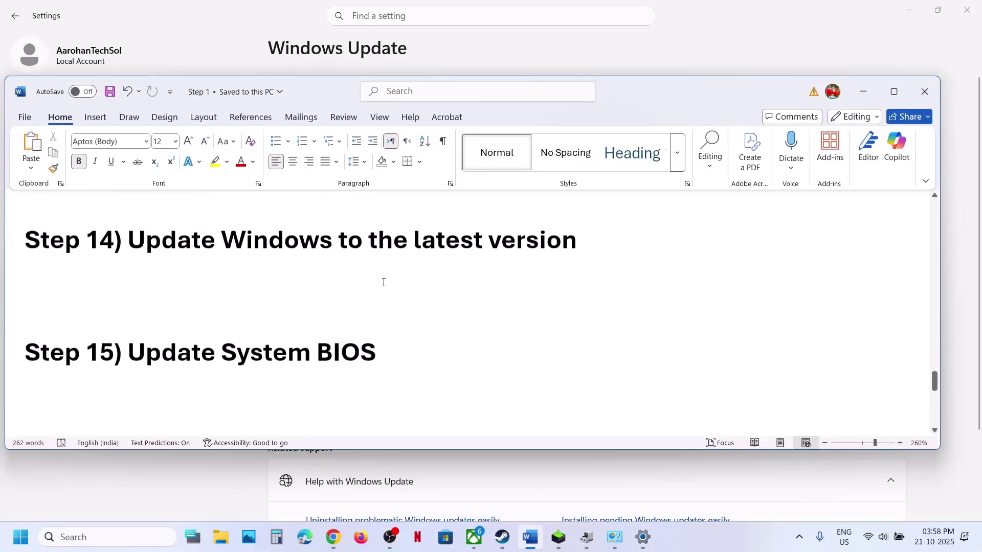
left_click_drag(119, 329, 380, 333)
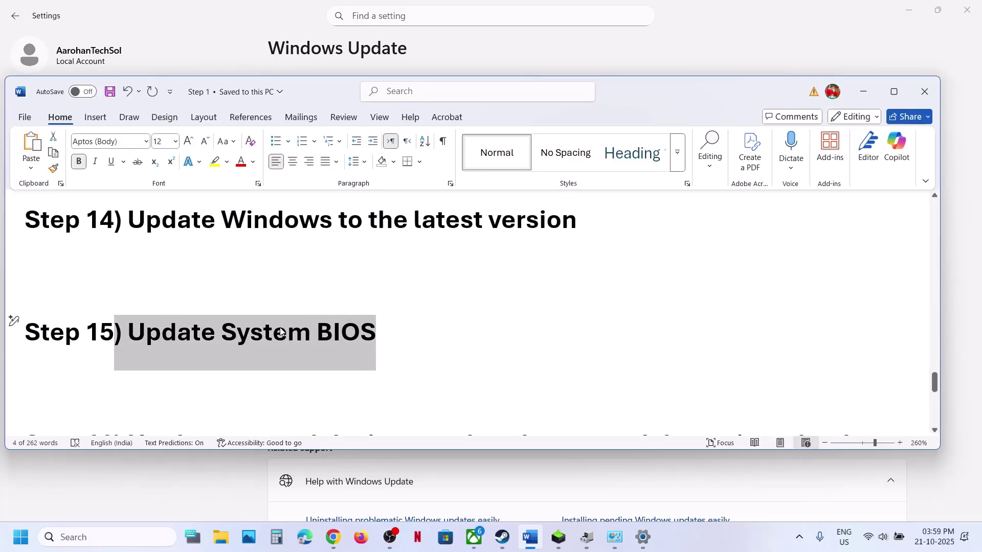
left_click(883, 537)
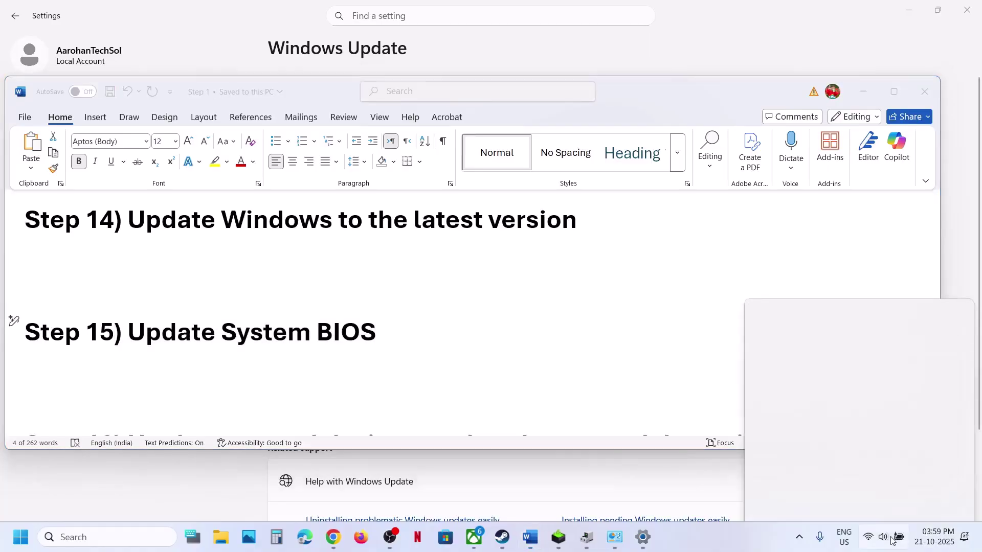
mouse_move(758, 500)
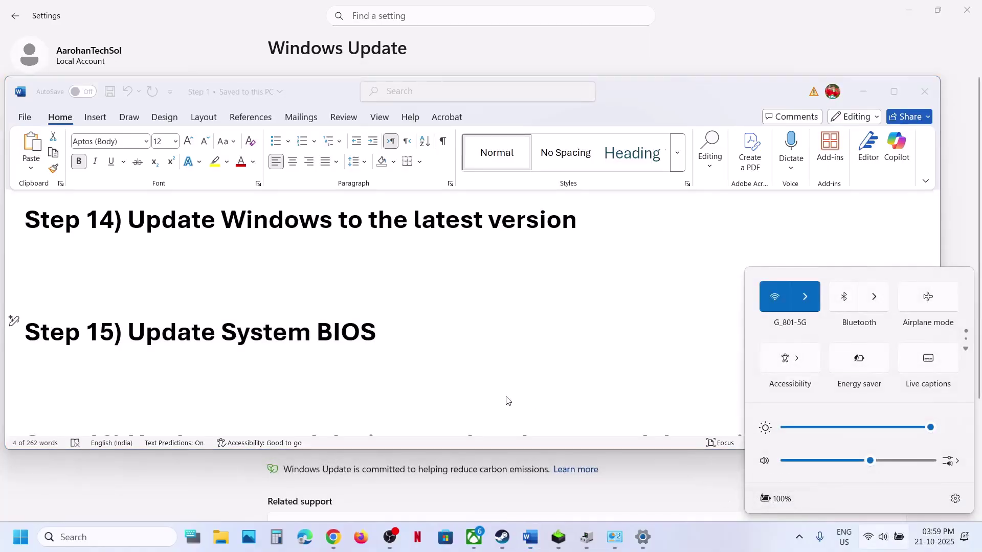
left_click(387, 339)
Step: Read Step 16 in the Word notes, highlighting the parts on unplugging external devices, USB adapters, controllers and keyboards, and removing the undervolt
scroll(387, 337, "down", 3)
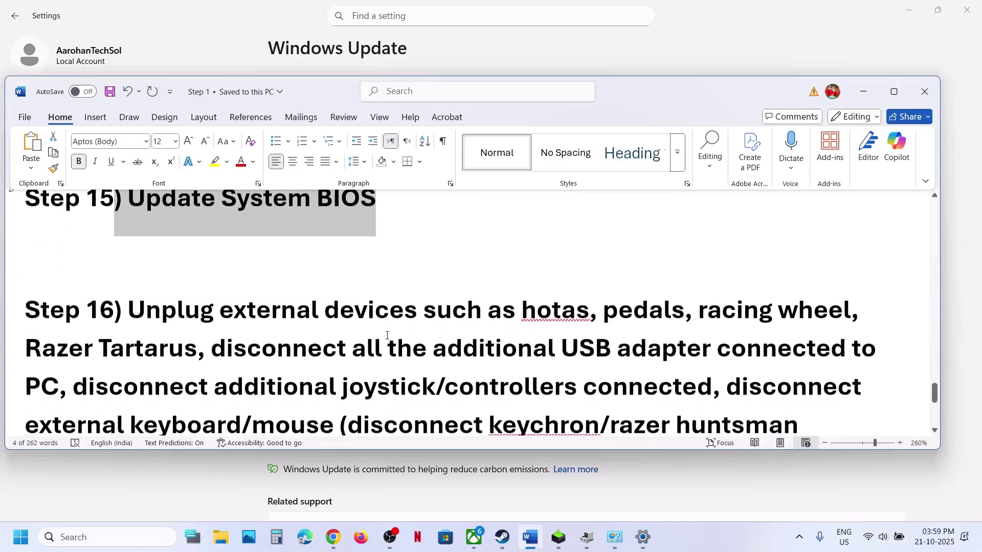
scroll(387, 336, "down", 2)
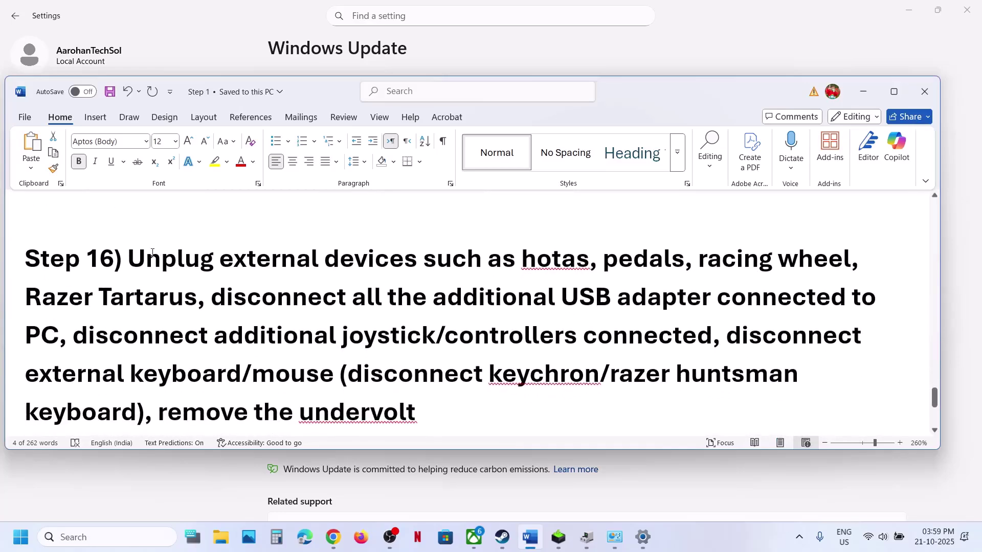
left_click_drag(149, 255, 715, 301)
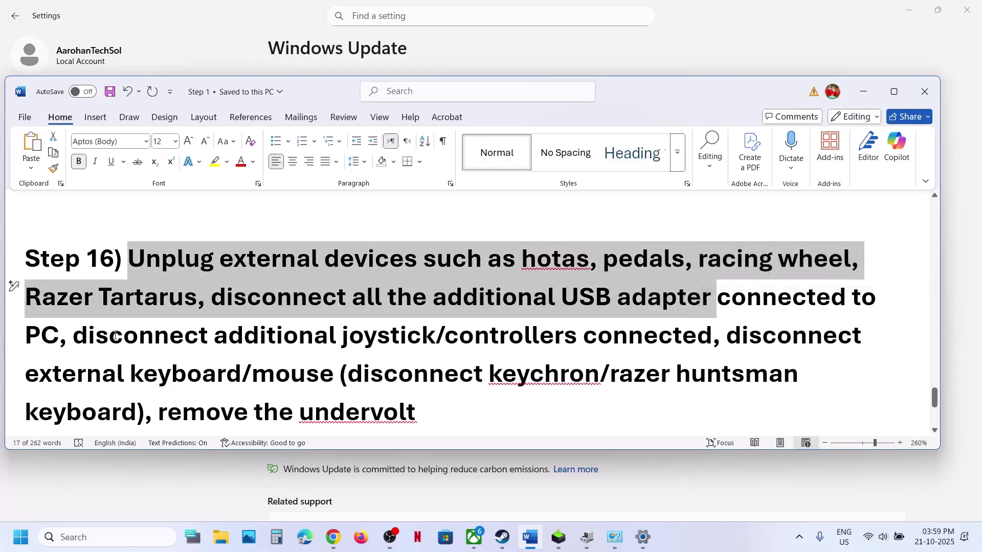
left_click_drag(115, 335, 559, 348)
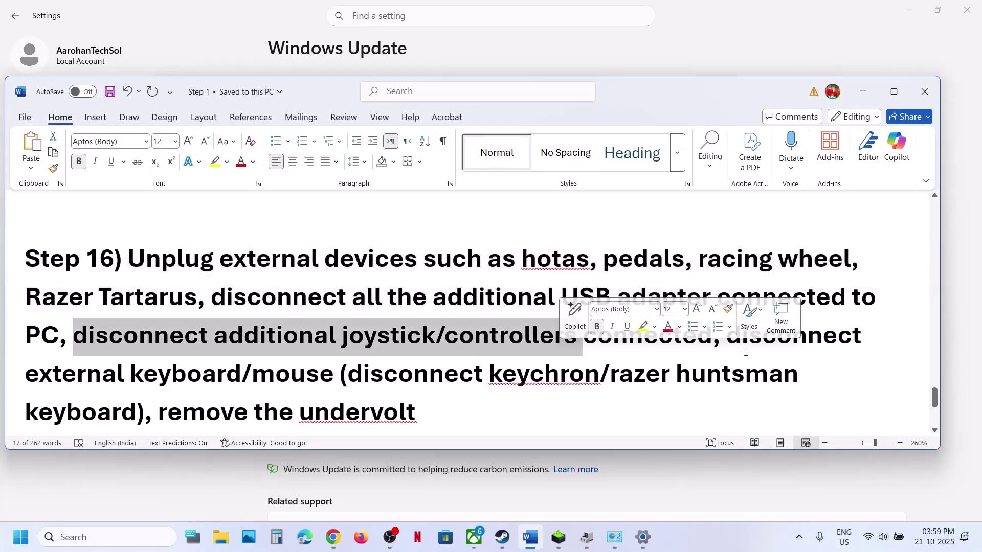
left_click_drag(741, 349, 93, 421)
left_click(93, 420)
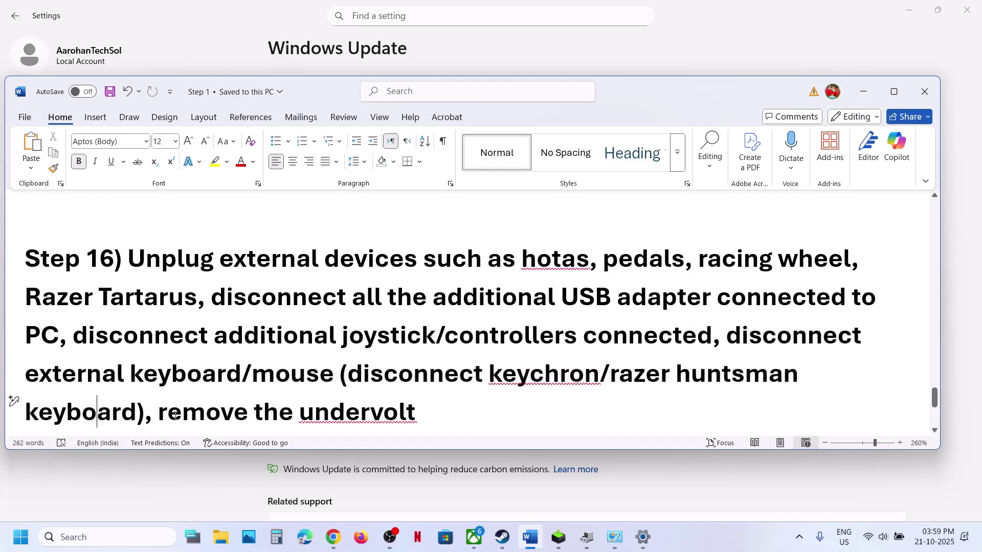
scroll(175, 415, "down", 1)
left_click_drag(175, 415, 419, 383)
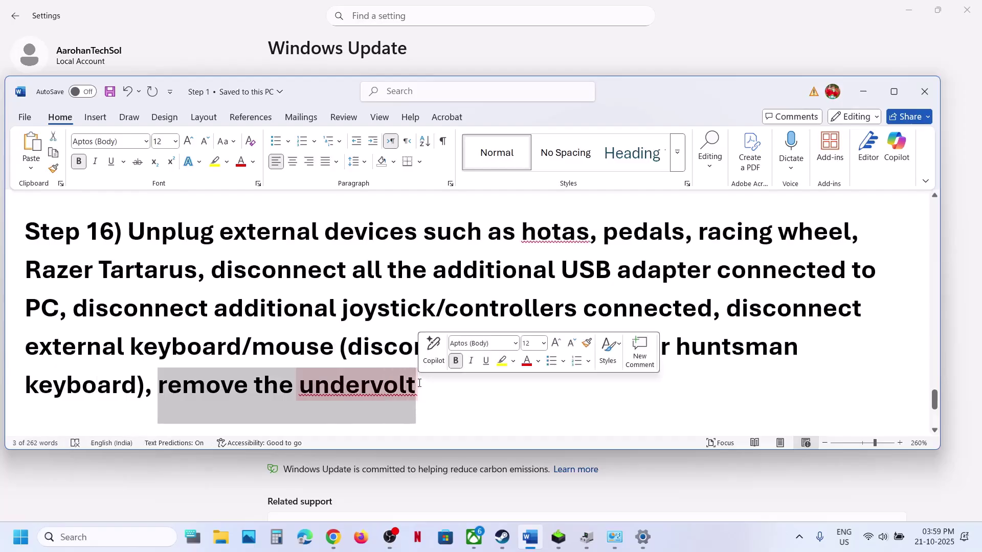
Step: Review Step 17 in the Word notes, switch to Steam, and show the management options containing Uninstall for Ninja Gaiden 4
left_click(243, 308)
scroll(250, 303, "down", 3)
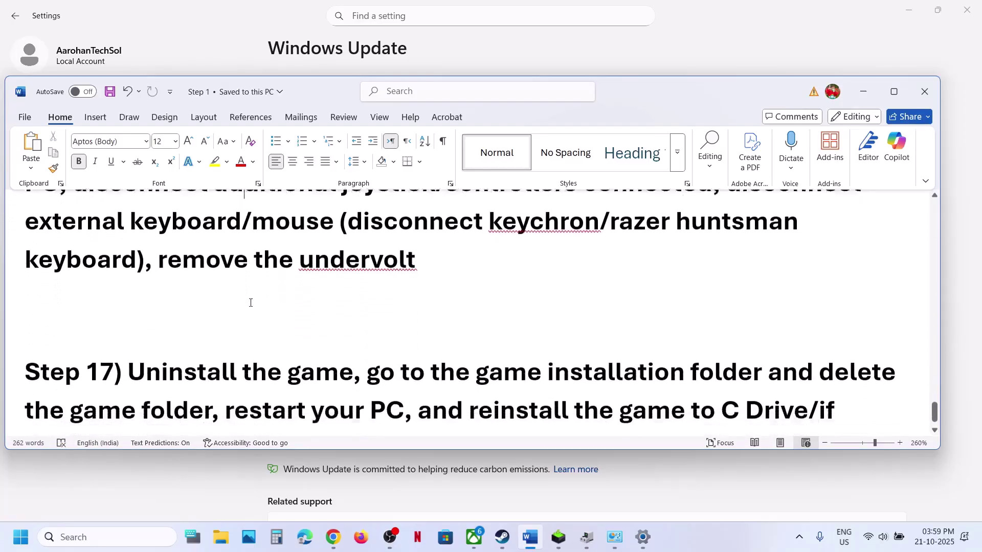
scroll(250, 303, "down", 2)
left_click(510, 542)
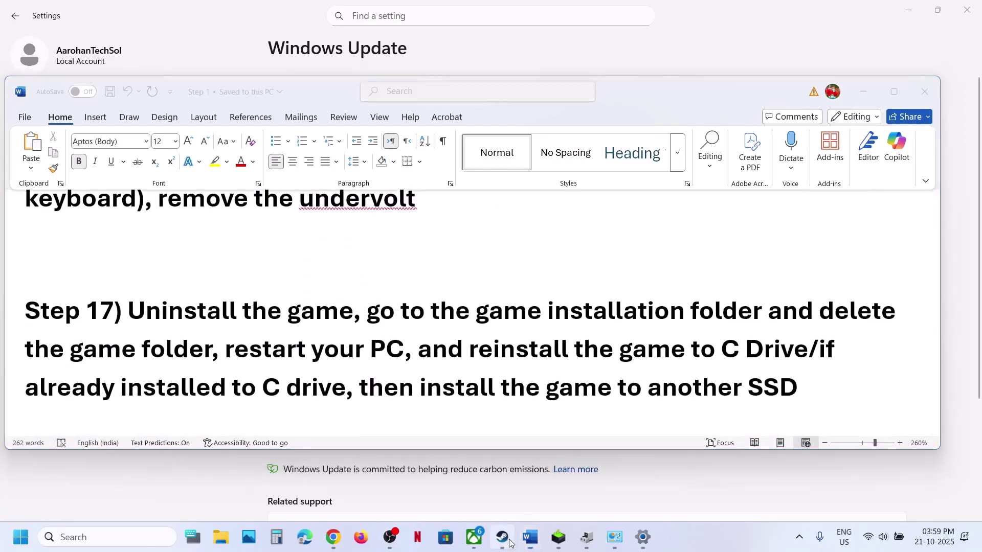
right_click(85, 314)
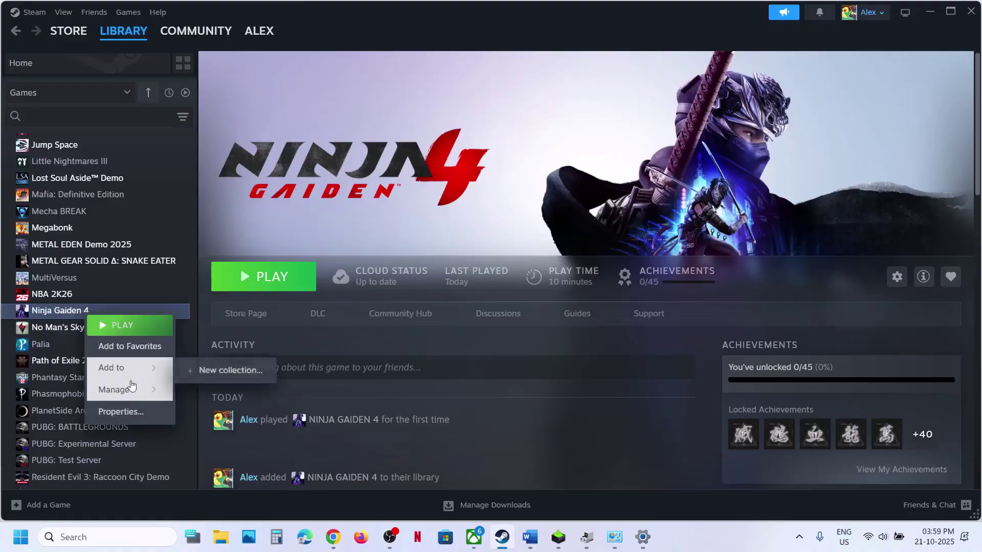
mouse_move(132, 388)
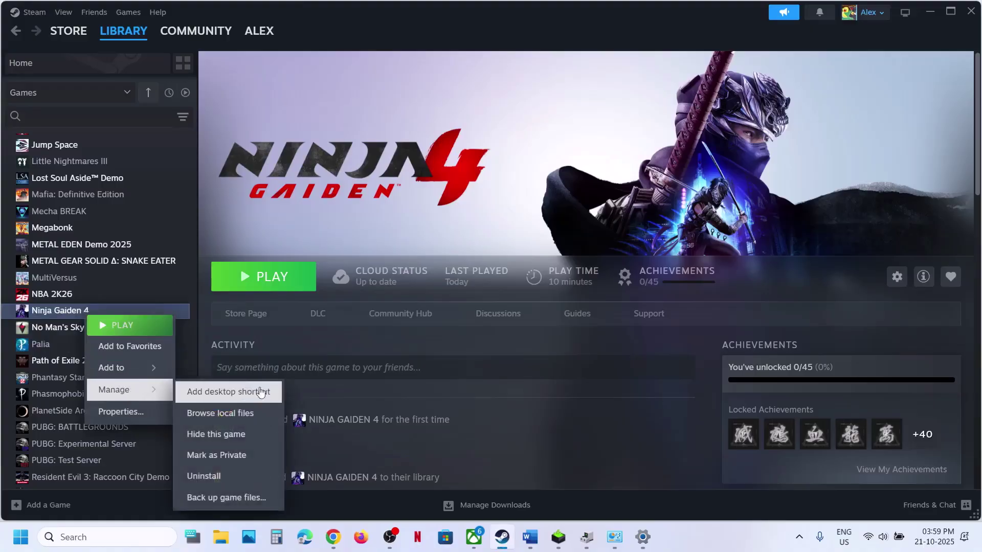
left_click(414, 194)
Step: Highlight the Step 17 parts in the Word notes on reinstalling to C Drive or another SSD, and return to Steam
left_click(530, 537)
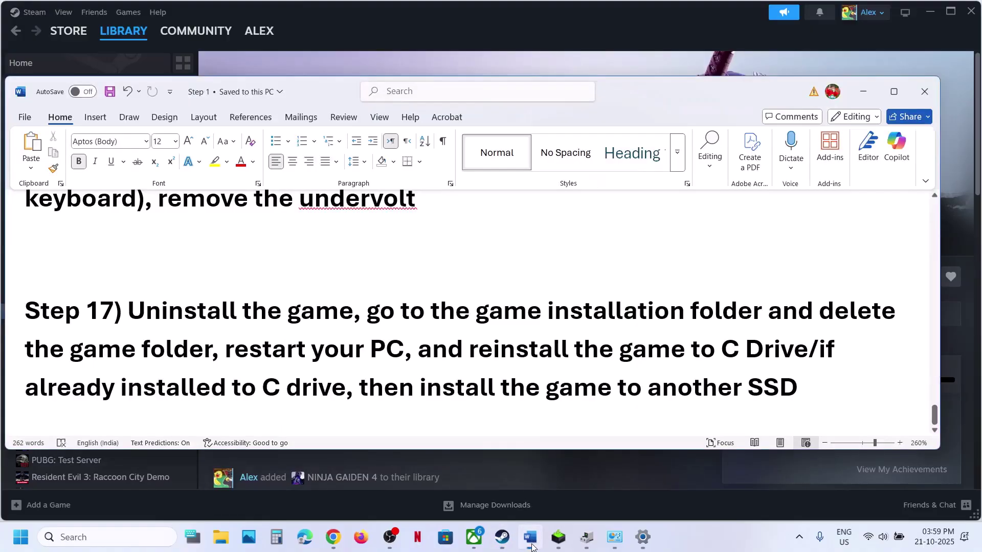
left_click_drag(469, 349, 809, 349)
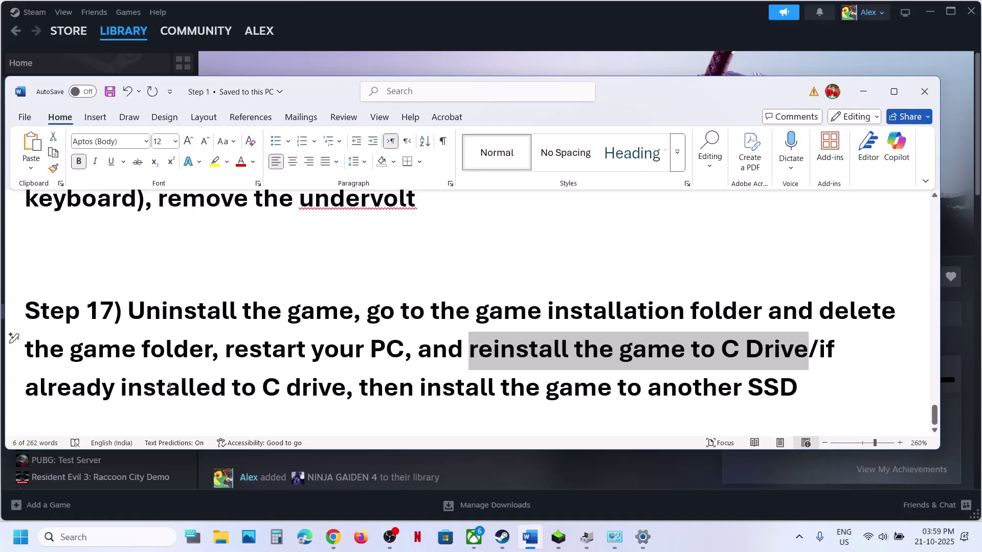
left_click_drag(169, 387, 797, 388)
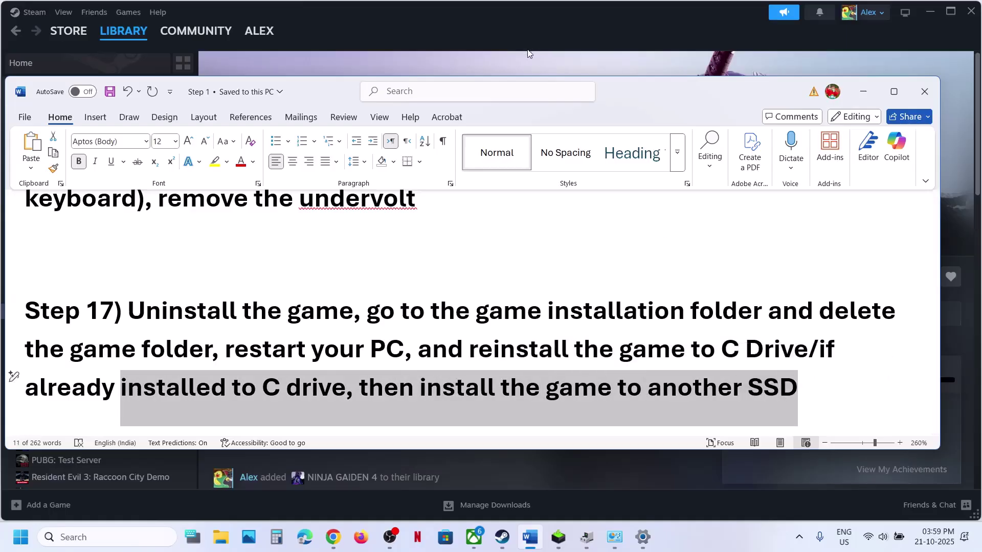
key("alt+Tab")
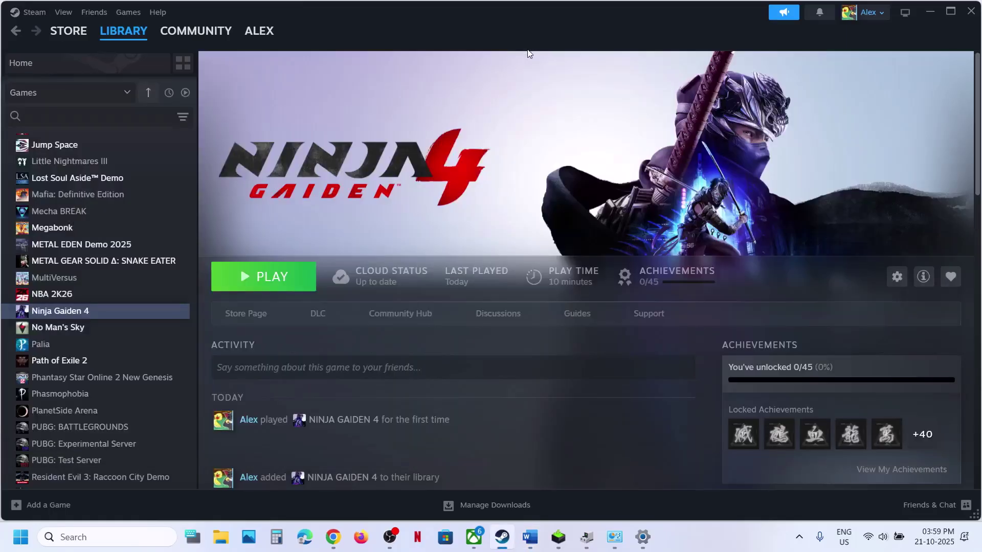